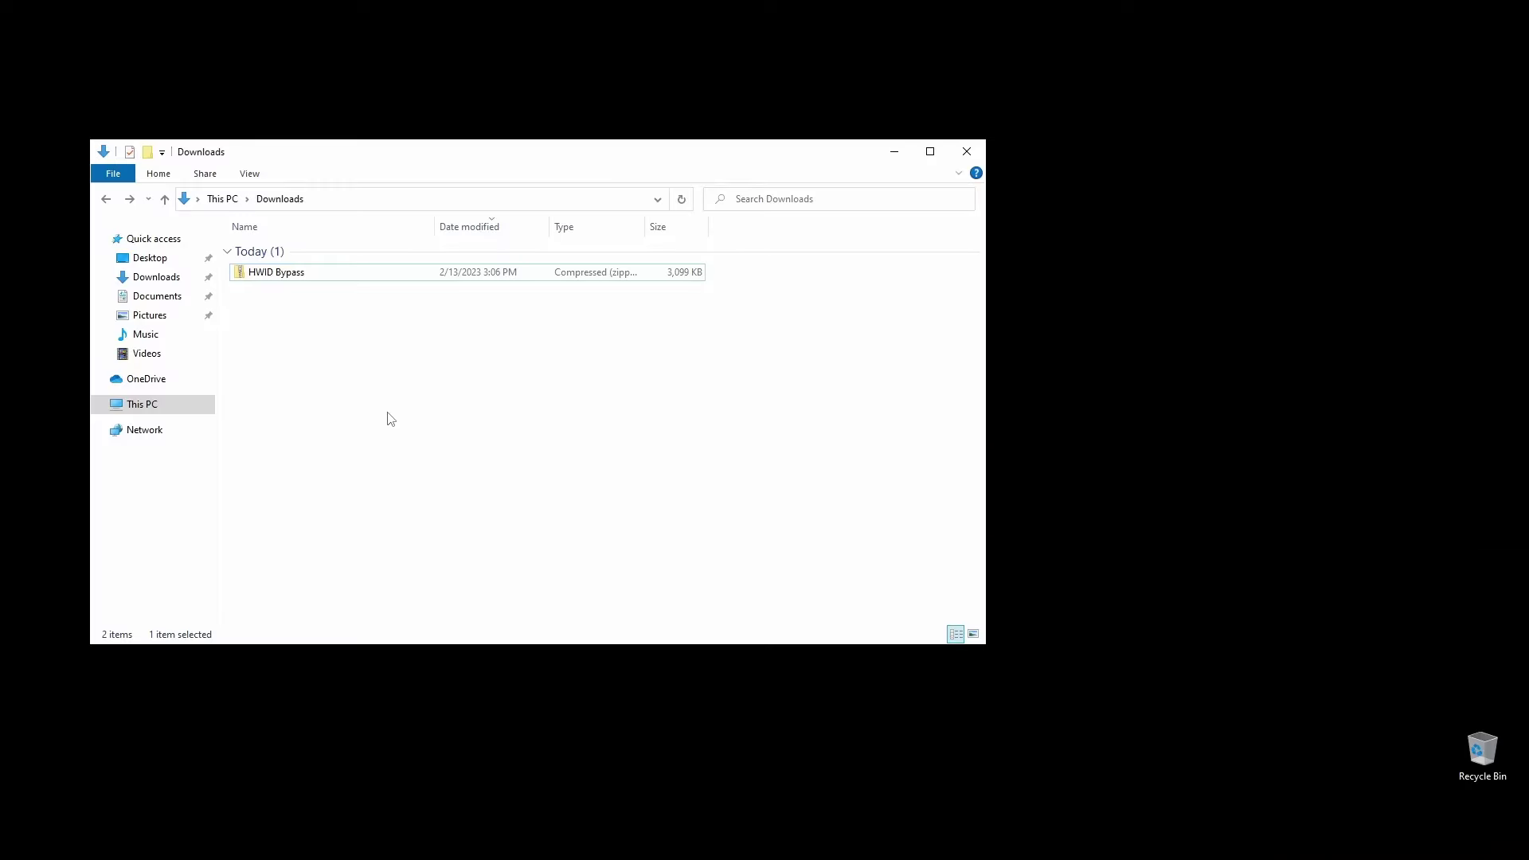
- Extract the HWID Bypass archive in Downloads with 7-Zip and check the contents of the extracted folder
right_click(280, 272)
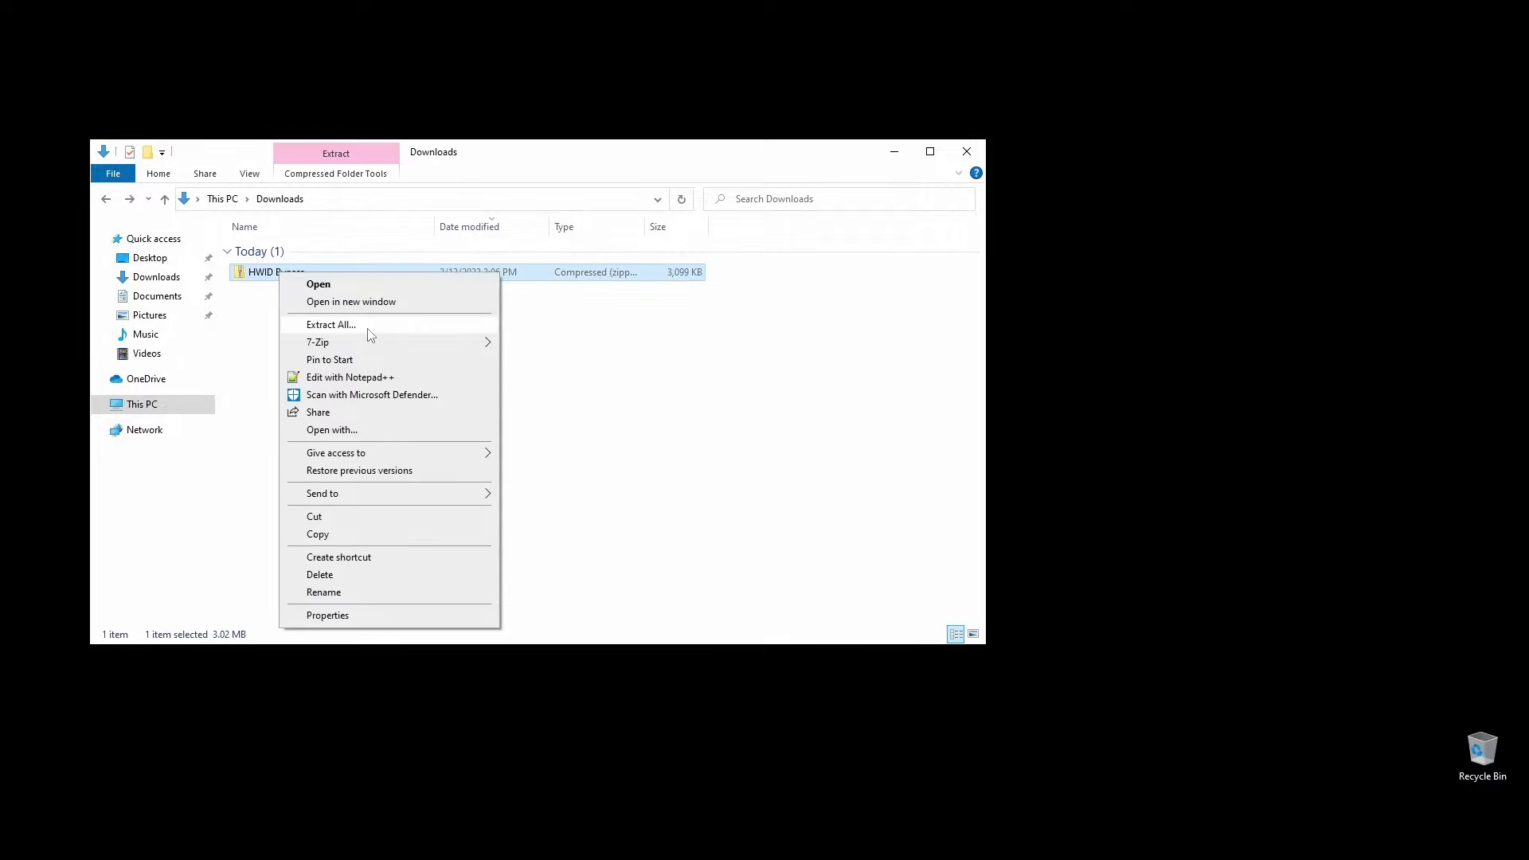
mouse_move(379, 348)
left_click(610, 414)
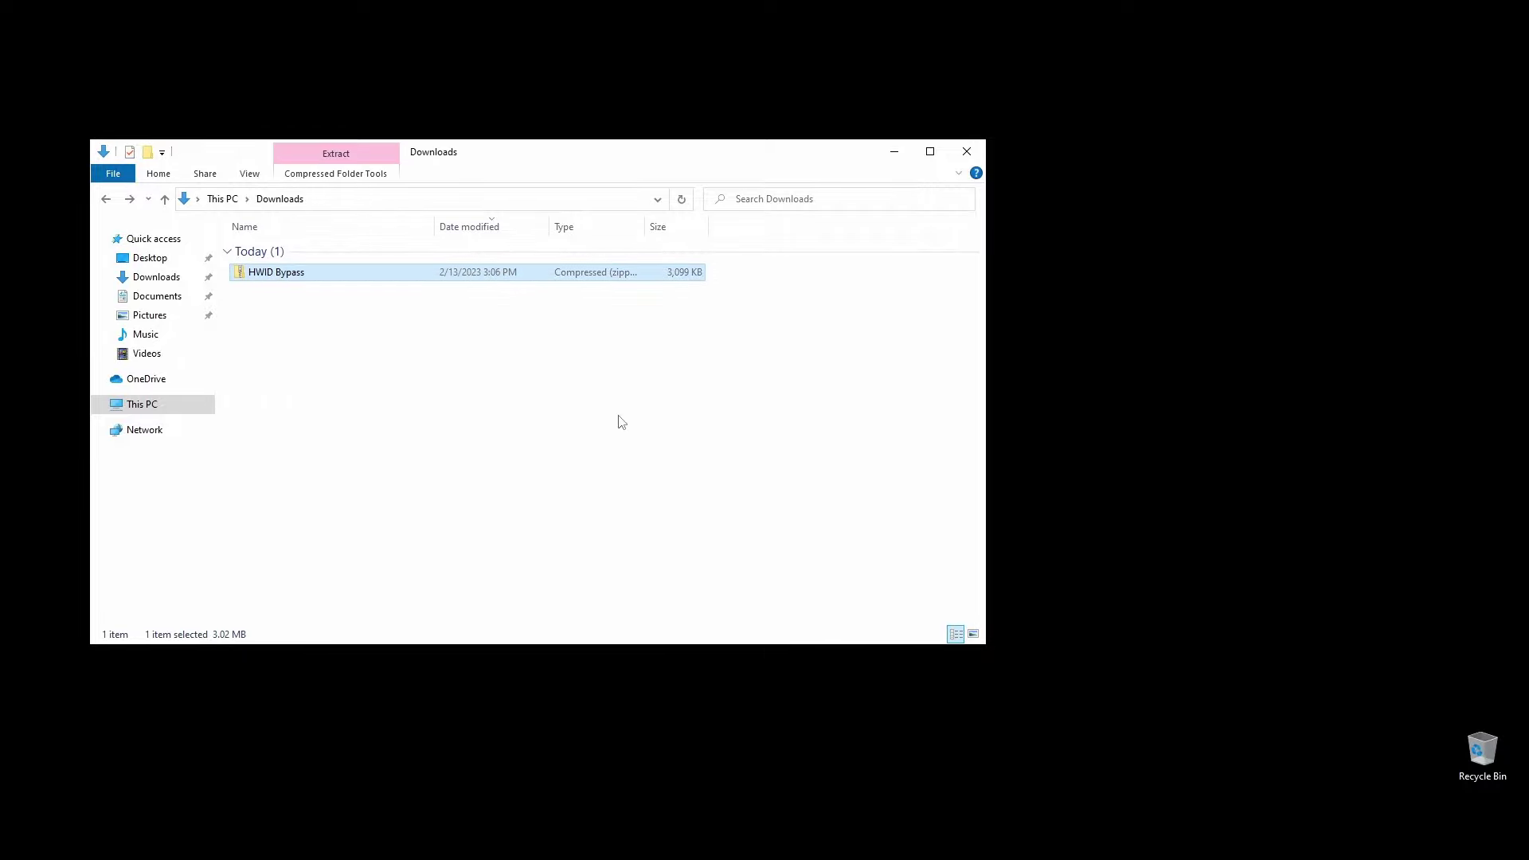
double_click(318, 289)
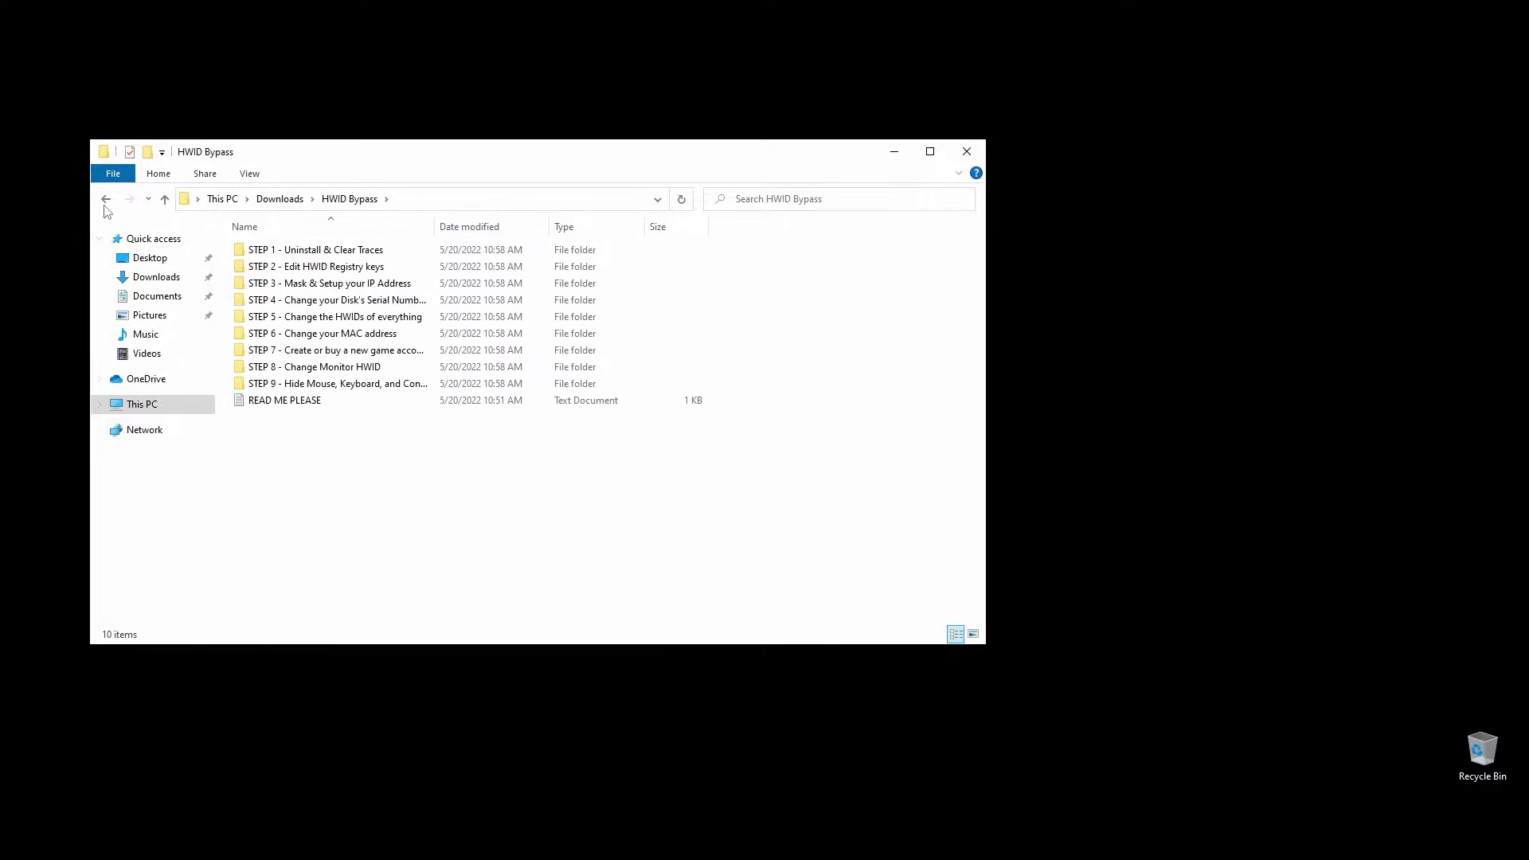
left_click(106, 201)
- Move the extracted HWID Bypass folder from Downloads to the root of Local Disk (C:) and close the Downloads window
right_click(273, 290)
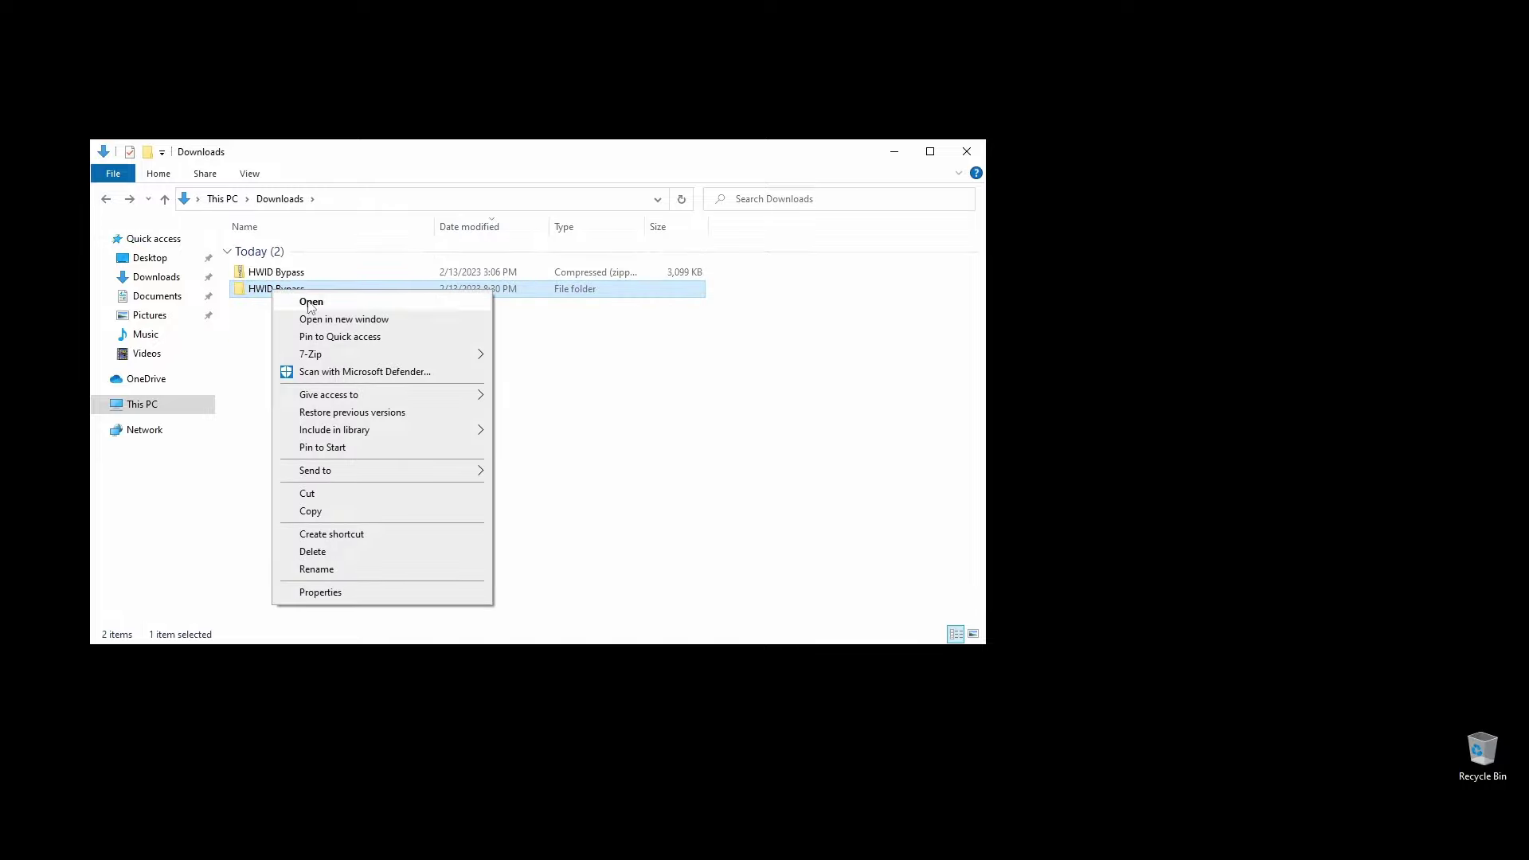
left_click(334, 495)
key("super+s")
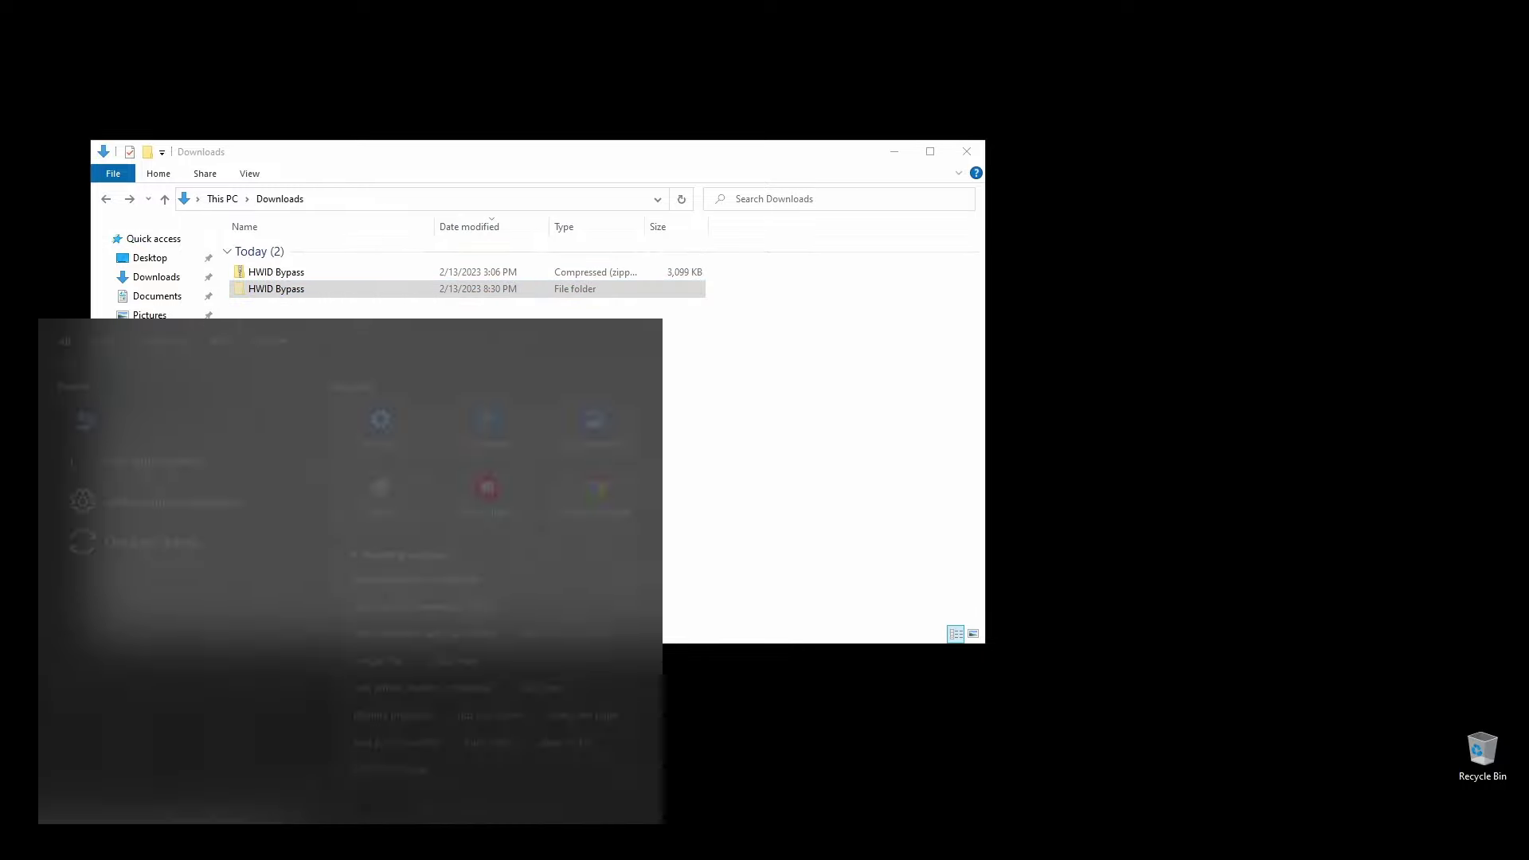
type("this pc")
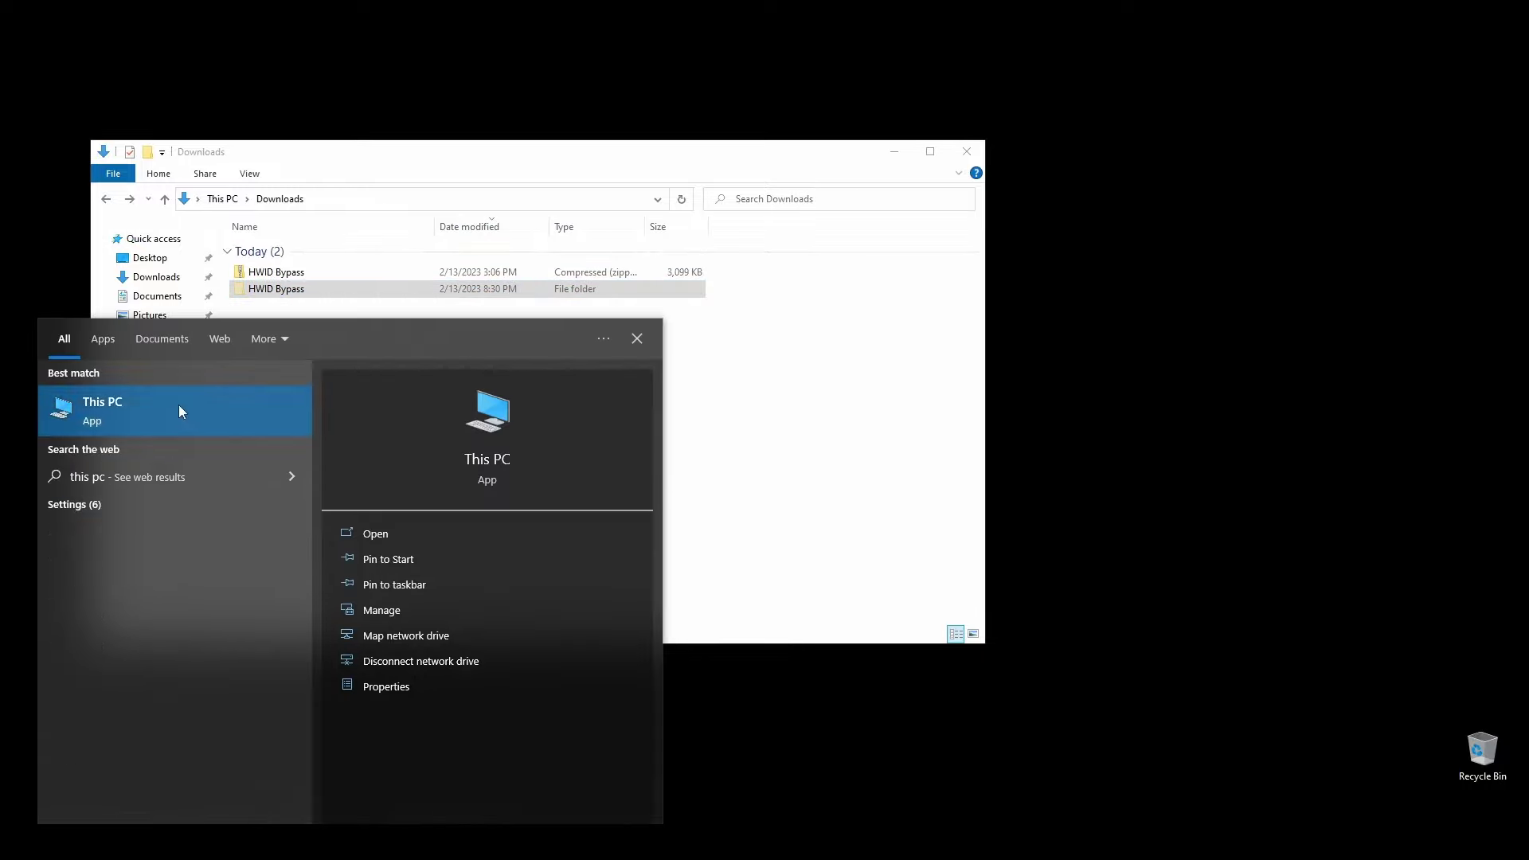
left_click(172, 402)
double_click(377, 486)
right_click(444, 493)
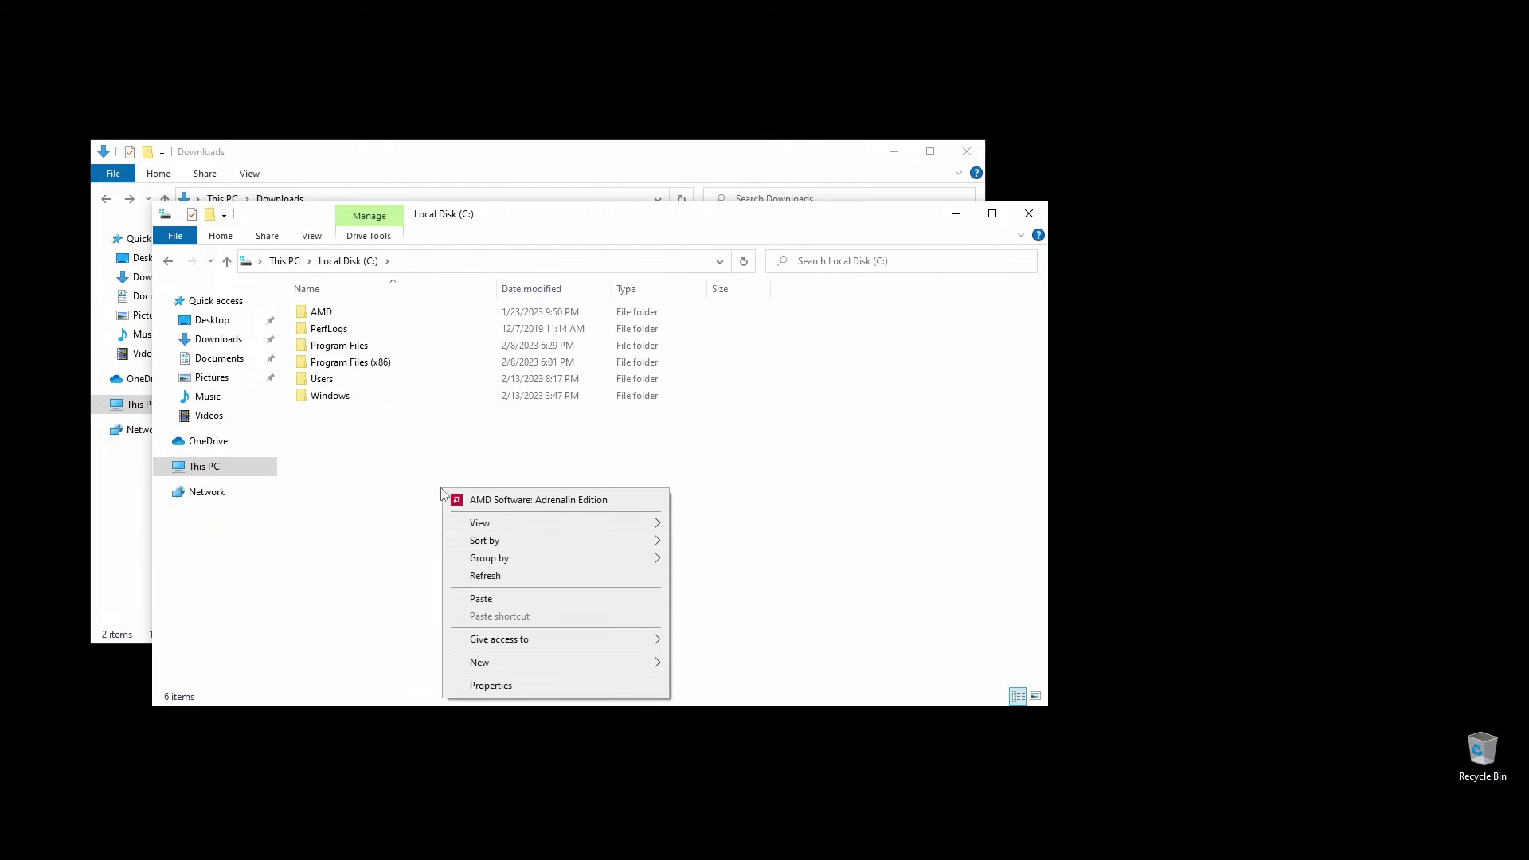
left_click(539, 597)
left_click(865, 143)
left_click(966, 151)
left_click_drag(473, 223, 655, 162)
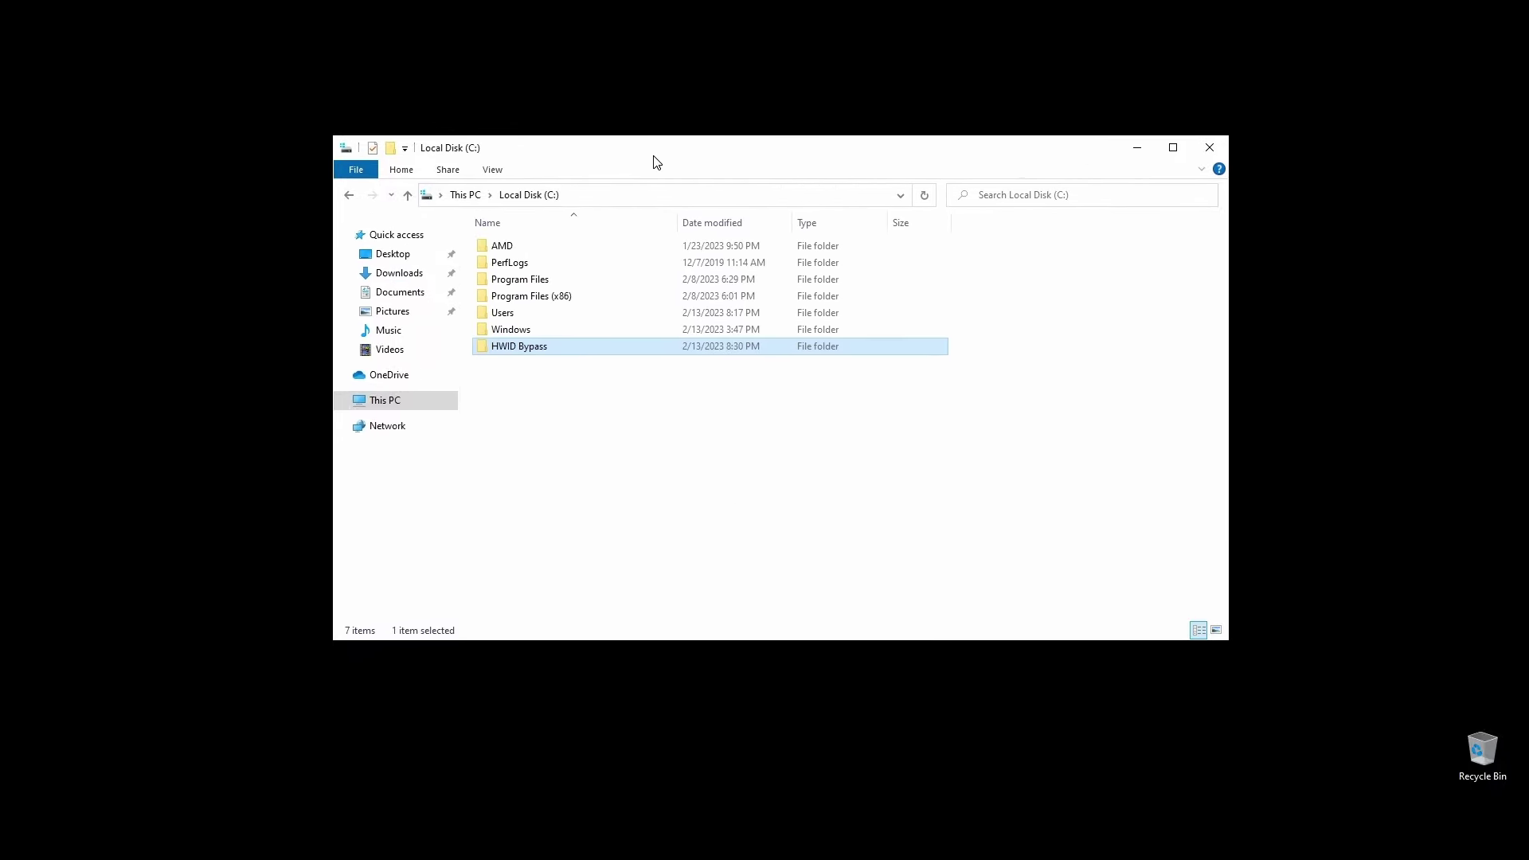
- Open the "1. Uninstall the Game & Launcher" shortcut in the STEP 1 - Uninstall & Clear Traces folder of HWID Bypass
double_click(522, 349)
left_click(565, 252)
double_click(567, 253)
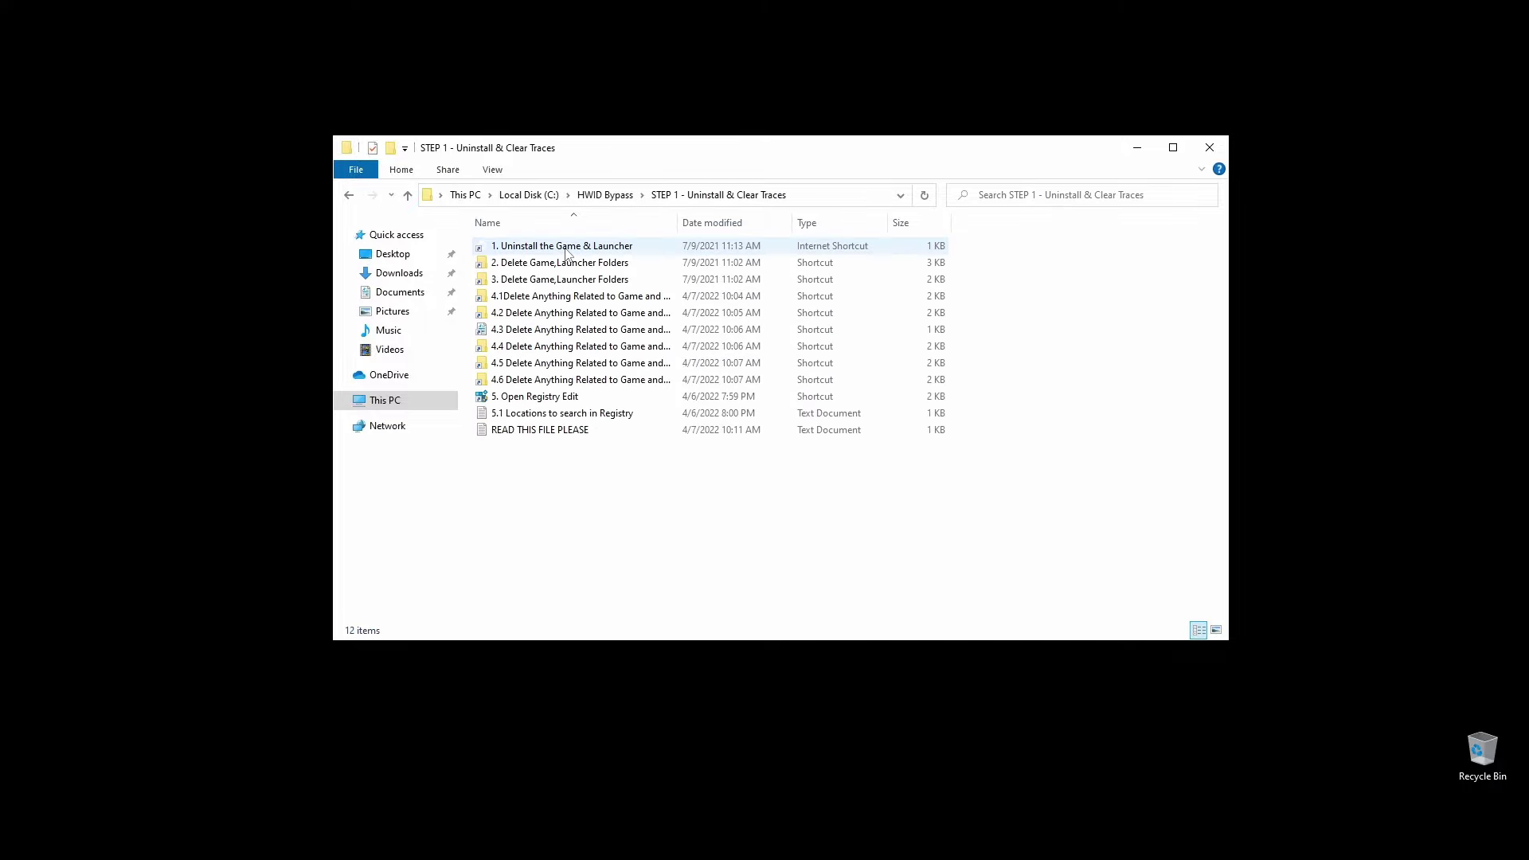
double_click(579, 249)
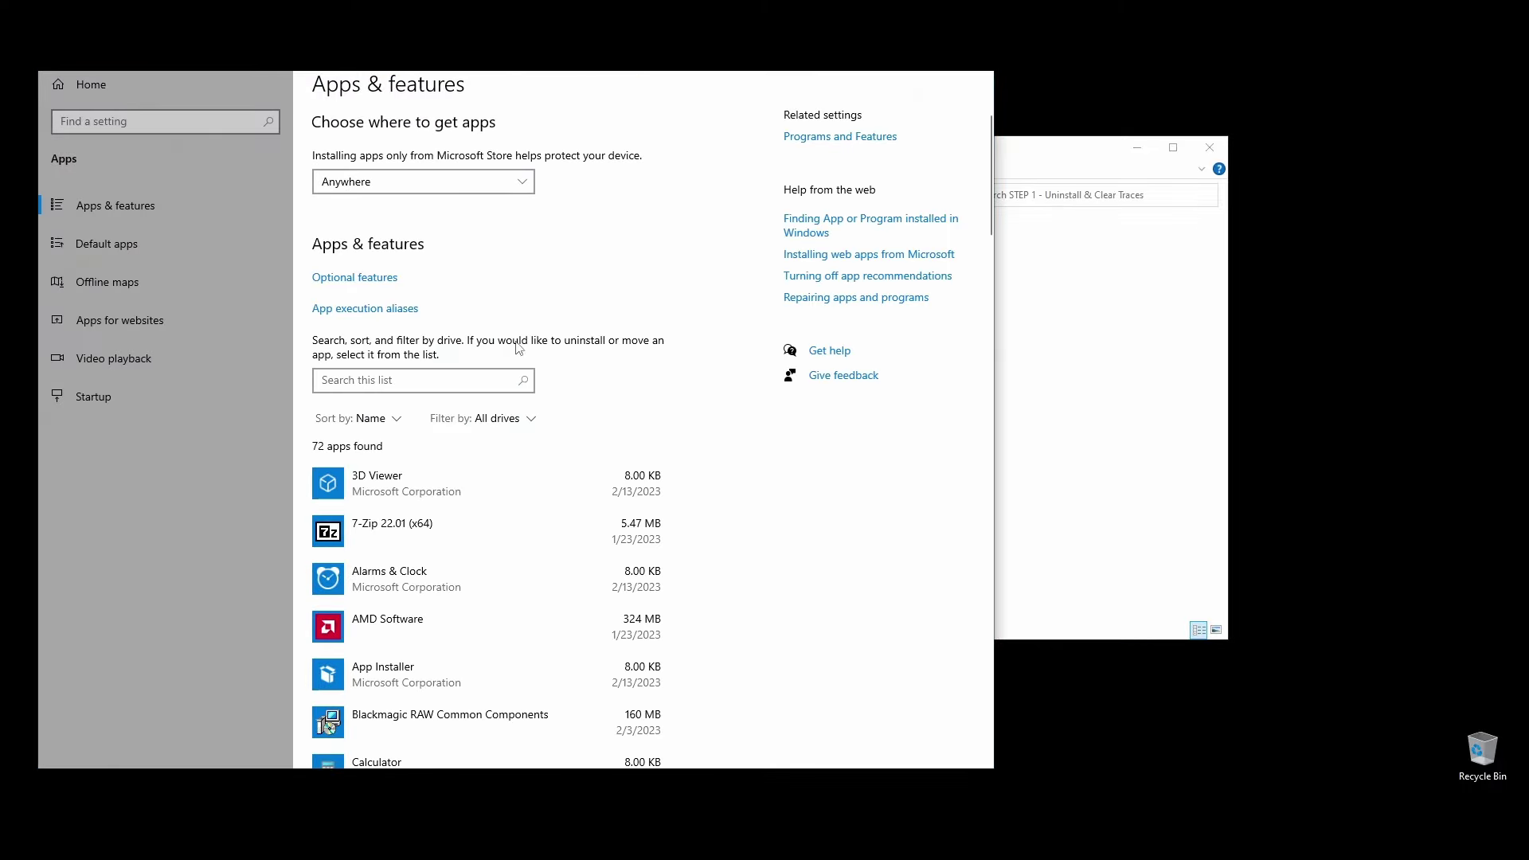
- Uninstall the Tips app from the installed apps list and close Settings
scroll(519, 390, "down", 5)
scroll(539, 467, "down", 7)
scroll(502, 460, "down", 15)
scroll(505, 457, "down", 10)
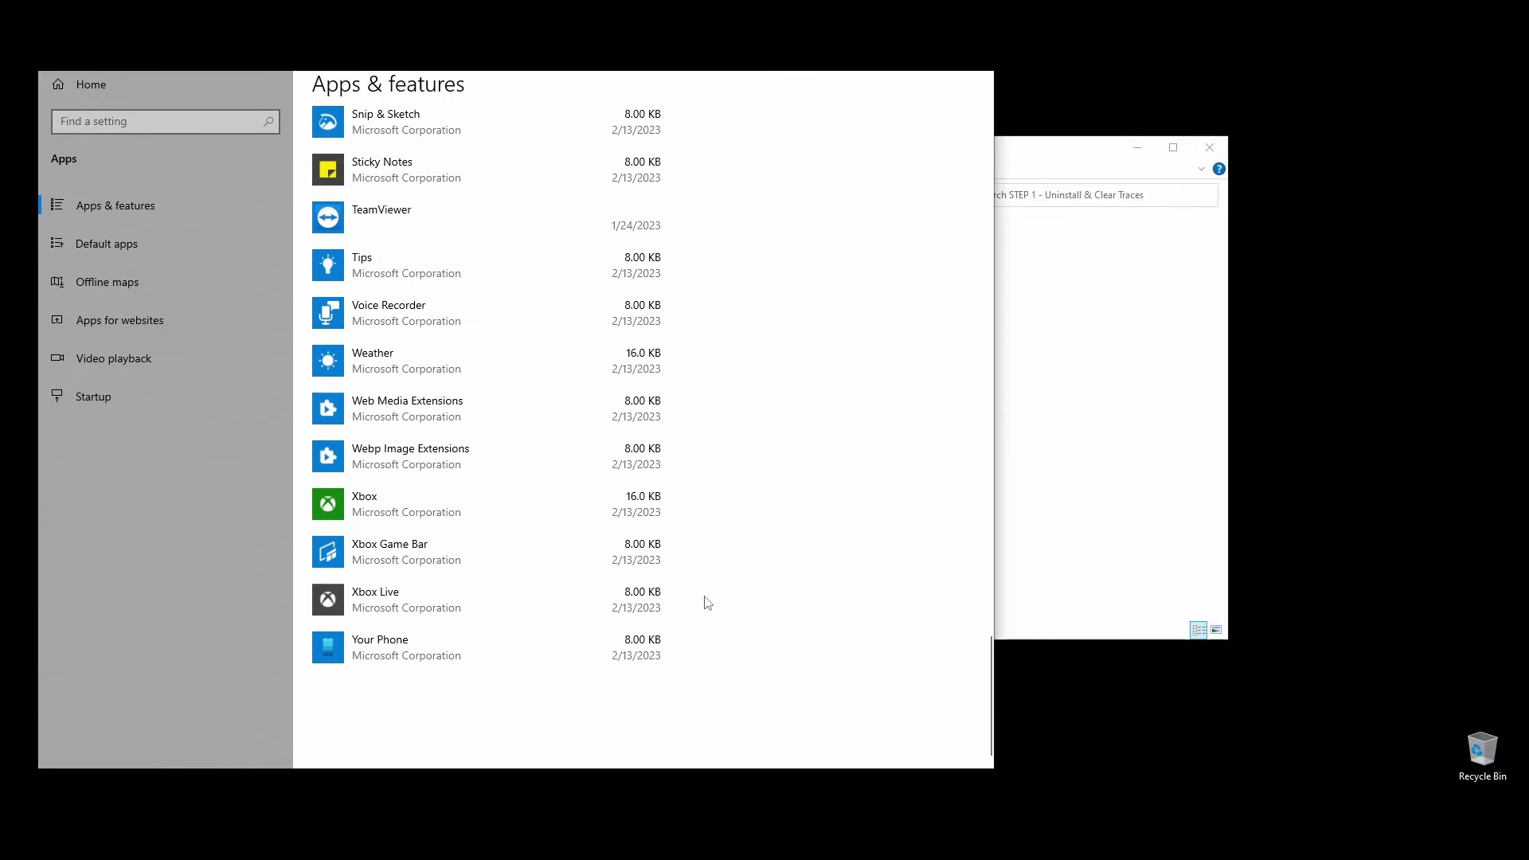
scroll(611, 517, "up", 4)
left_click(580, 606)
left_click(624, 666)
left_click(694, 628)
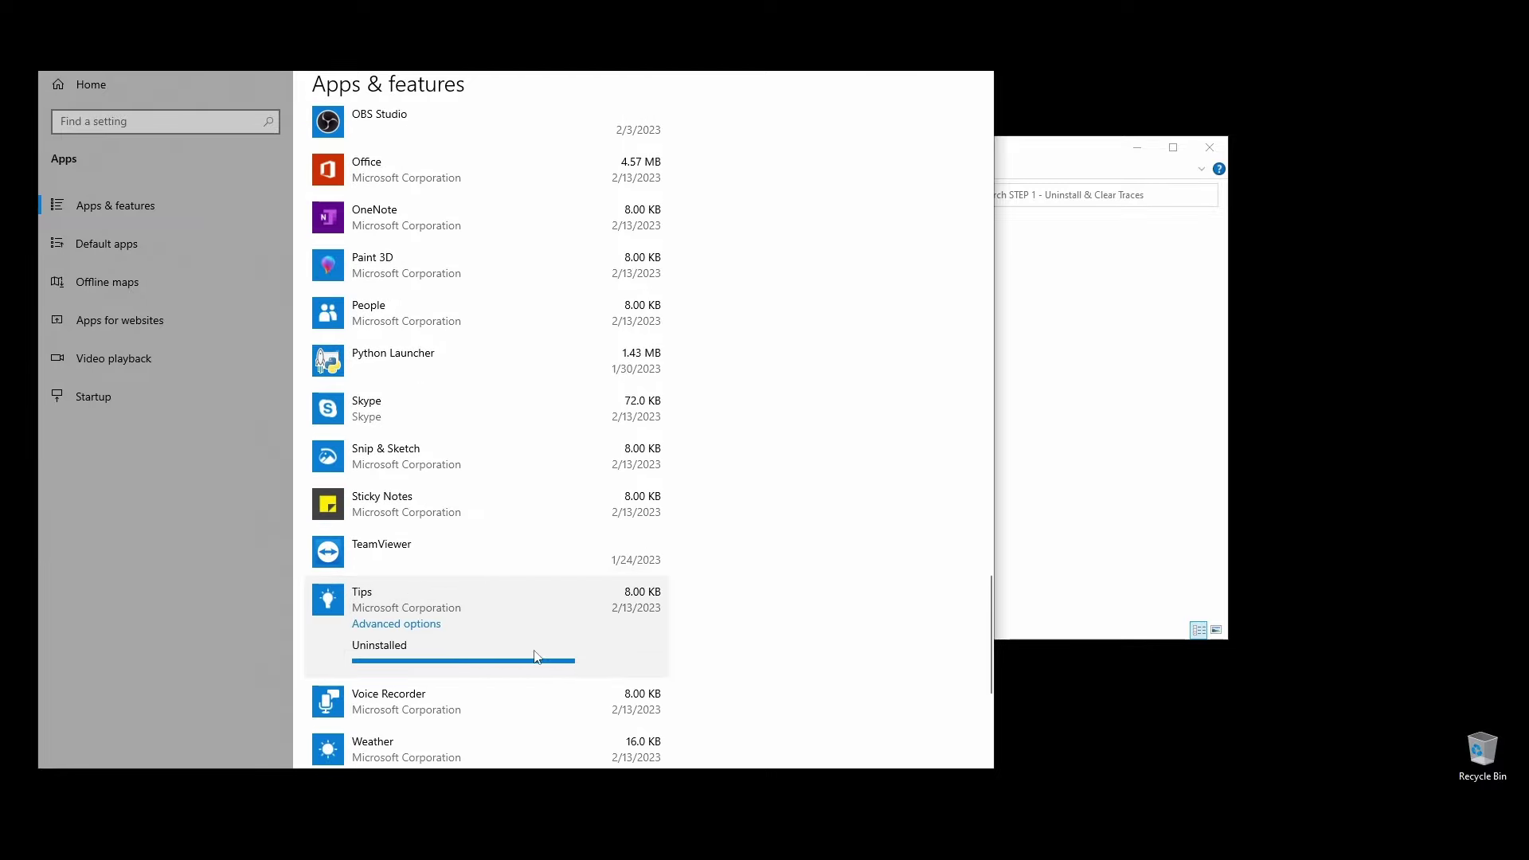
key("alt+F4")
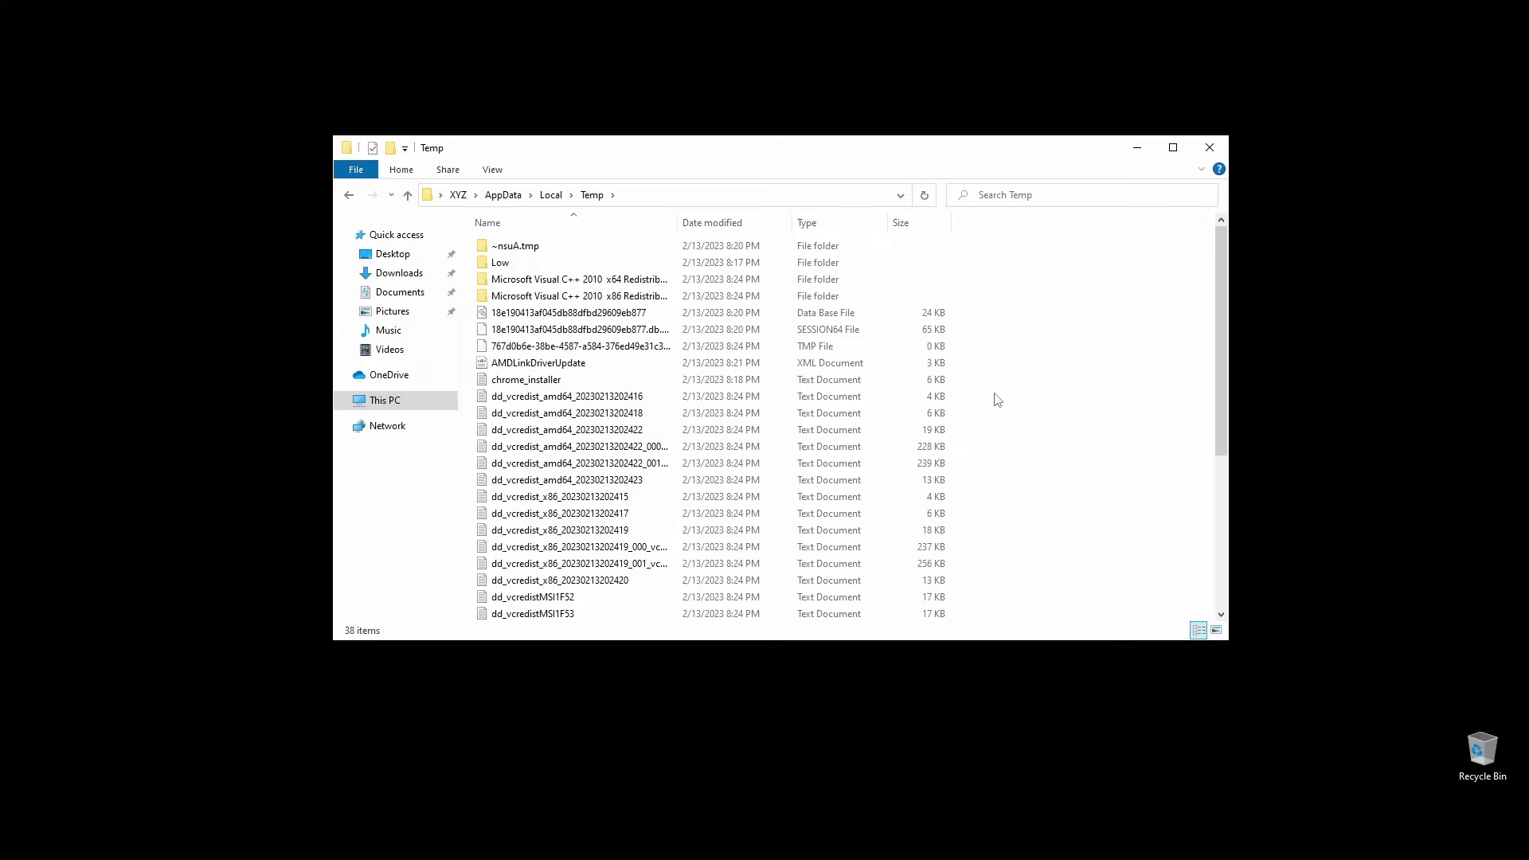
- Delete all files and folders in the AppData Local Temp folder
key("ctrl+a")
key("Delete")
left_click(470, 380)
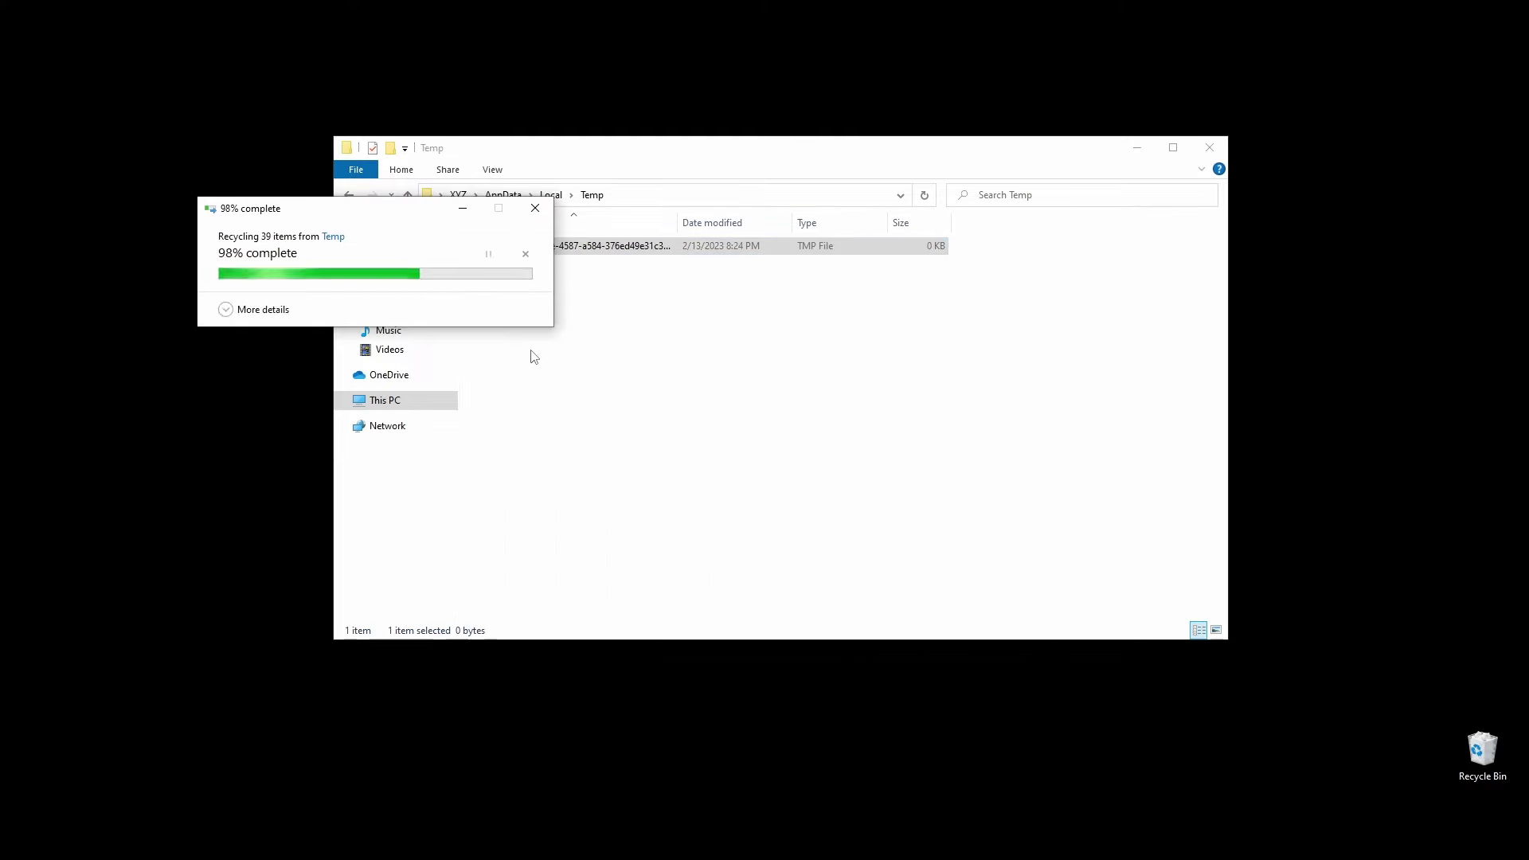
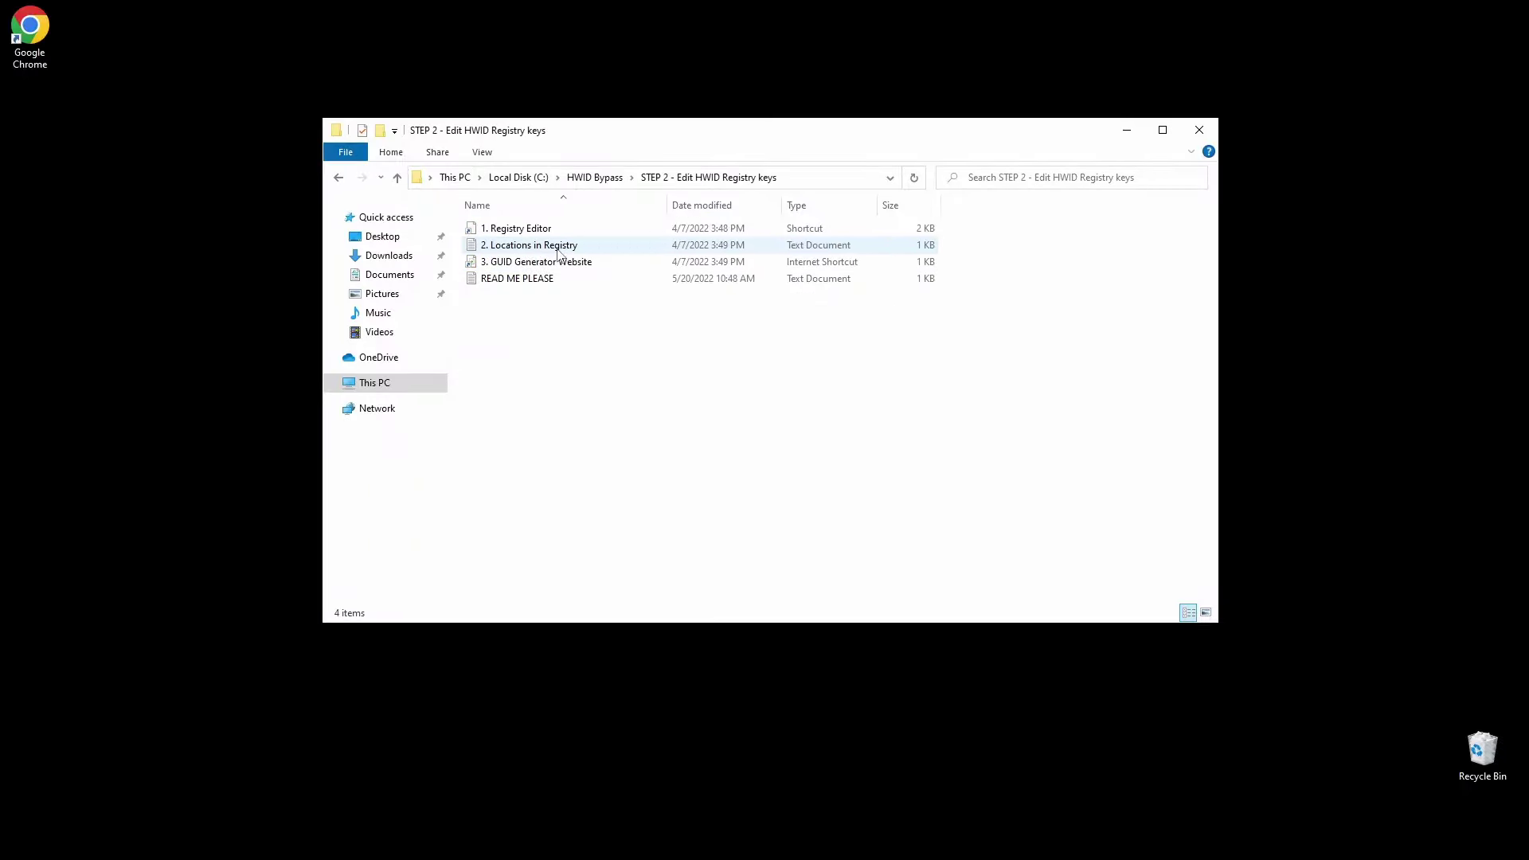
- Open the Registry Editor shortcut from the STEP 2 folder and arrange it side by side with the folder window
double_click(526, 229)
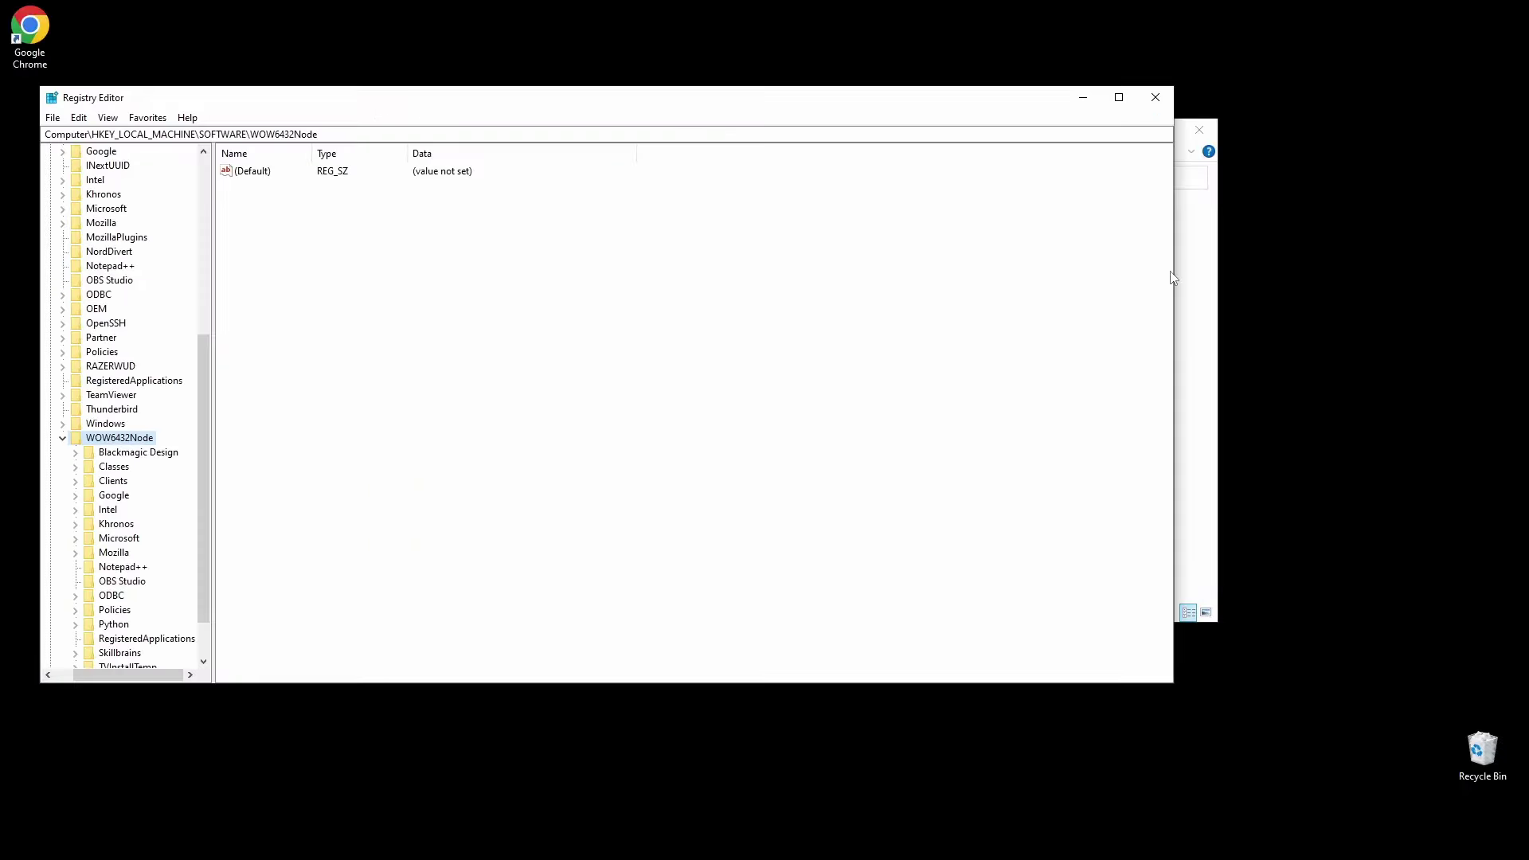
left_click_drag(1173, 277, 1062, 266)
left_click_drag(678, 107, 1, 199)
left_click(1104, 216)
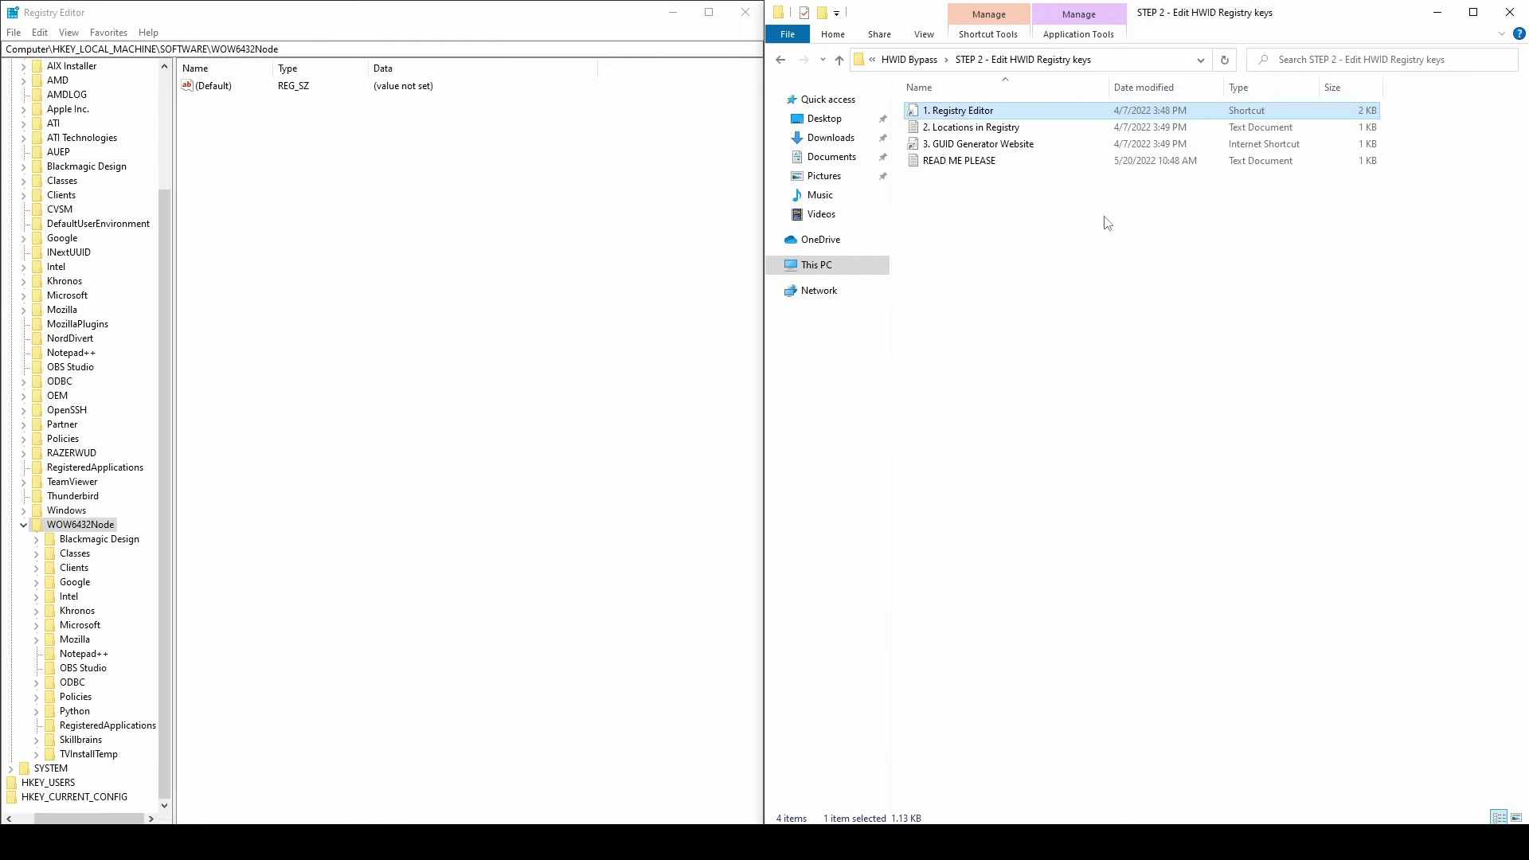
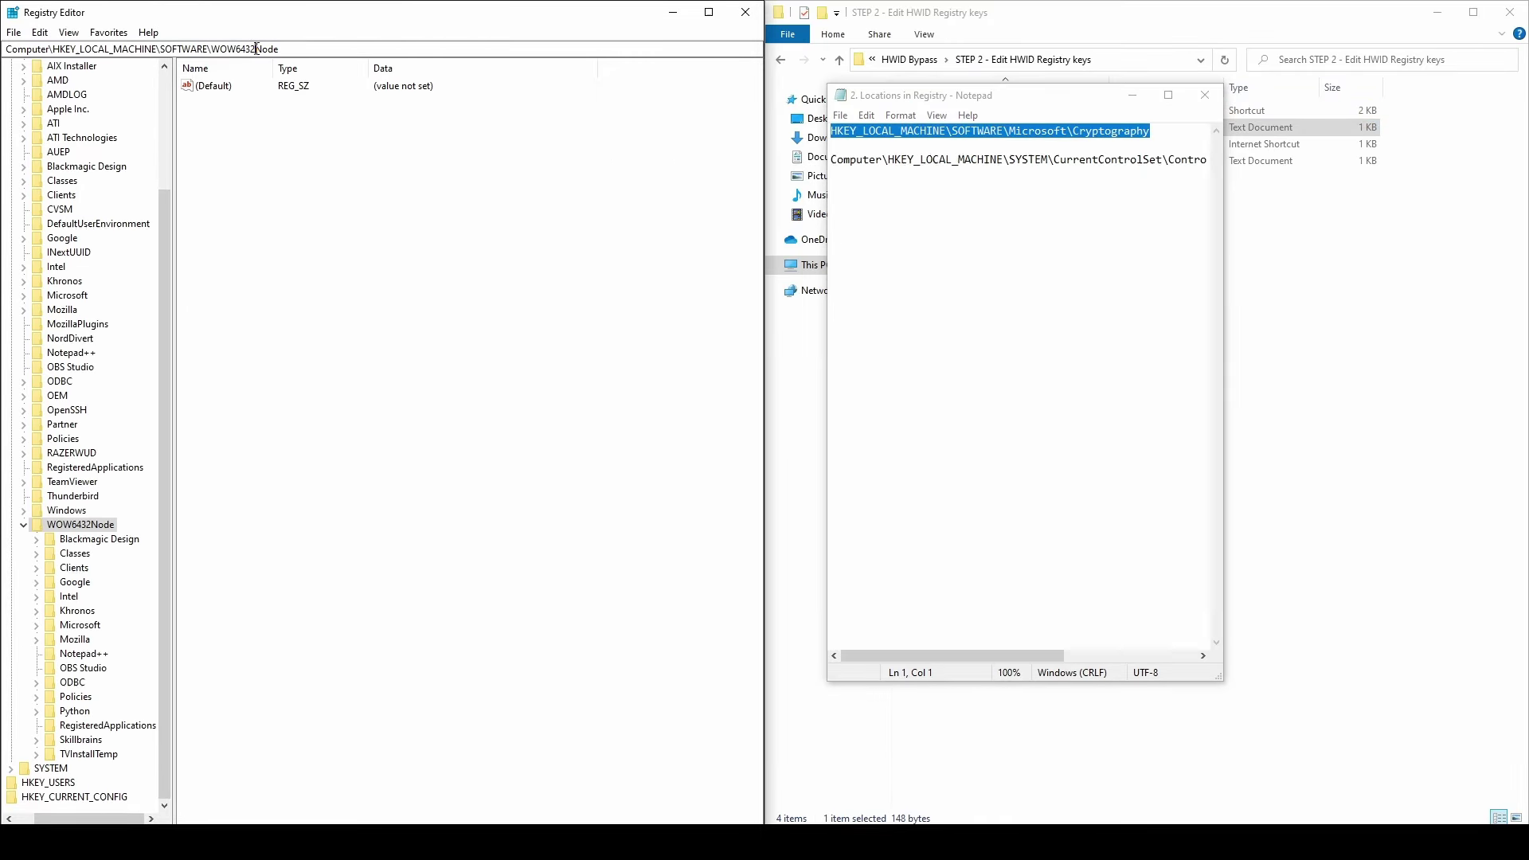
- Go to the registry key HKEY_LOCAL_MACHINE\SOFTWARE\Microsoft\Cryptography in Registry Editor
left_click(168, 110)
left_click_drag(44, 819, 25, 818)
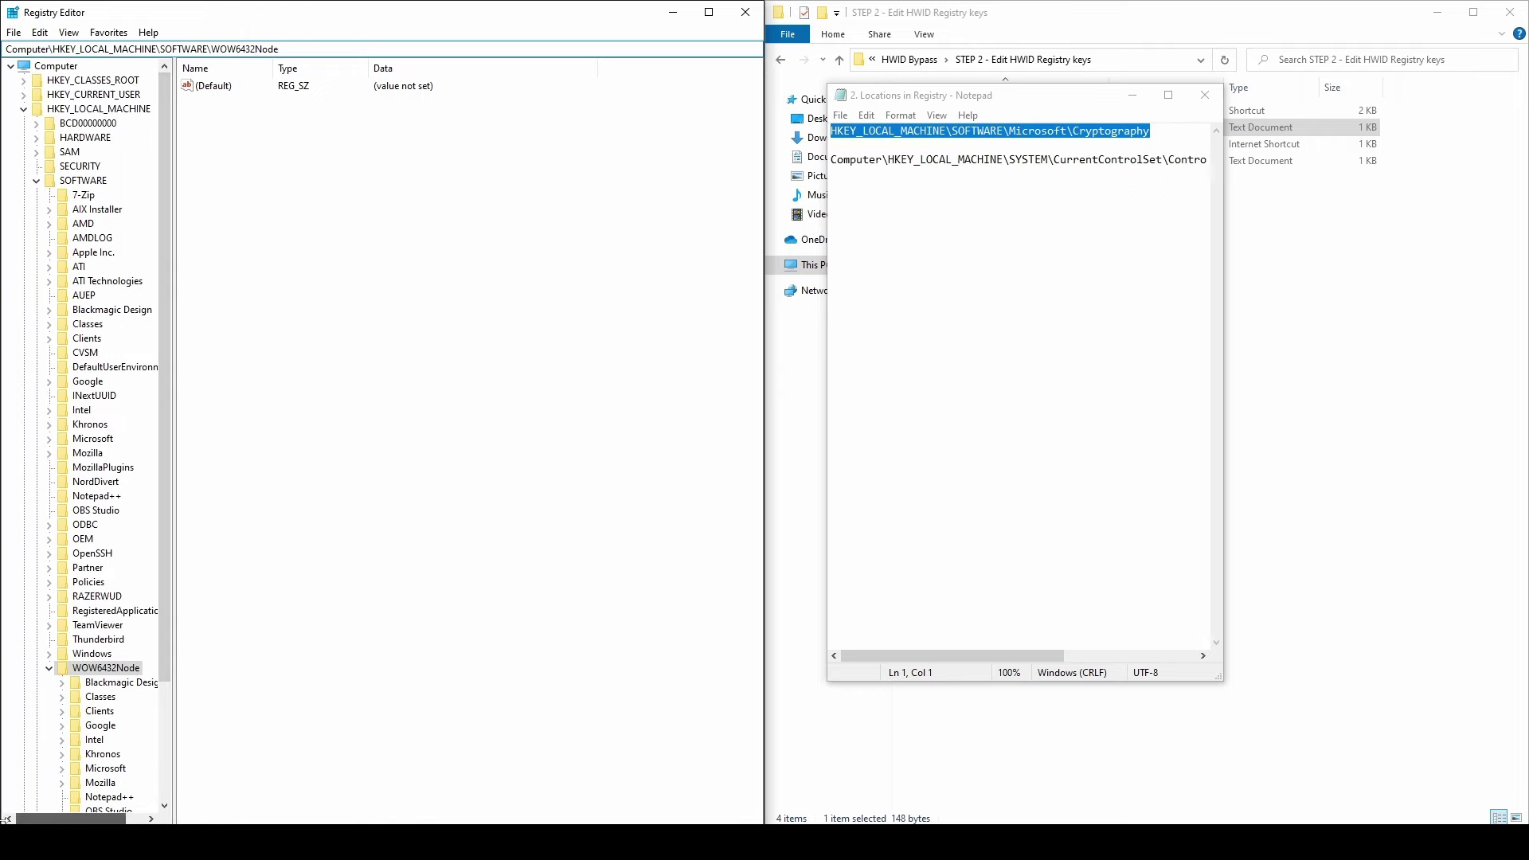
left_click(23, 110)
left_click(119, 48)
type("HKEY_LOCAL_MACHINE\\SOFTWARE\\Microsoft\\Cryptography")
key("Return")
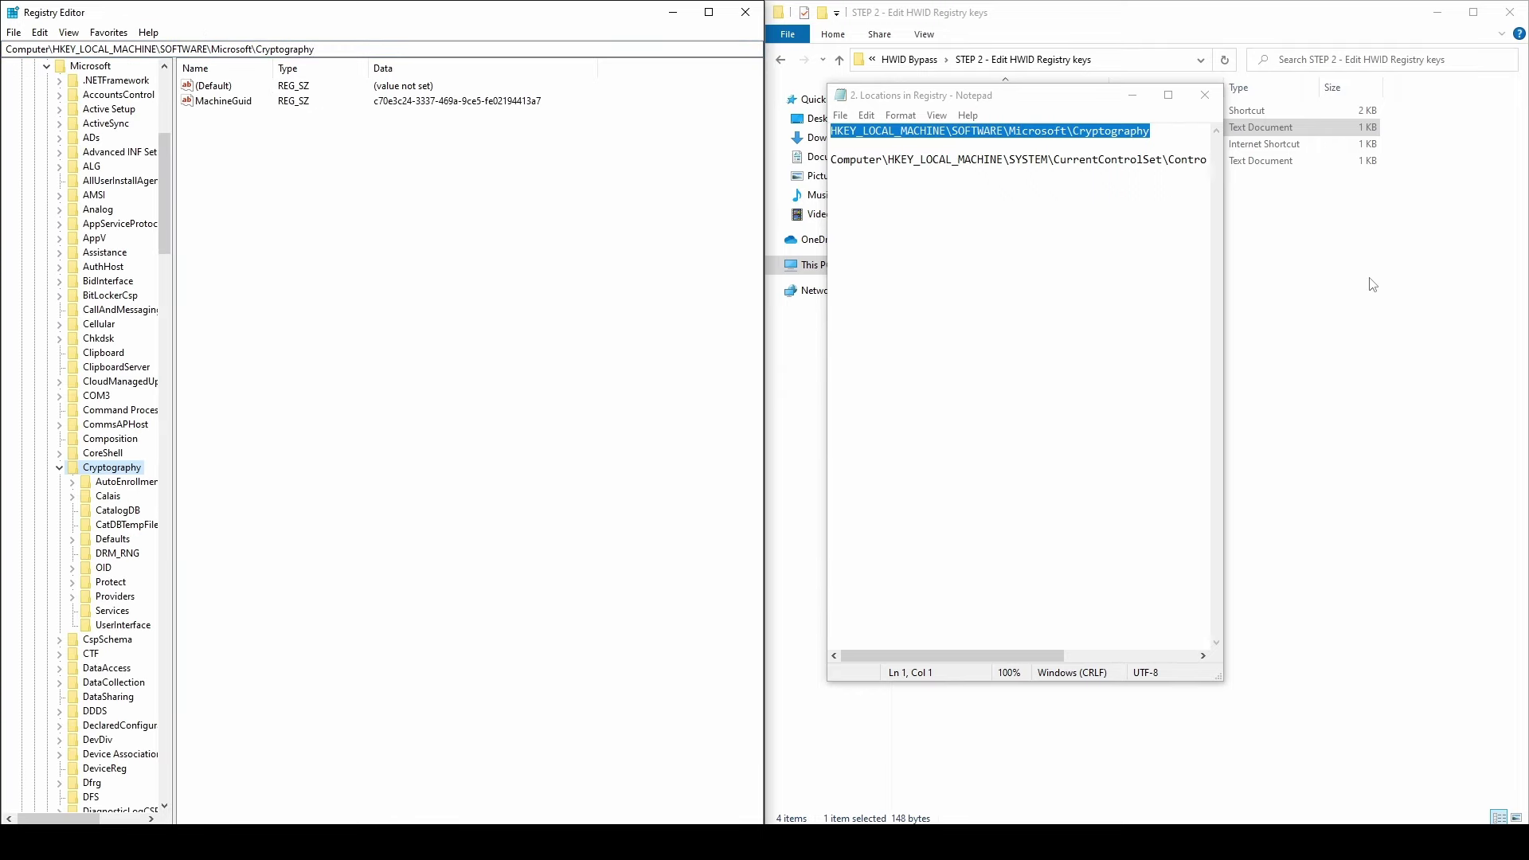
- Open the GUID Generator Website shortcut with Google Chrome as the permanent app and generate one GUID with hyphens
left_click(1384, 282)
double_click(978, 143)
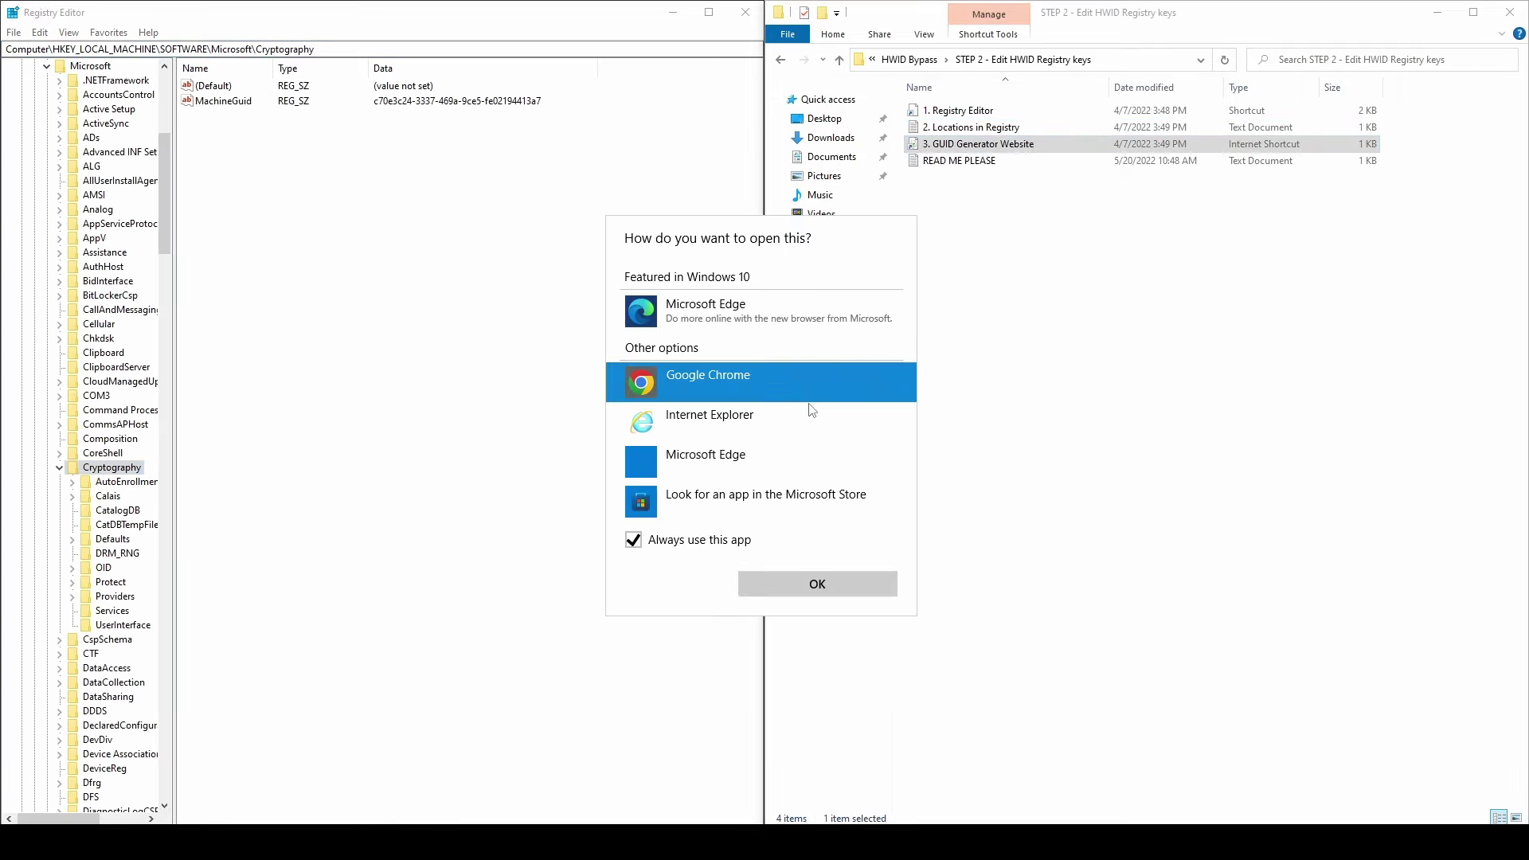
left_click(817, 584)
left_click_drag(413, 23, 1178, 34)
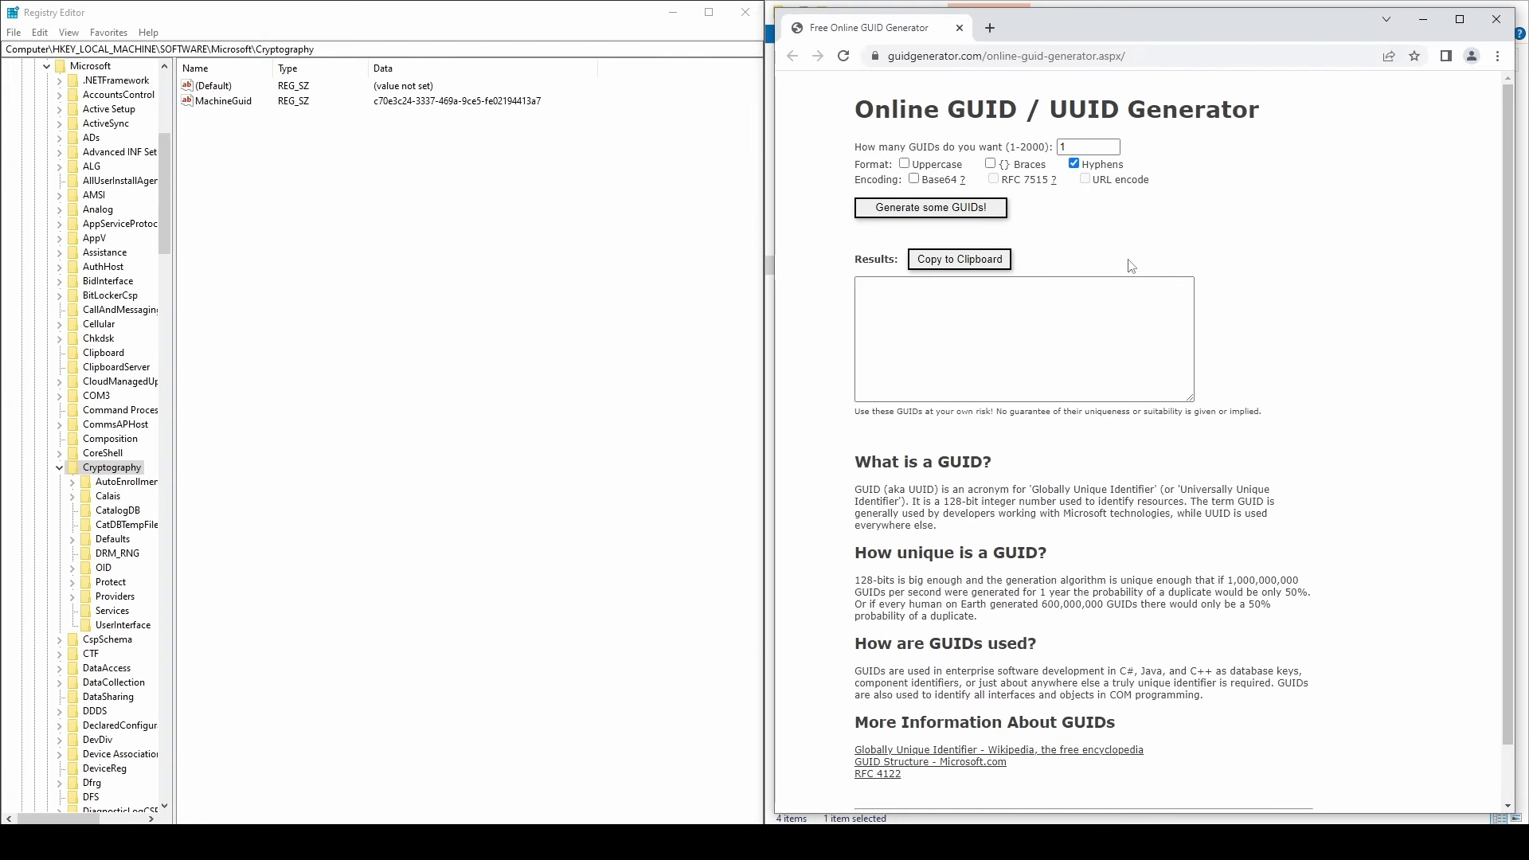
left_click(965, 209)
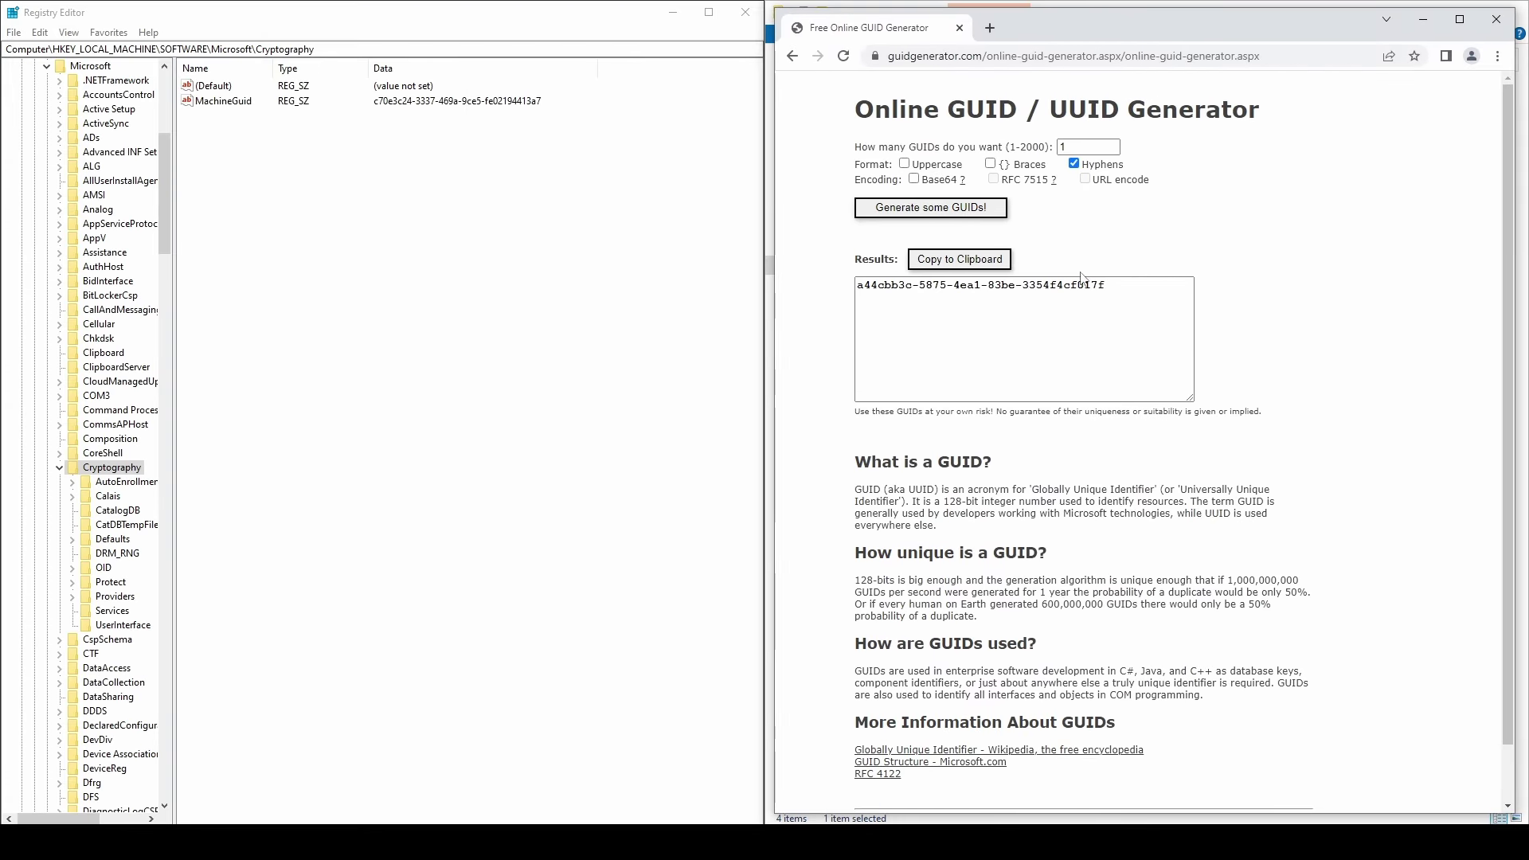
- Copy the generated GUID and set it as the value data of MachineGuid in the Cryptography key
left_click_drag(1107, 285, 856, 285)
key("ctrl+c")
left_click(217, 109)
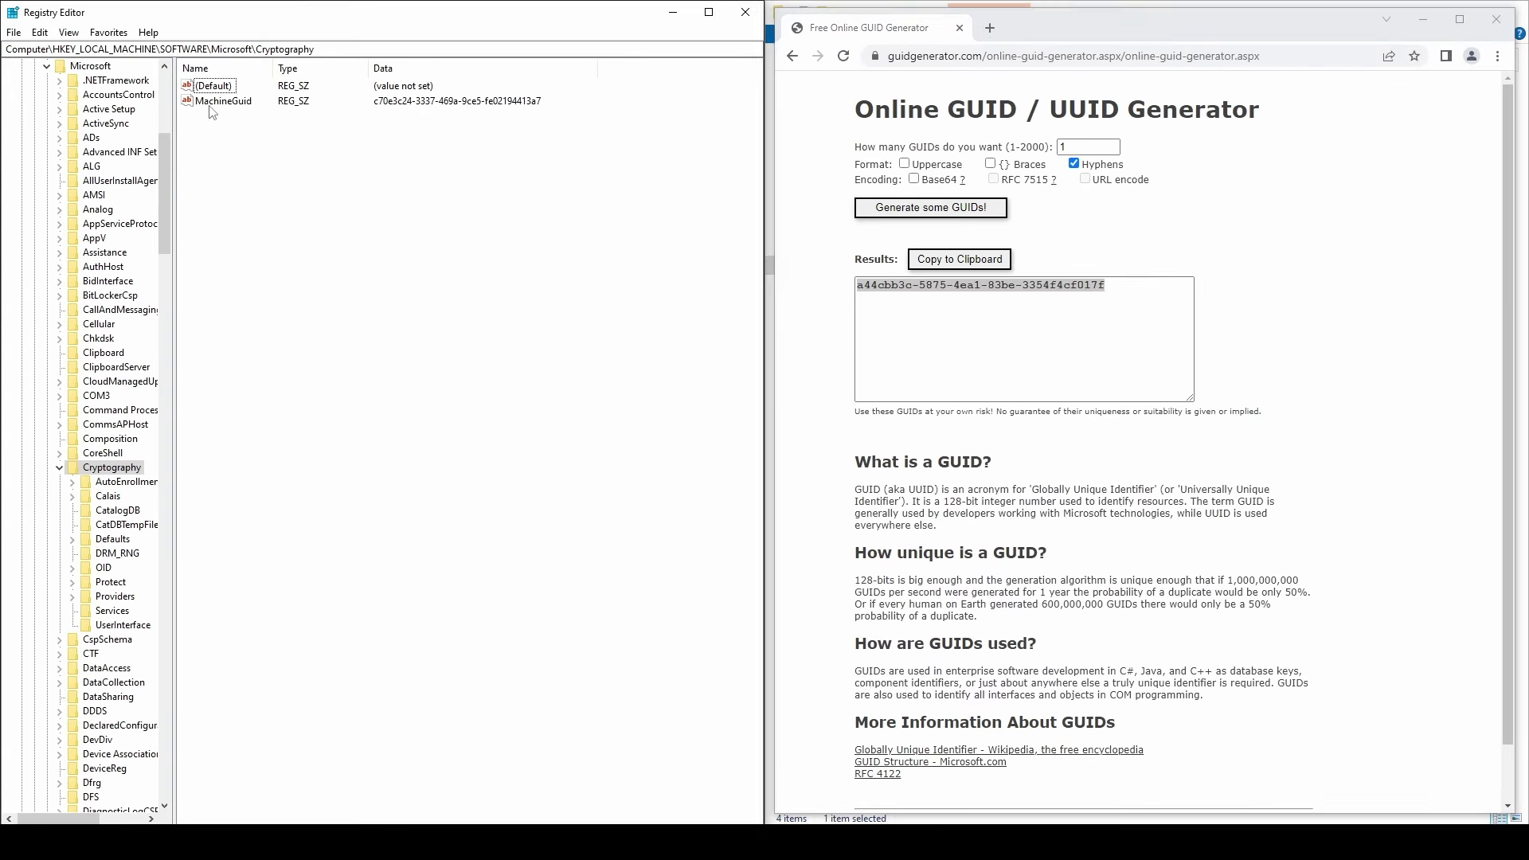
double_click(216, 102)
key("ctrl+v")
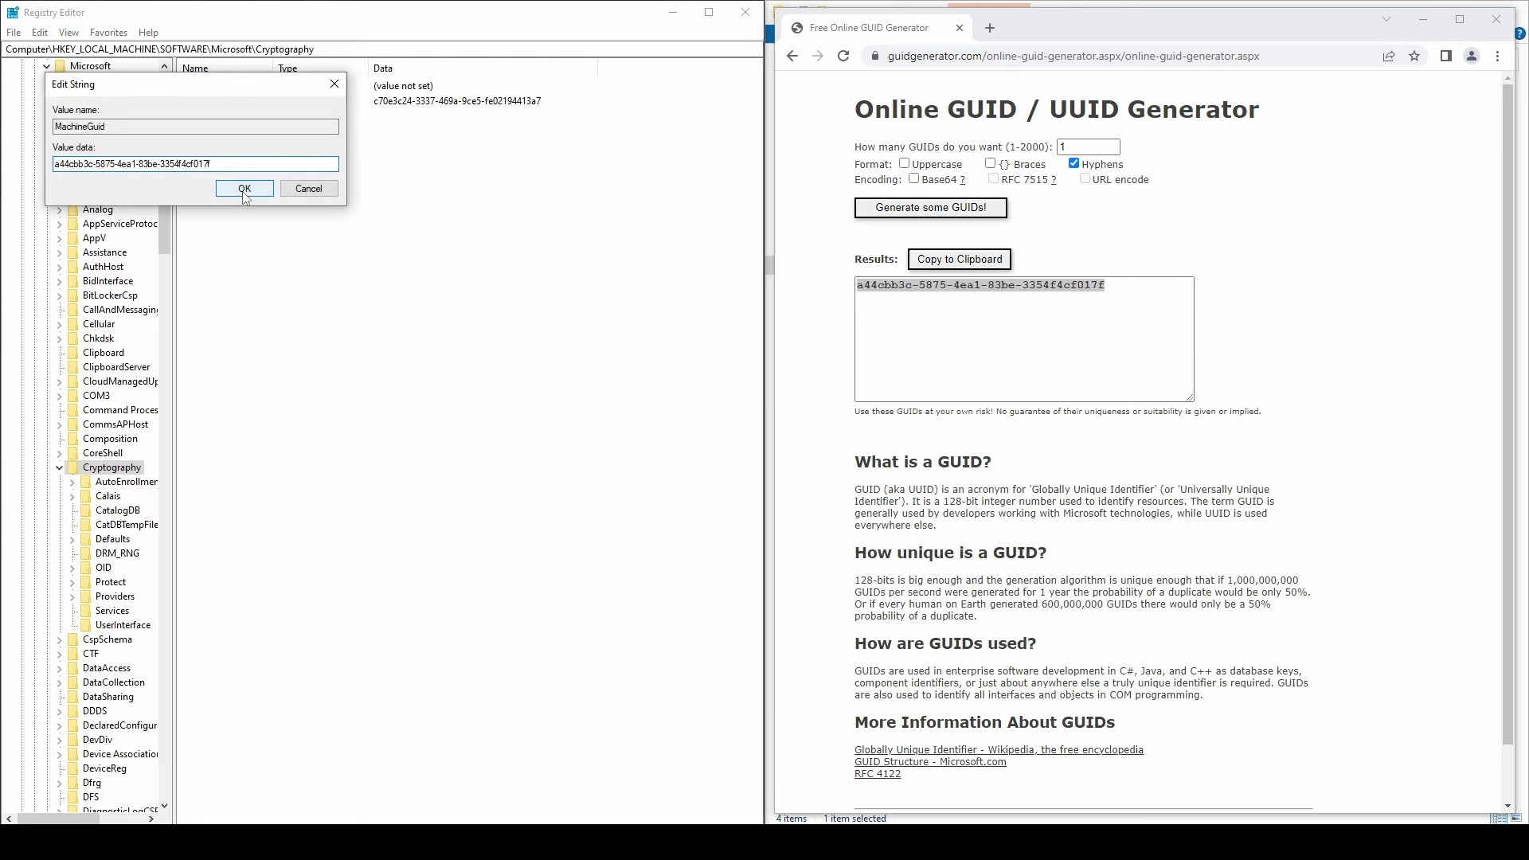
left_click(245, 191)
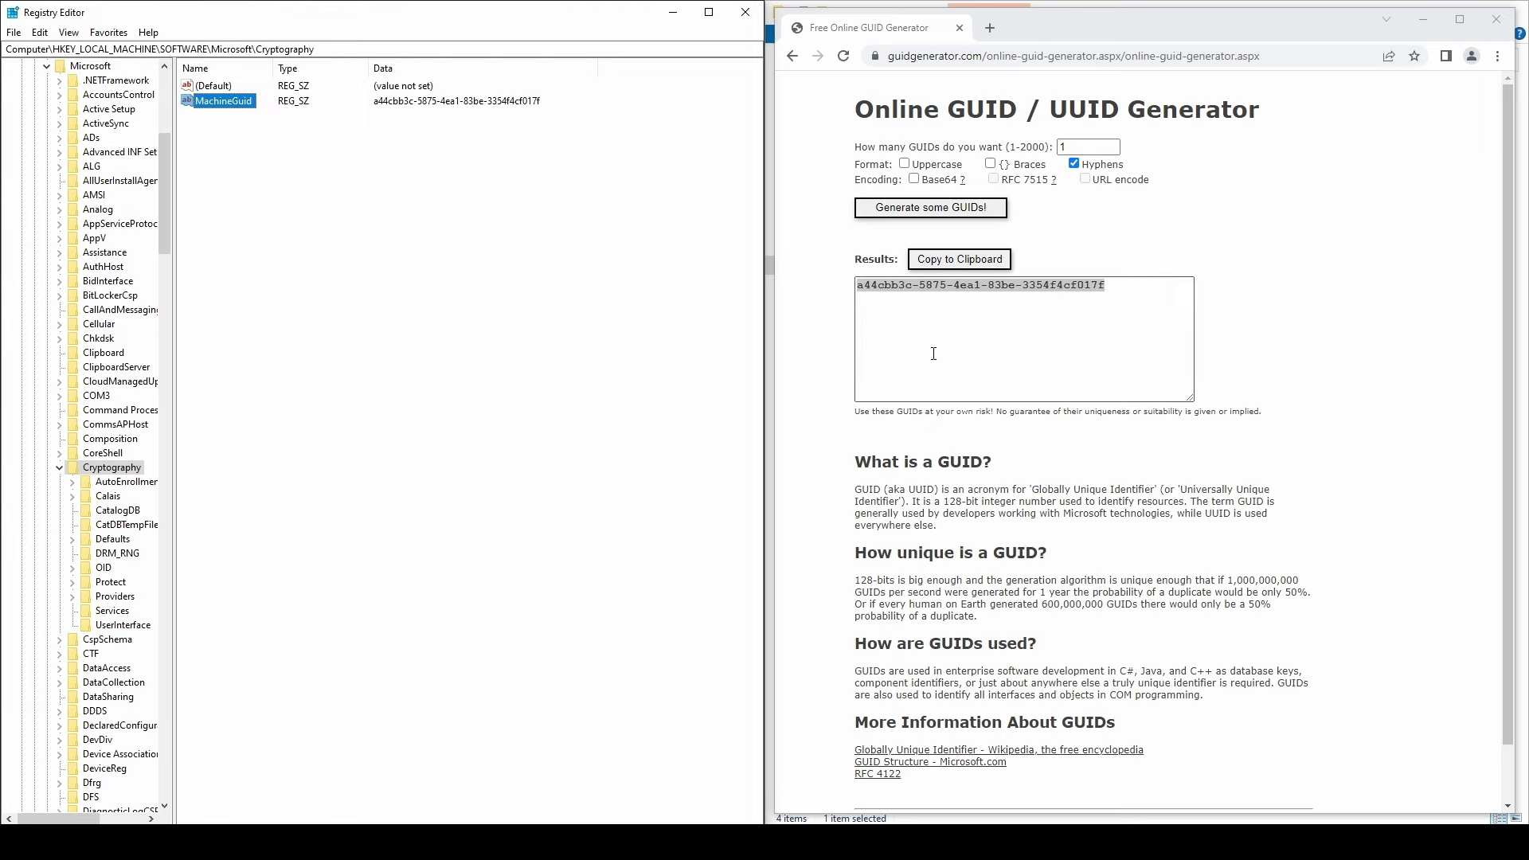
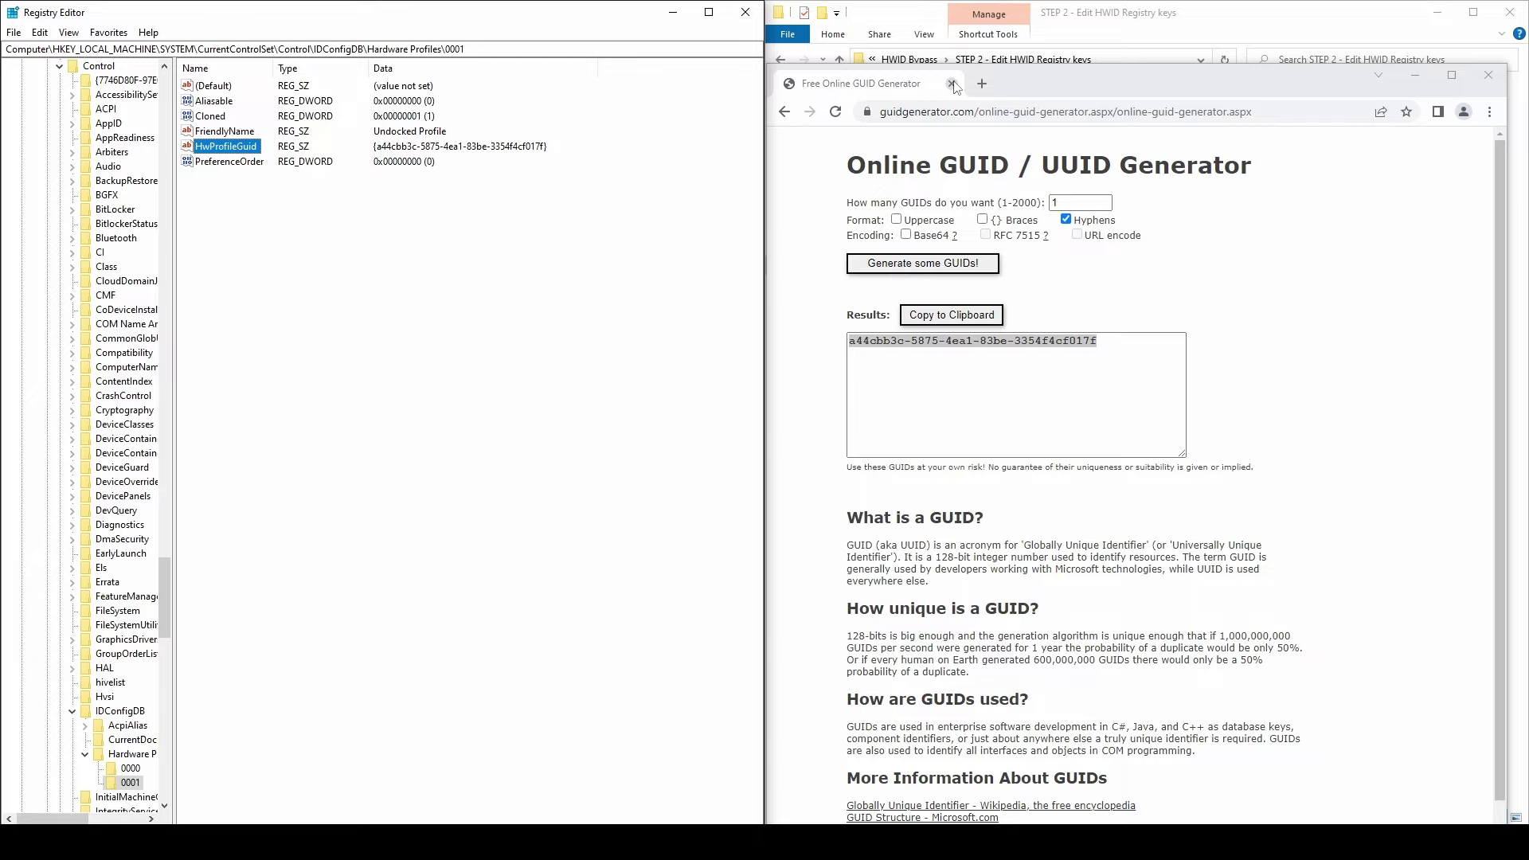
- Close the GUID generator page and Registry Editor
left_click(952, 84)
left_click(746, 13)
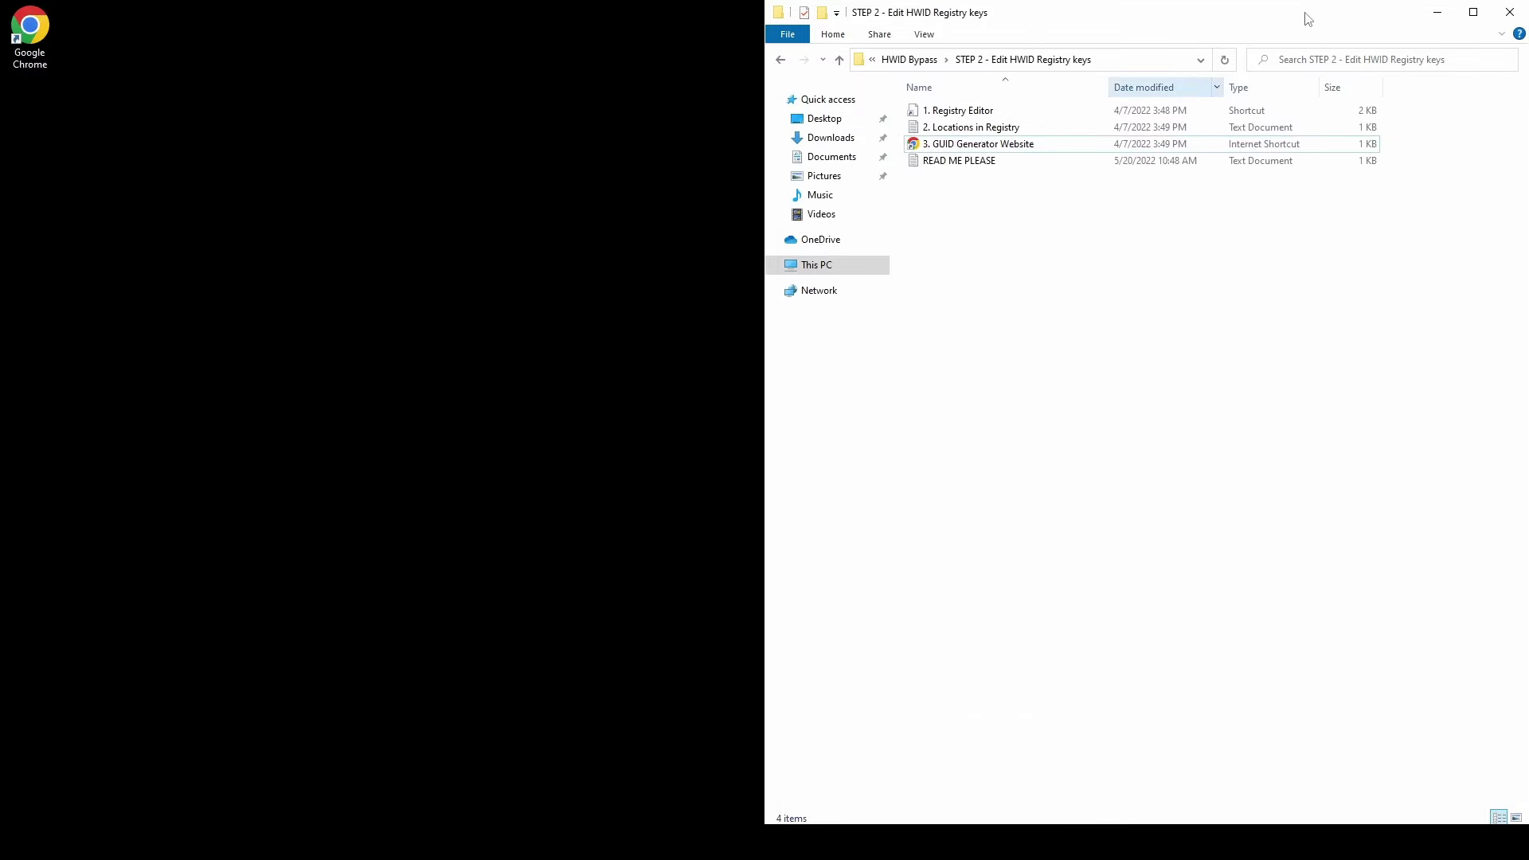
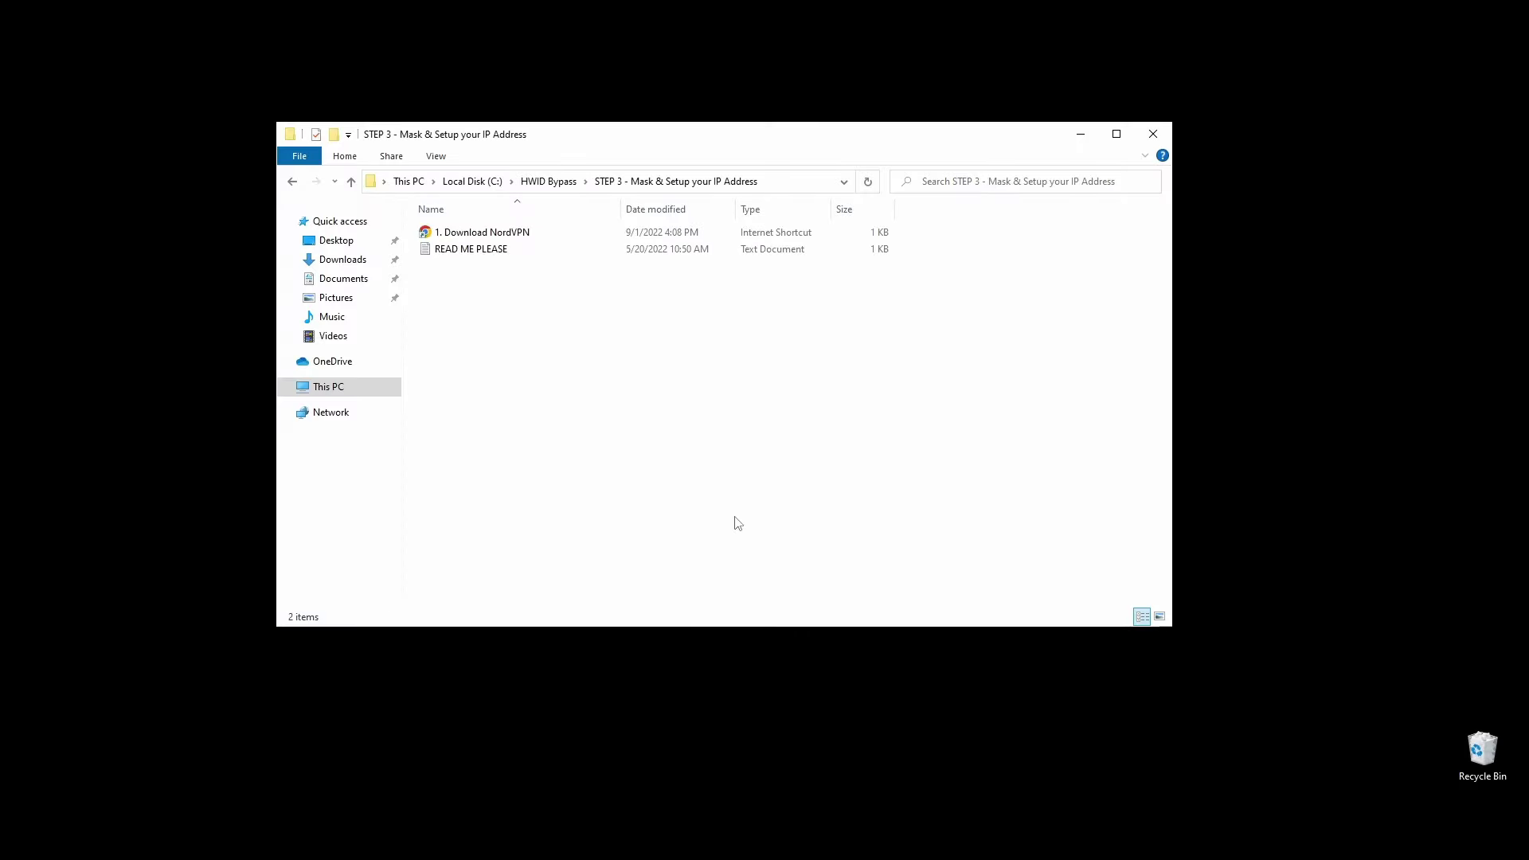
- Open the Download NordVPN shortcut from the STEP 3 folder and select the username or email field of the Nord Account login
double_click(477, 232)
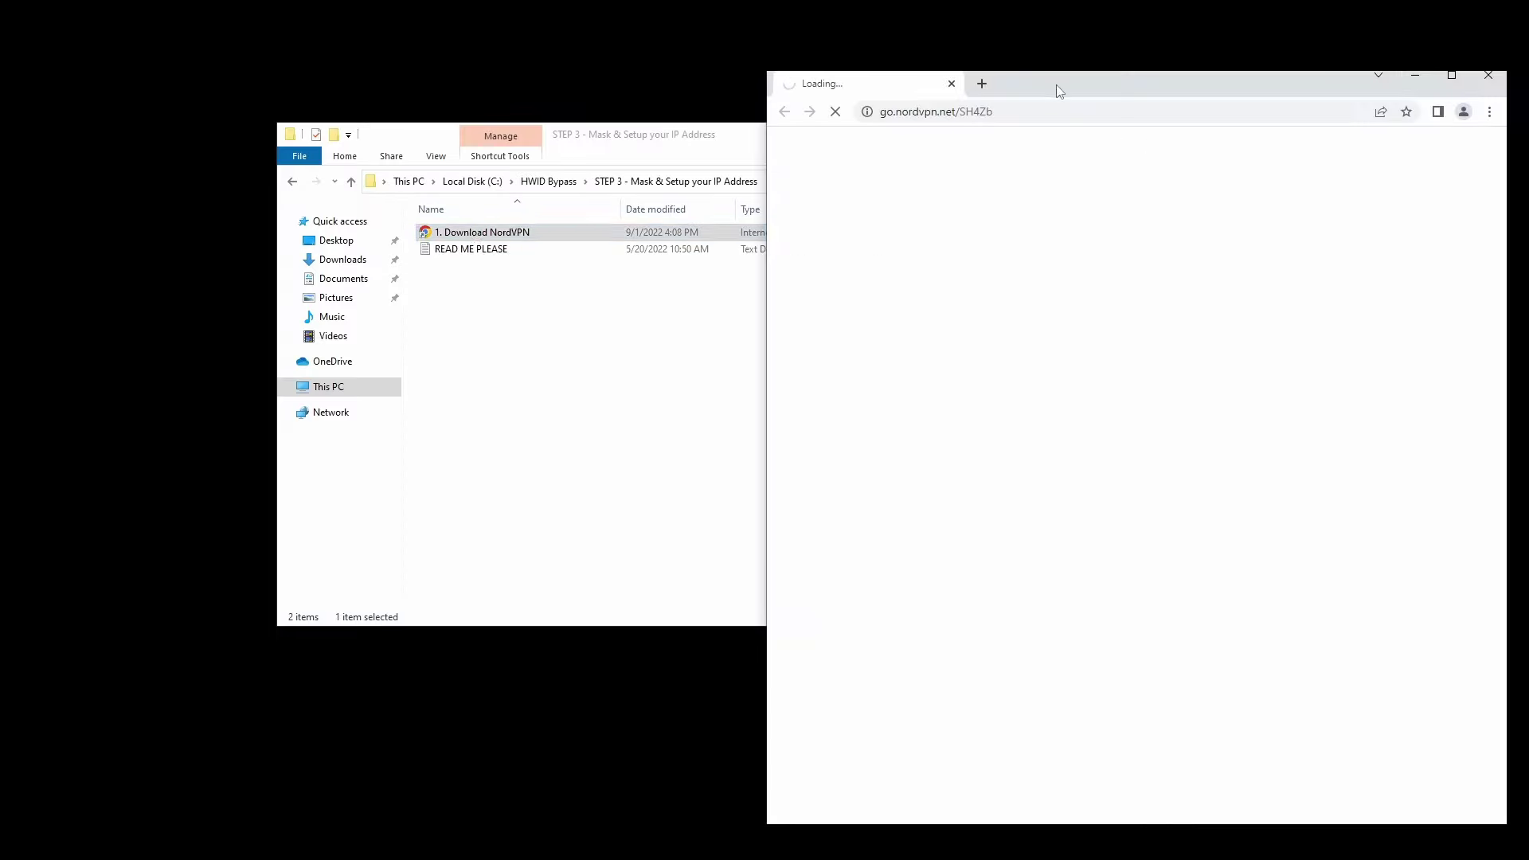
left_click_drag(1052, 87, 672, 74)
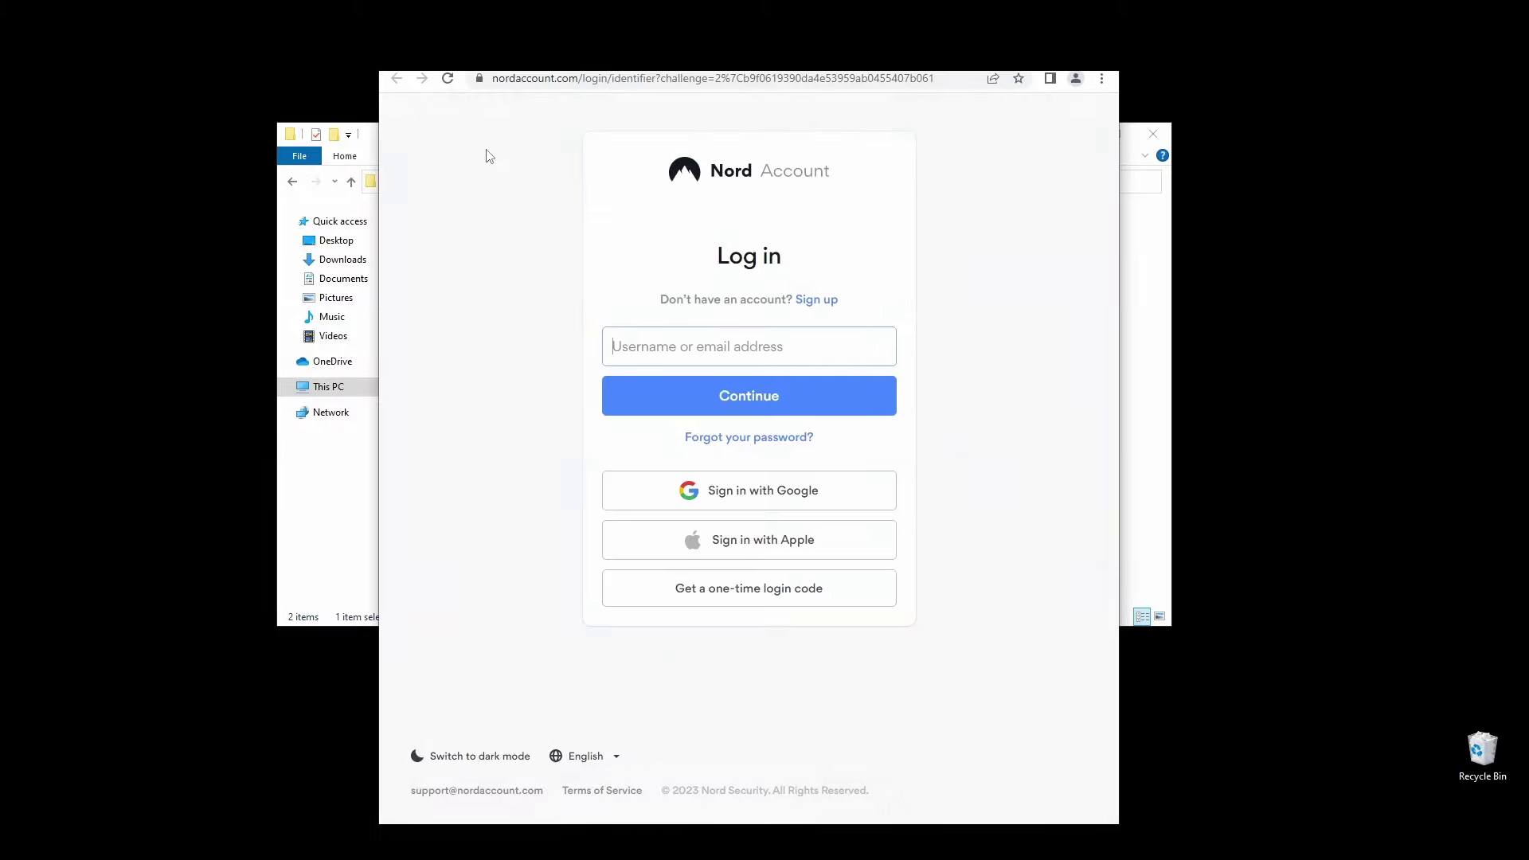
left_click(724, 339)
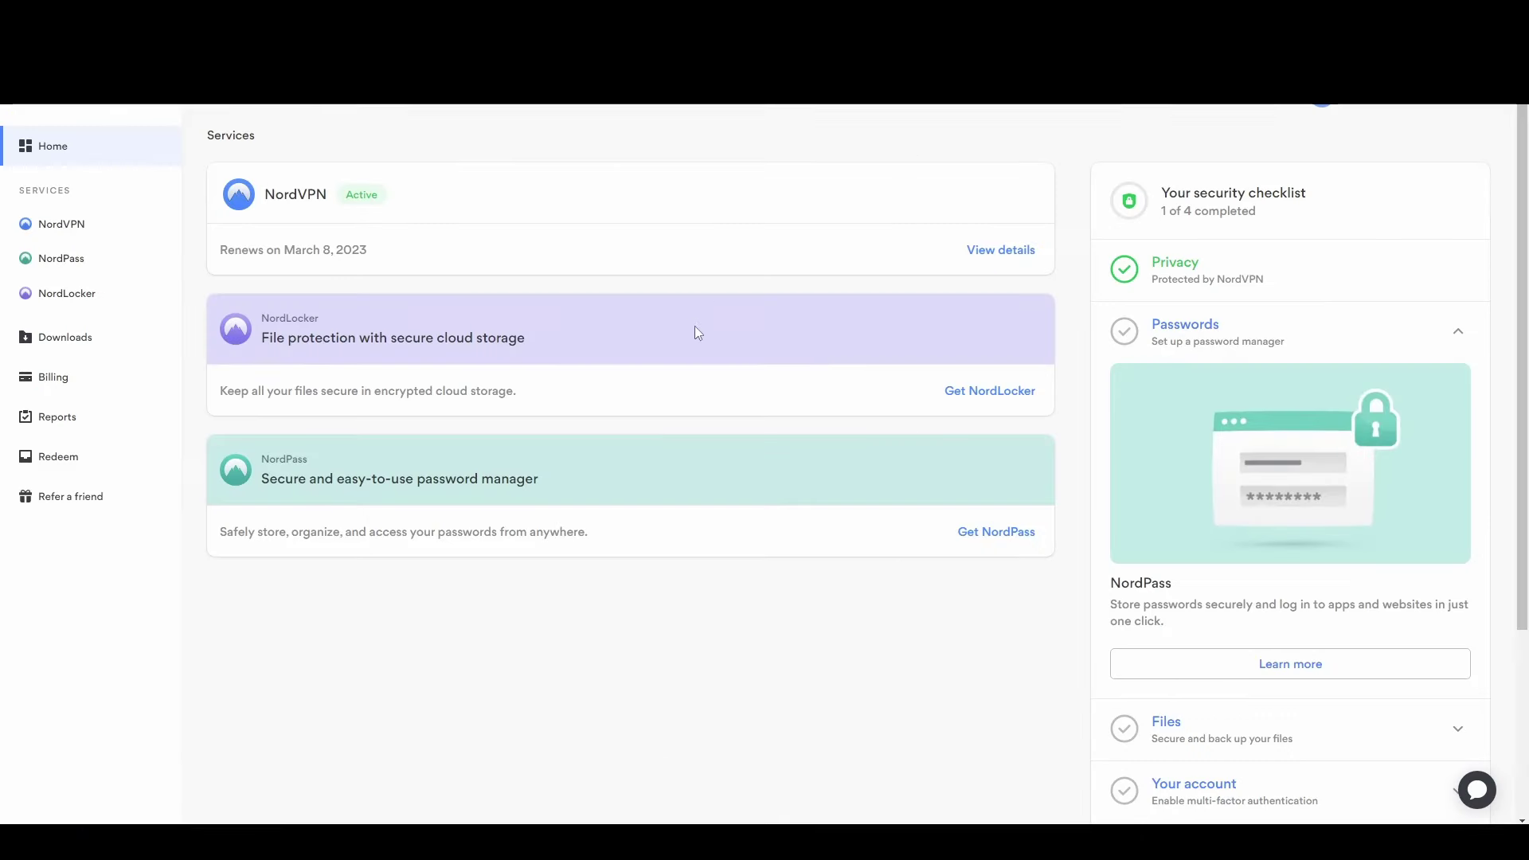
- Download the NordVPN app for Windows and install it with desktop and Start menu shortcuts, launching it on finish without NordPass
left_click(65, 336)
left_click(938, 280)
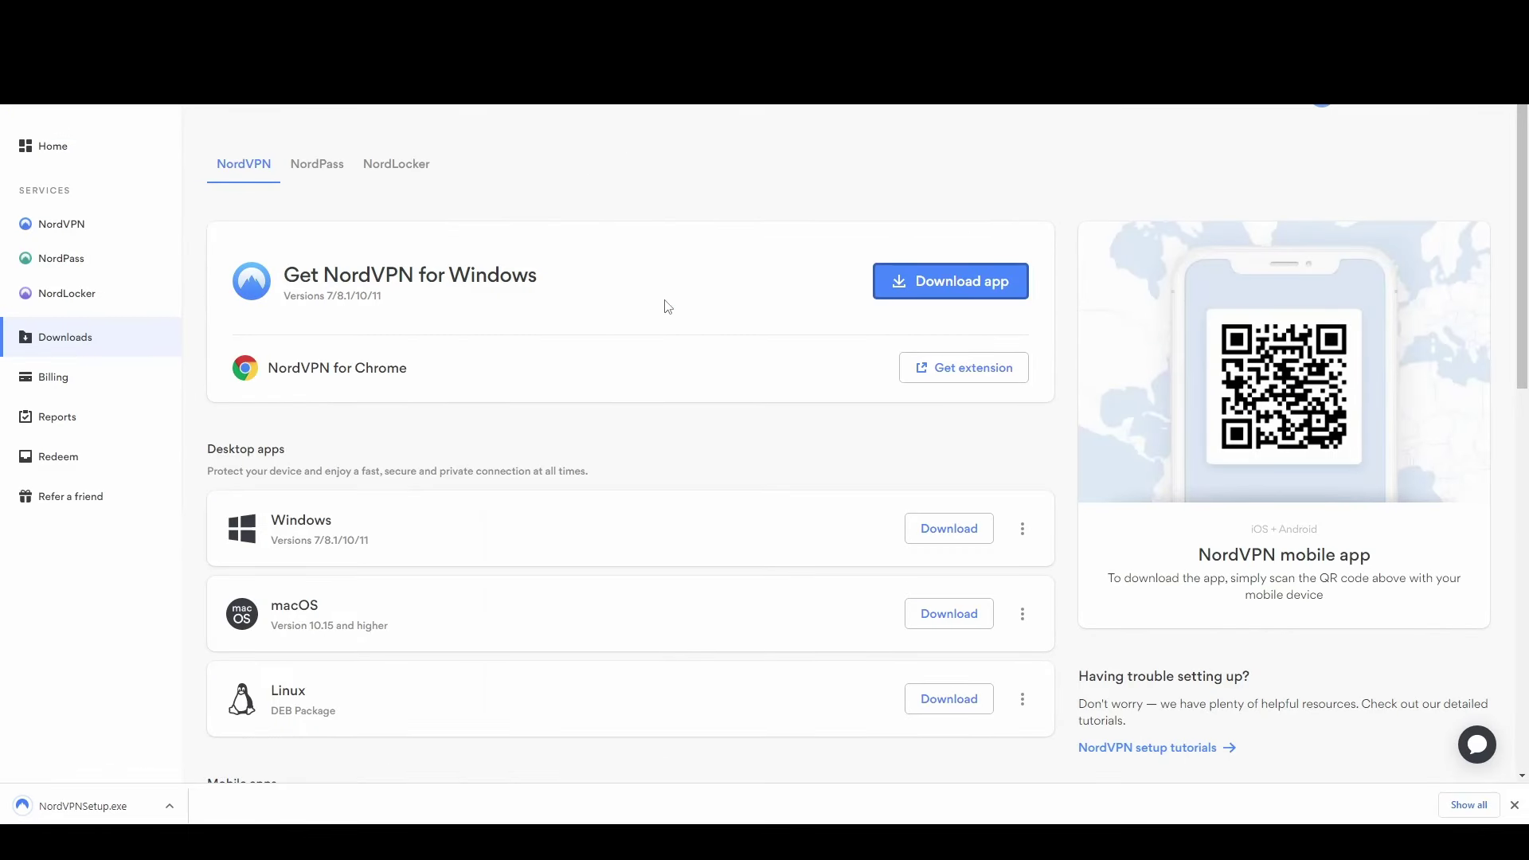
left_click(893, 580)
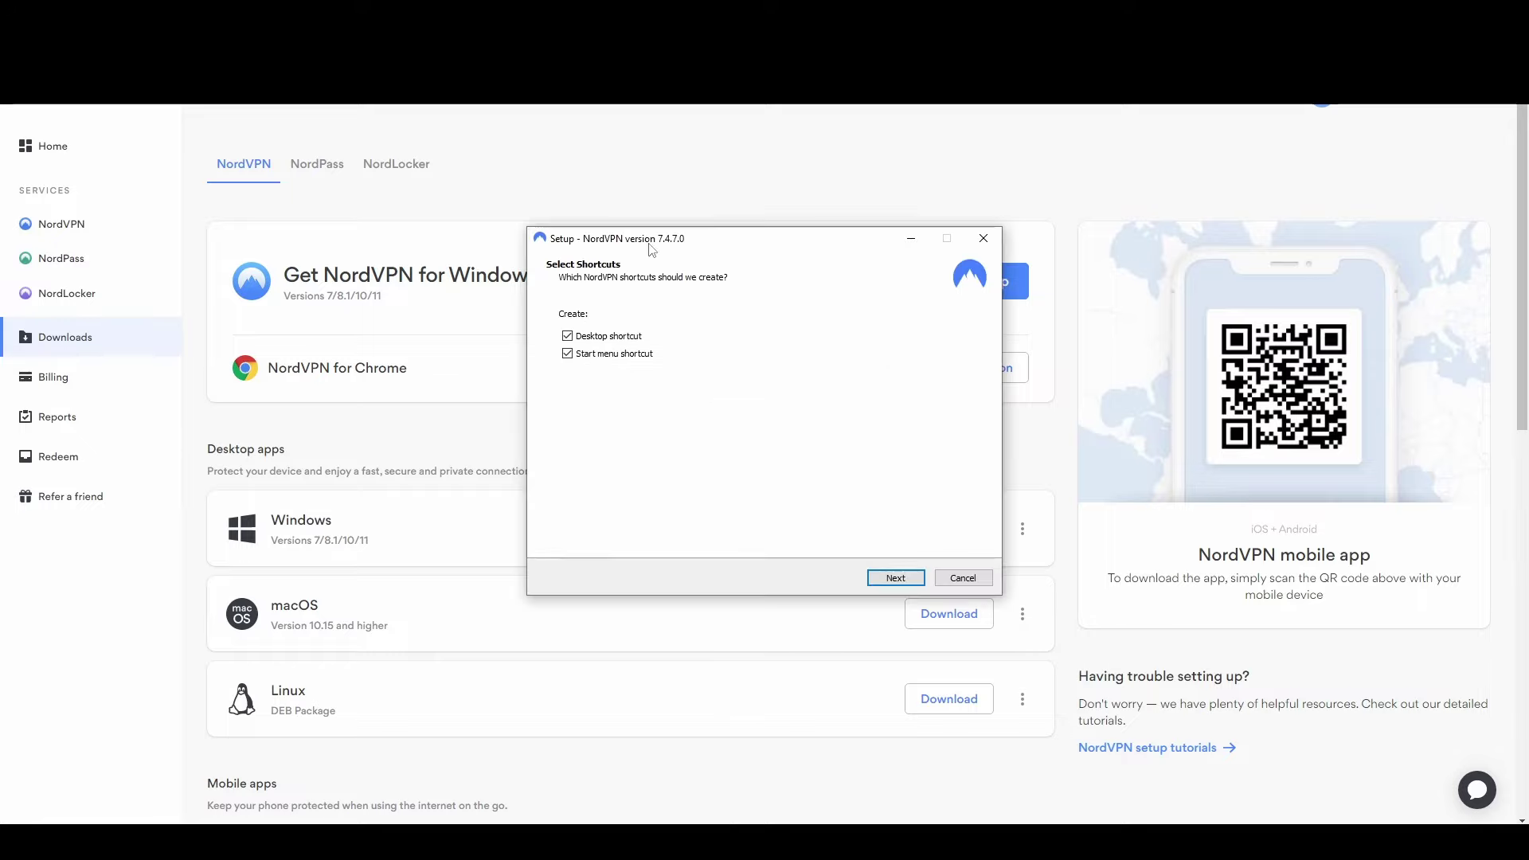
left_click(879, 575)
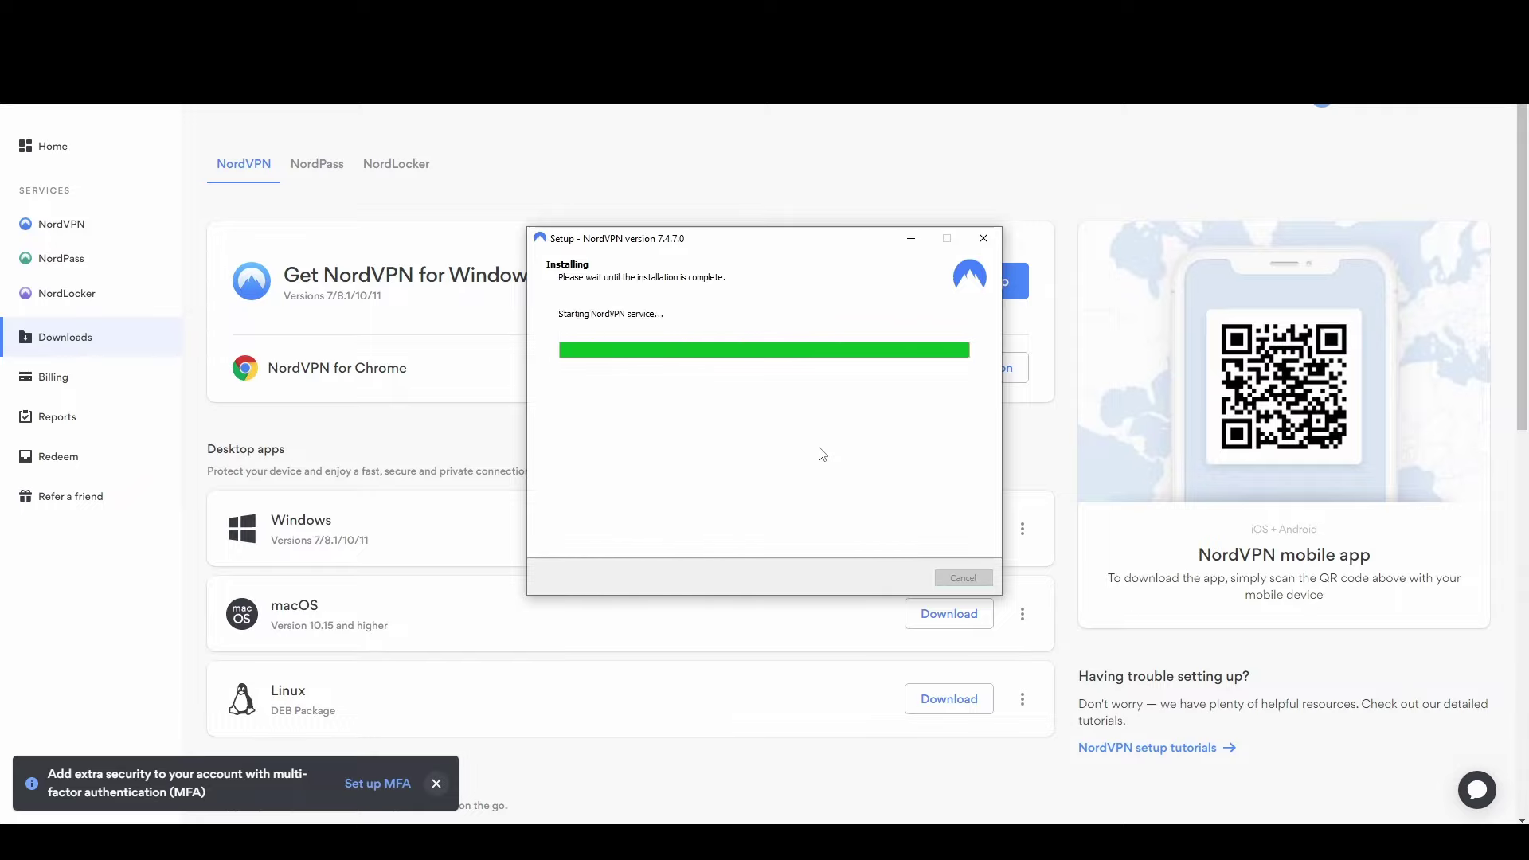
left_click(895, 577)
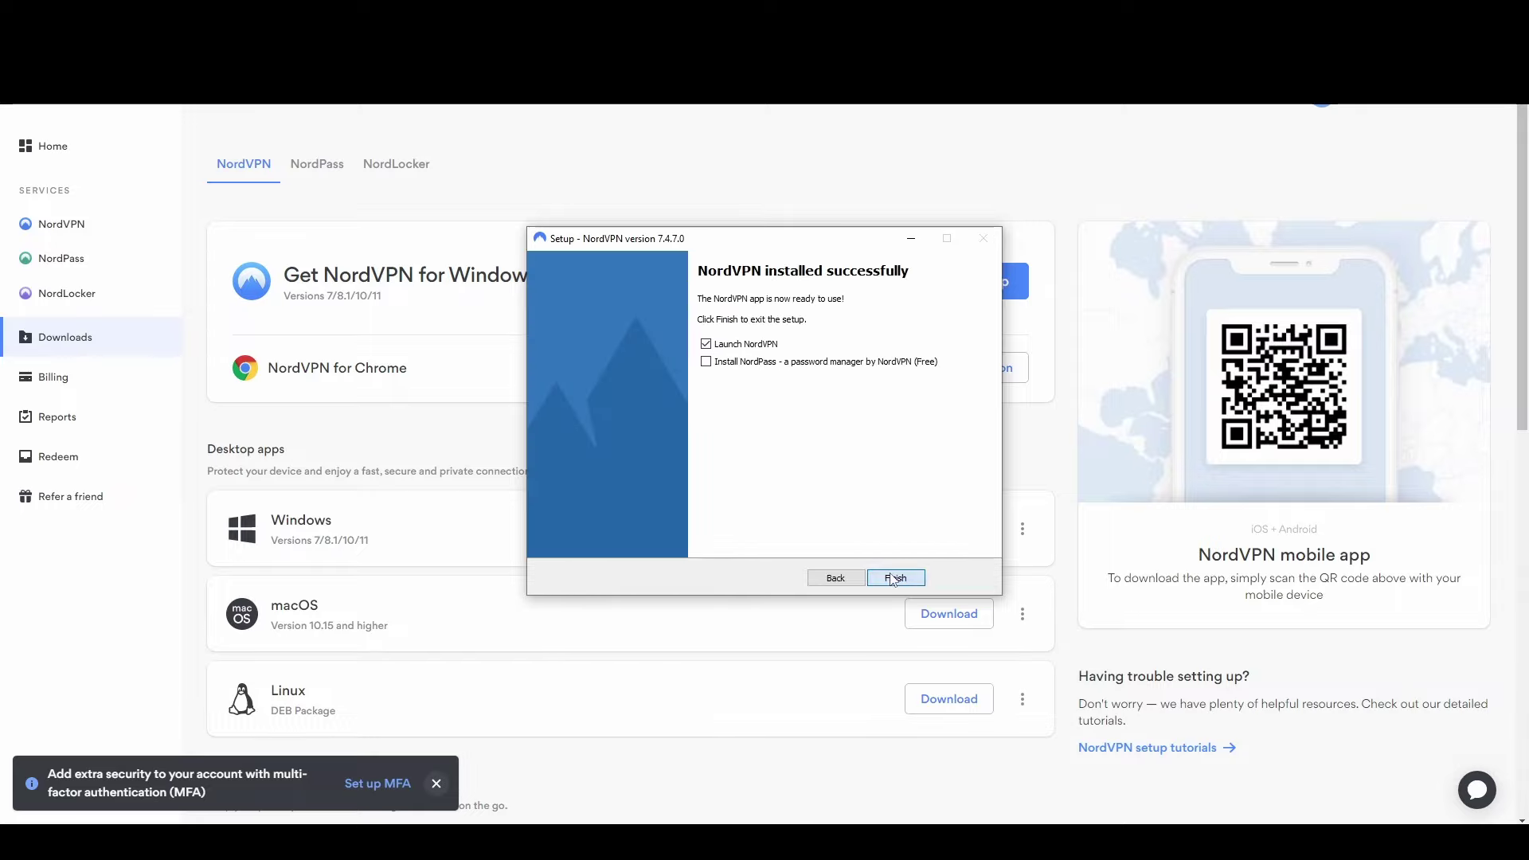
left_click(894, 574)
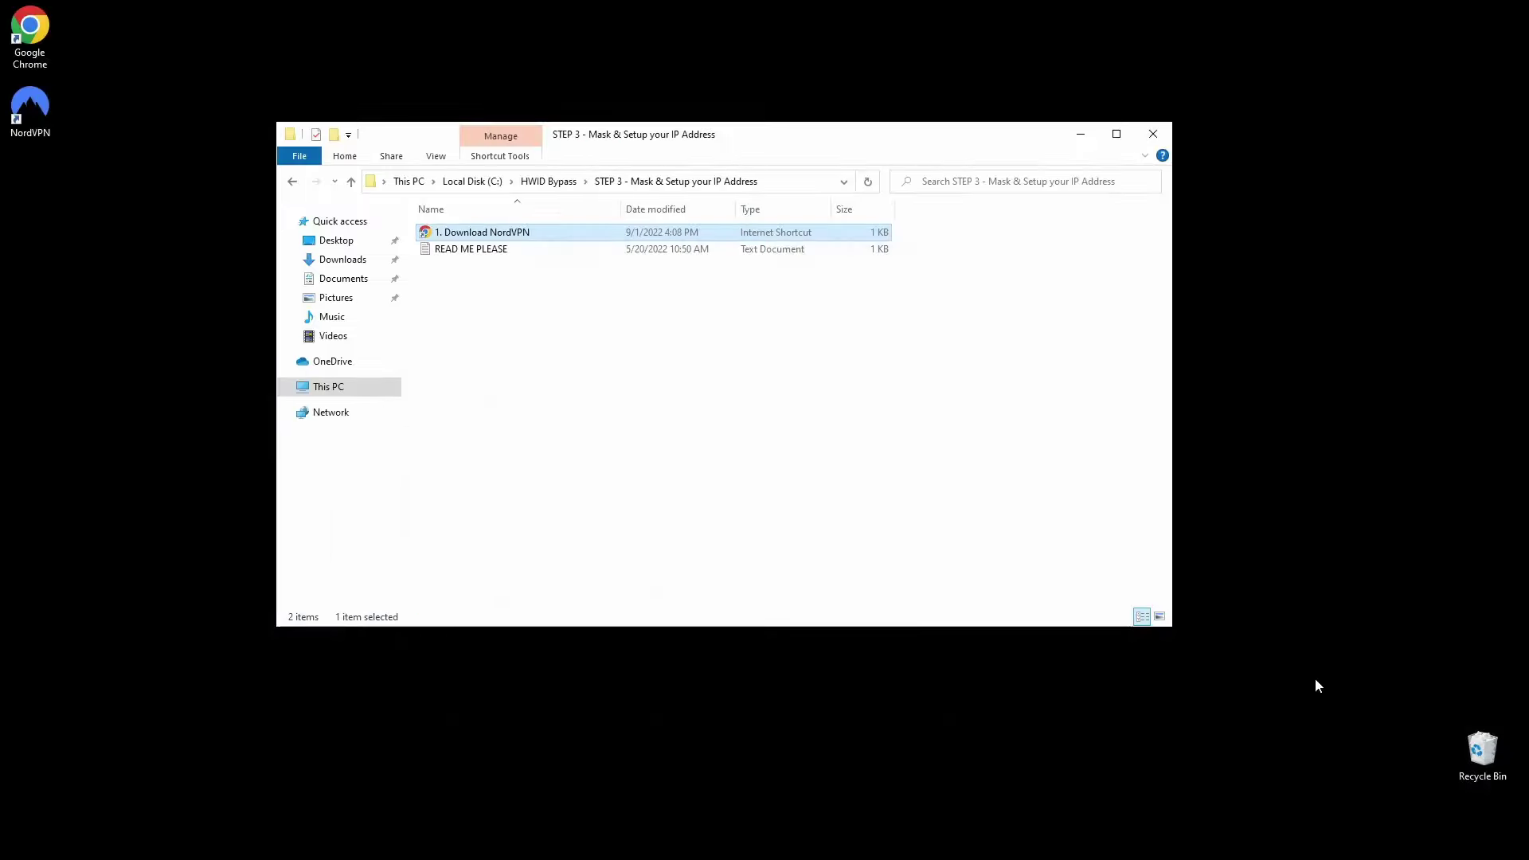
- Return to the HWID Bypass folder and log in to the NordVPN app
left_click(296, 182)
left_click(752, 465)
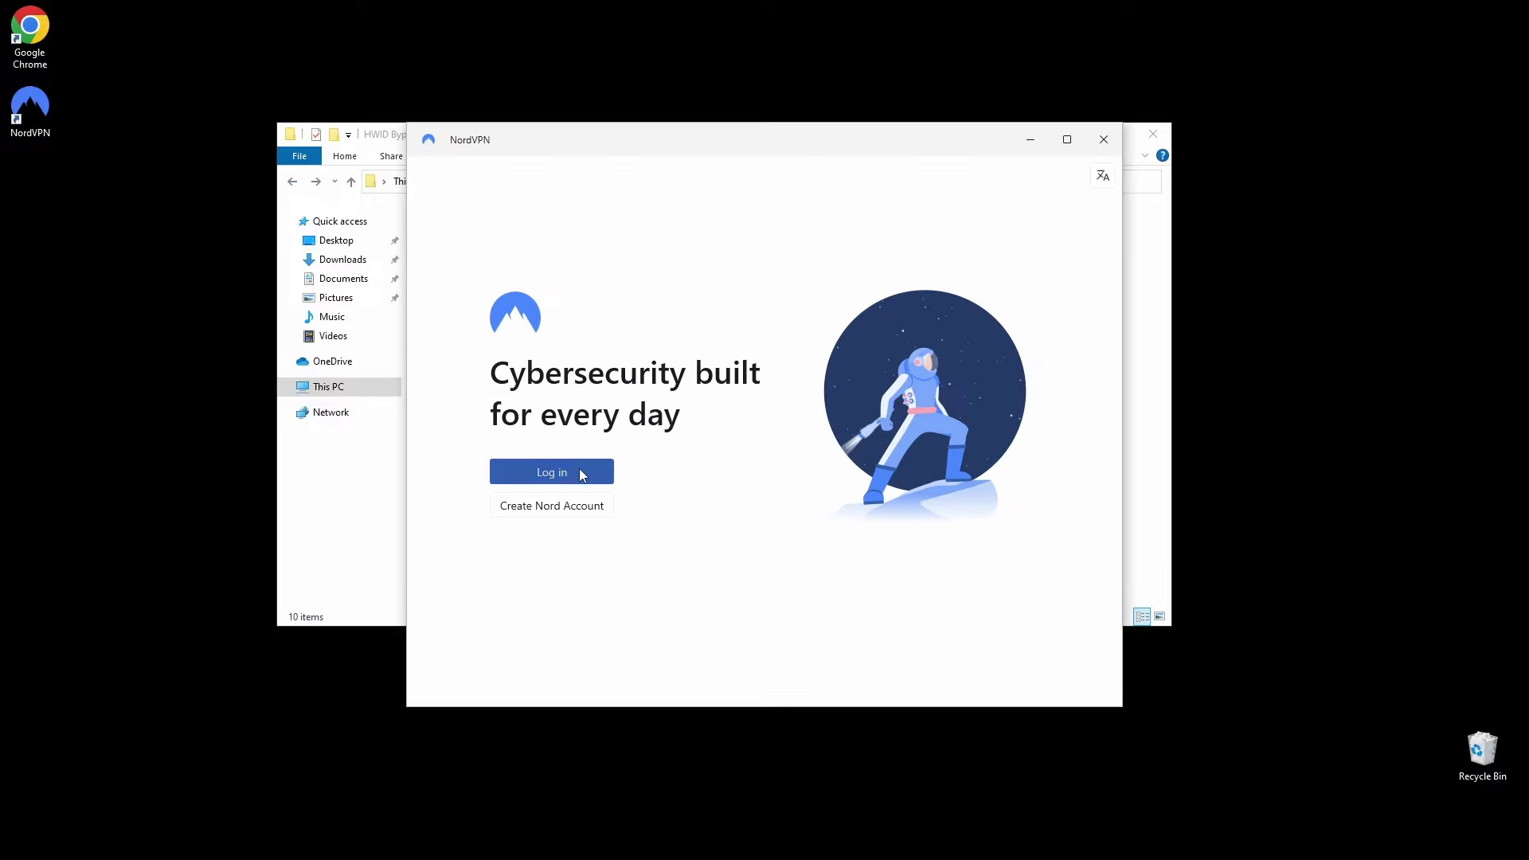
left_click(580, 471)
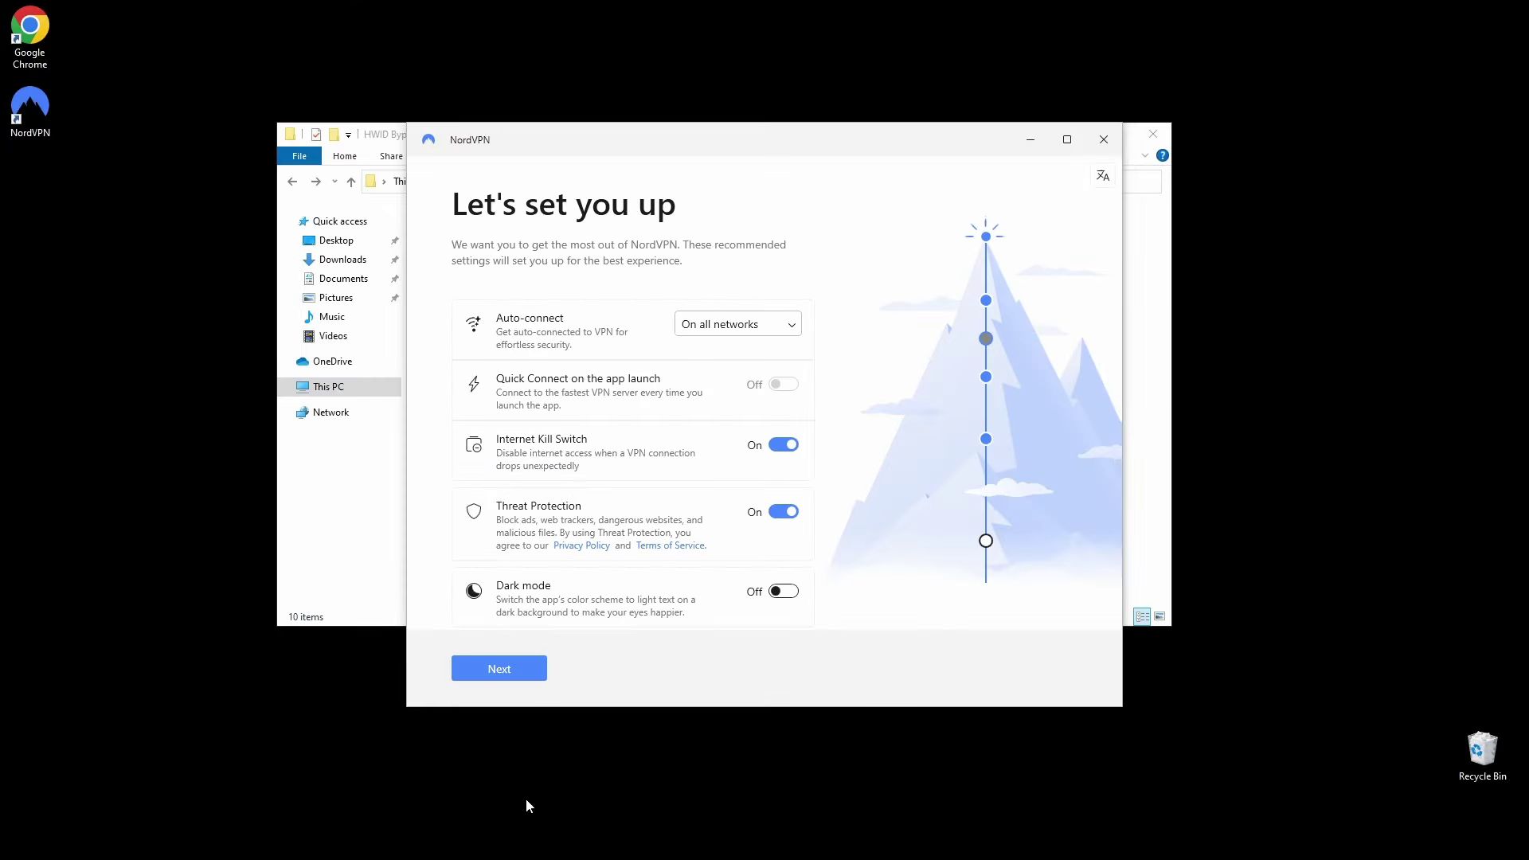
- Enable dark mode, adjust Auto-connect, disable Internet Kill Switch and Threat Protection, and continue the NordVPN setup
left_click(782, 592)
left_click(718, 326)
left_click(712, 309)
left_click(783, 444)
left_click(790, 512)
left_click(499, 668)
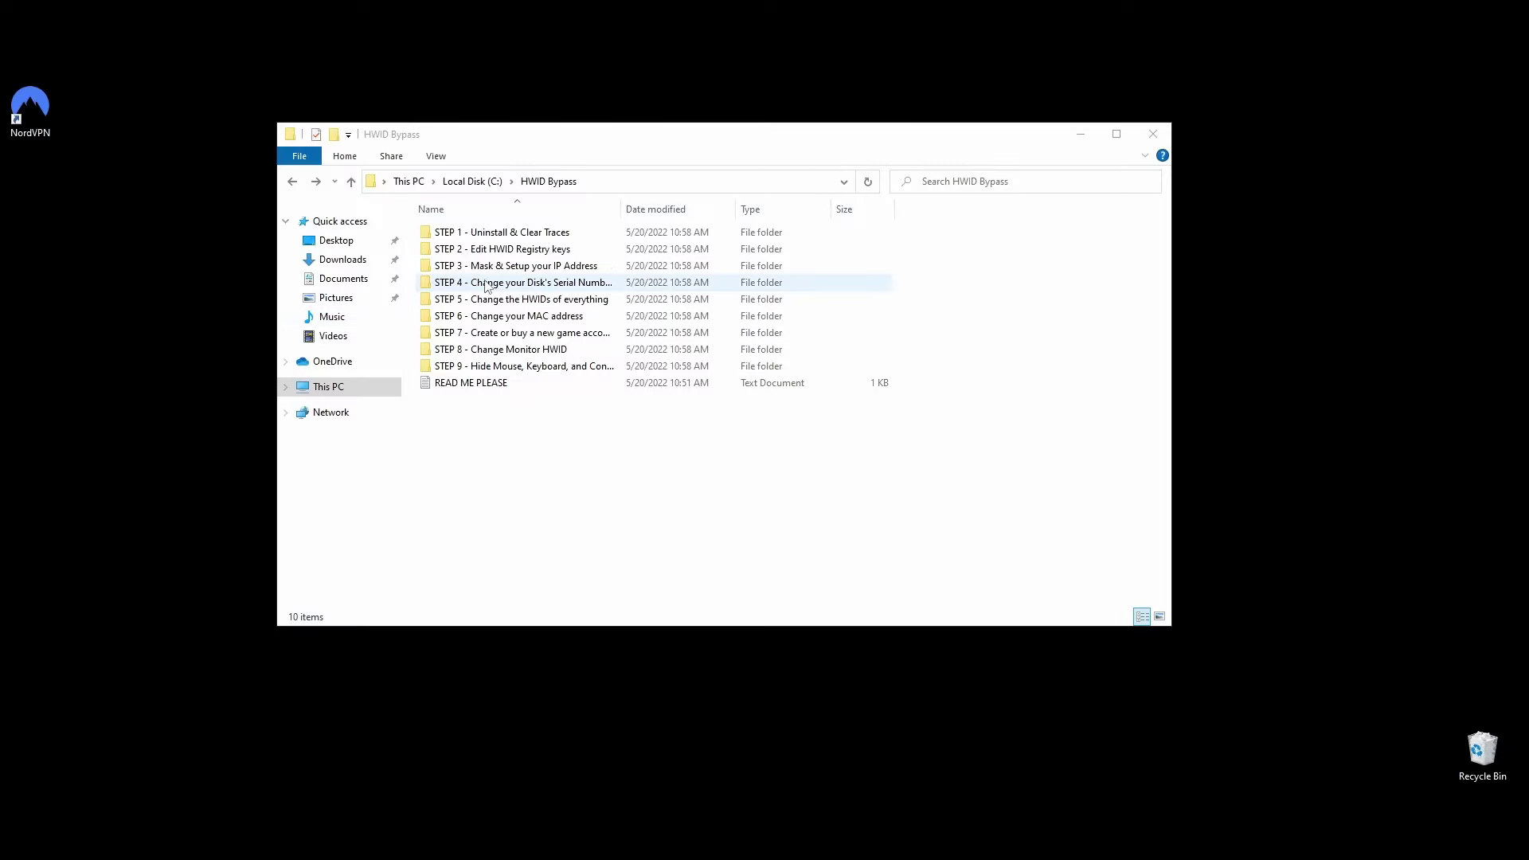
- Open the STEP 4 folder and run the 1. Change Disk IDs script as administrator
double_click(488, 284)
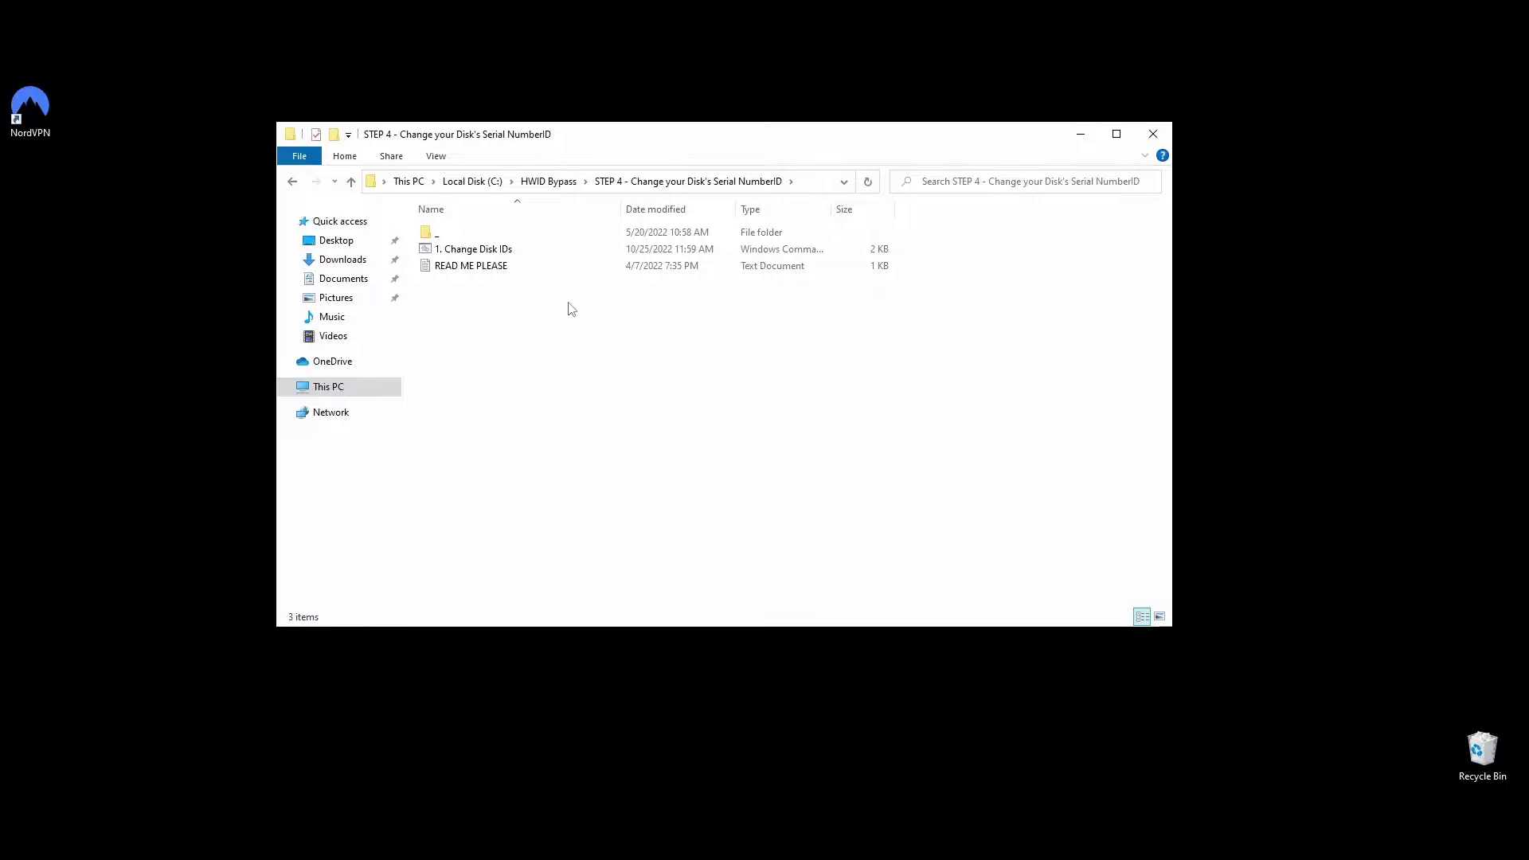
right_click(491, 252)
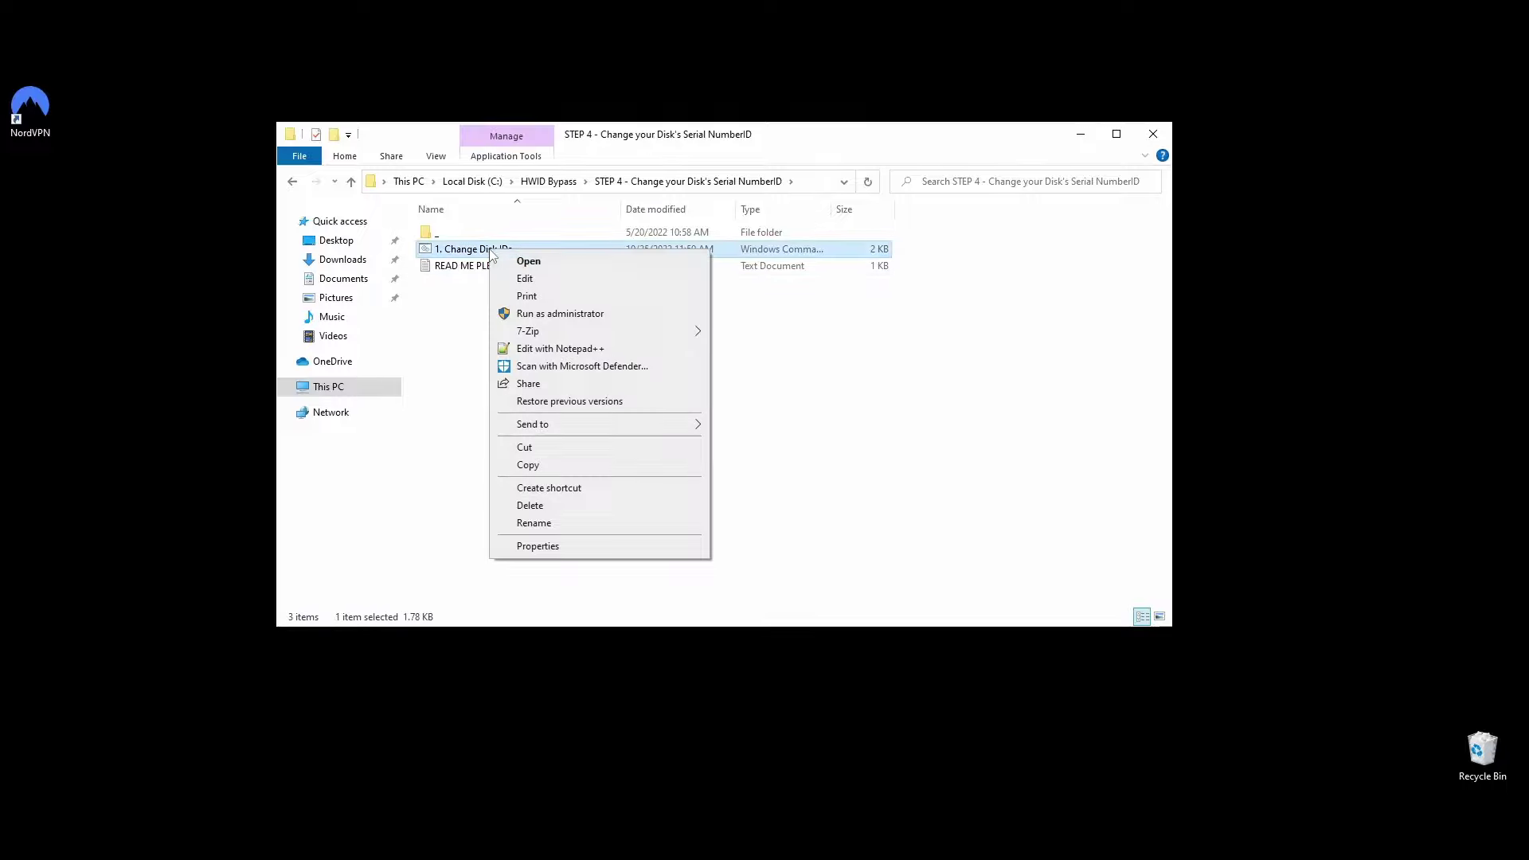
left_click(547, 315)
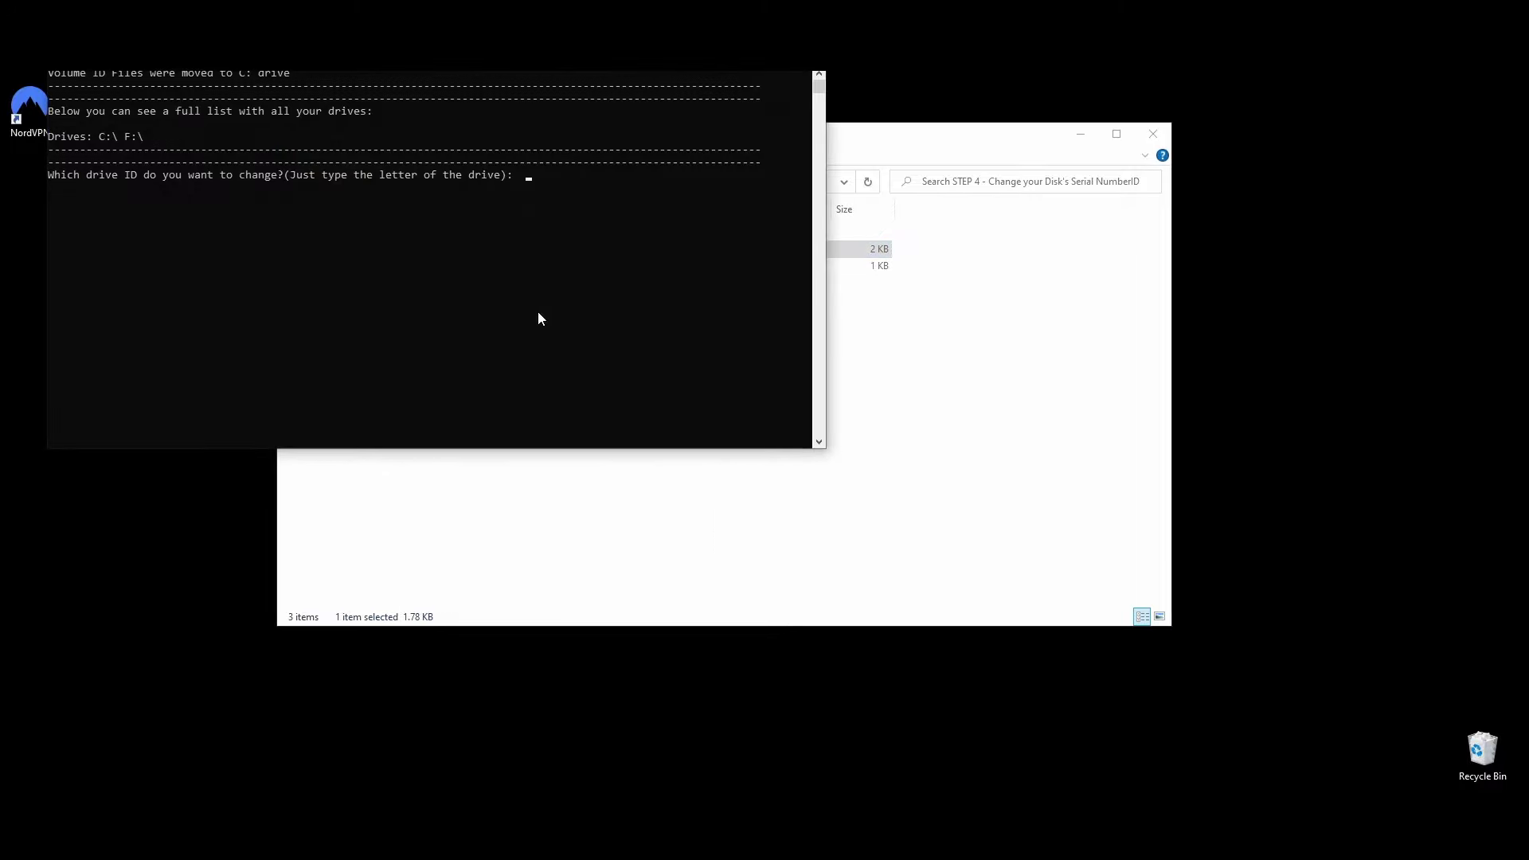
left_click_drag(388, 72, 650, 209)
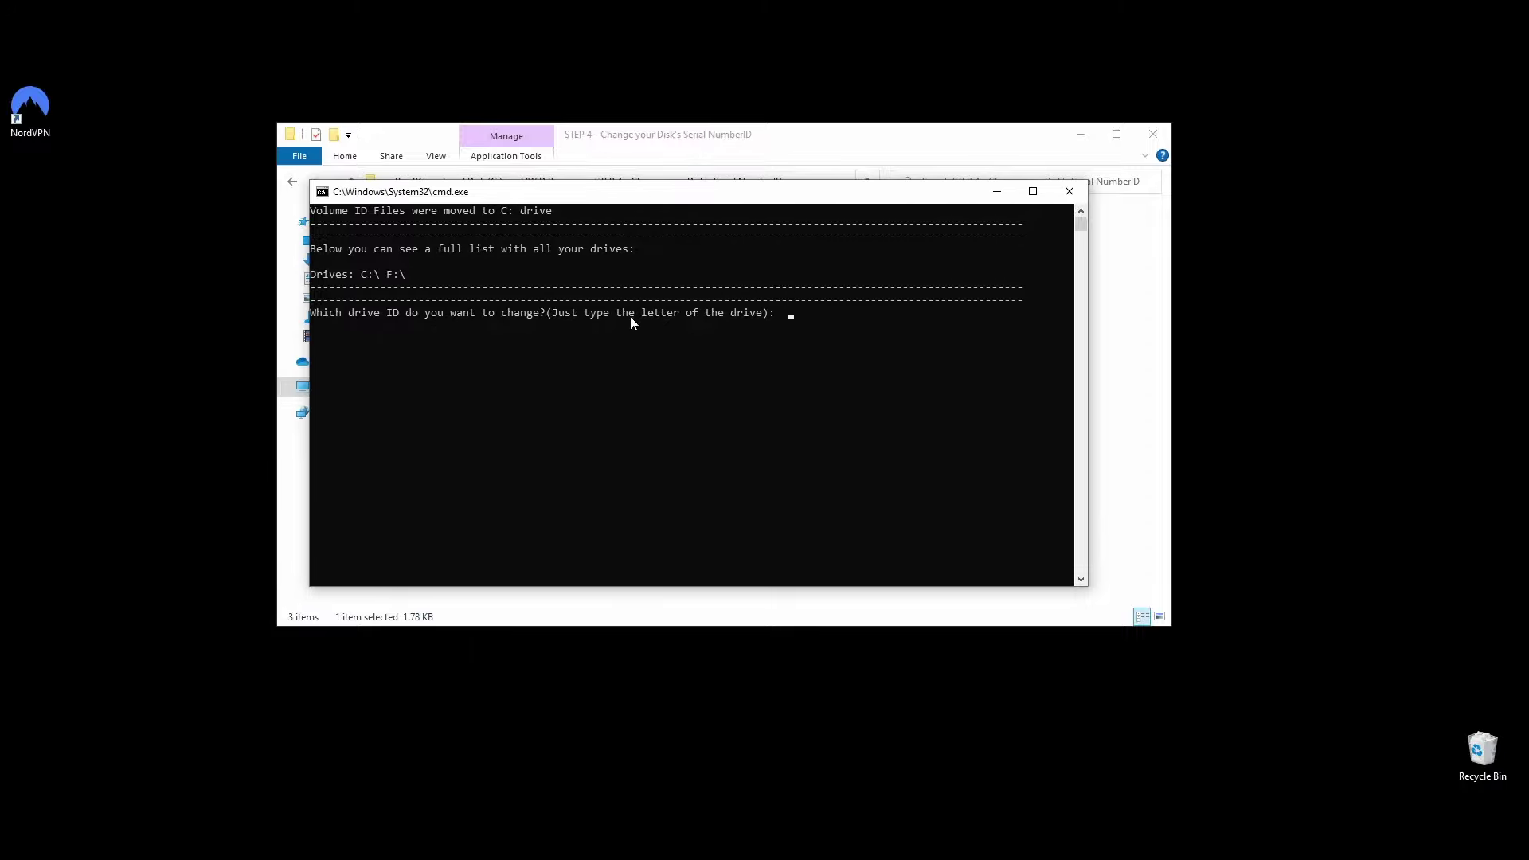
left_click(637, 141)
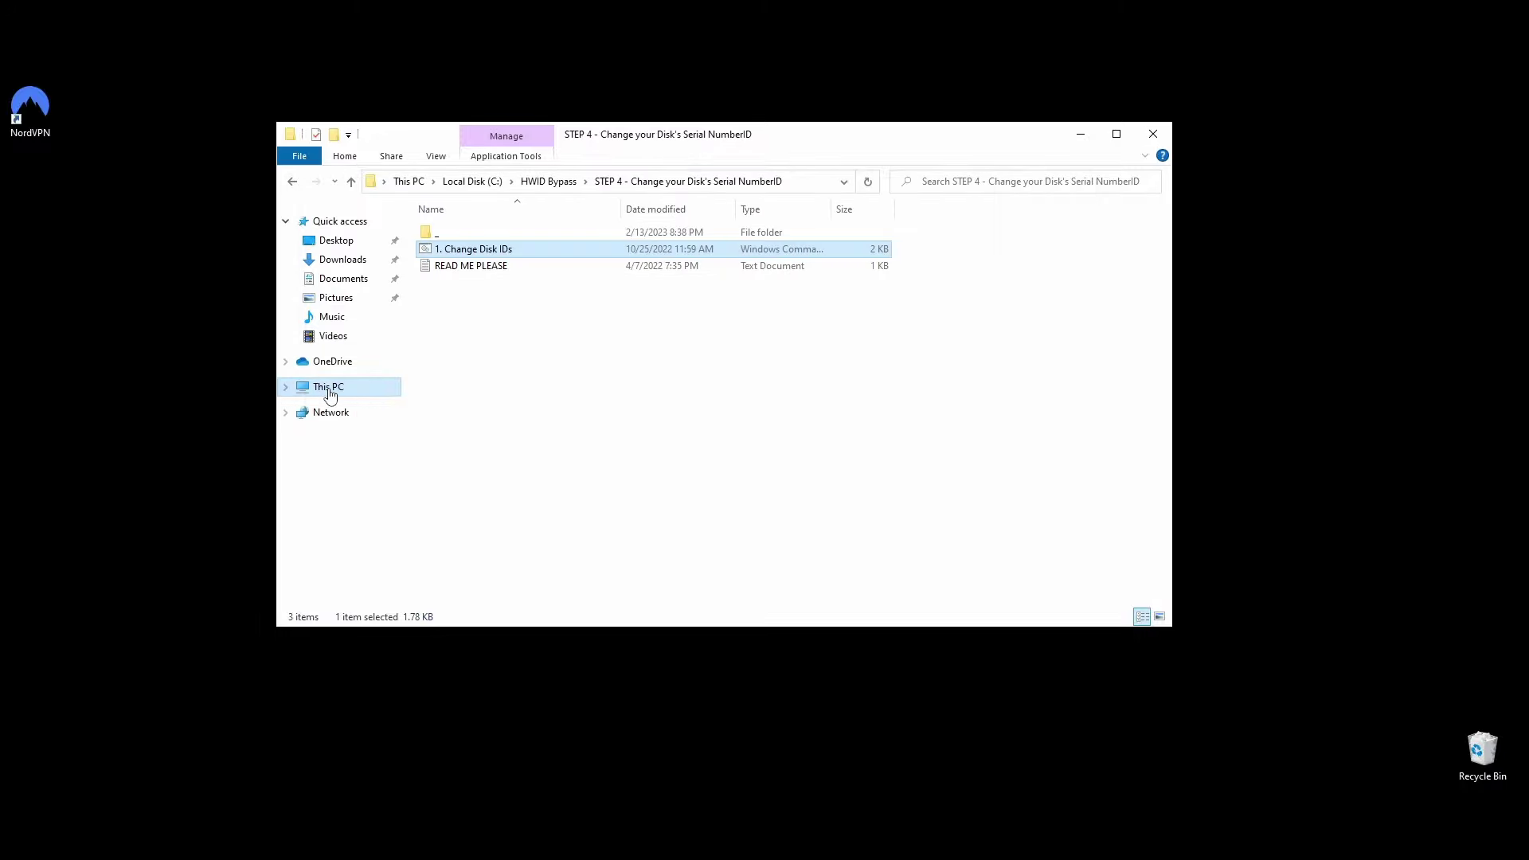
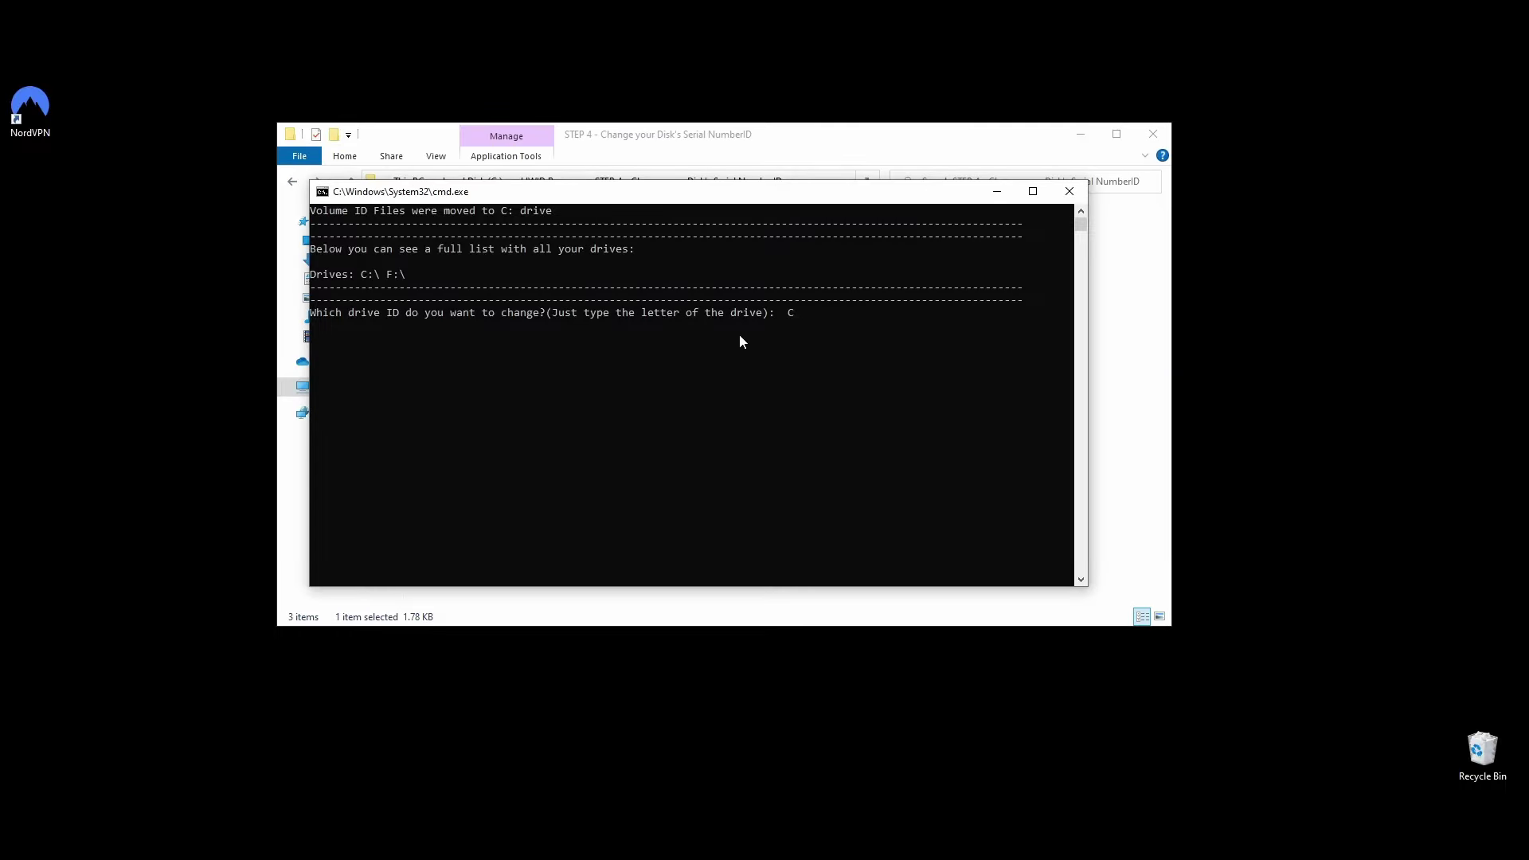
- Change the volume ID of drive C, accept the VolumeID license agreement, and end the script
key("Return")
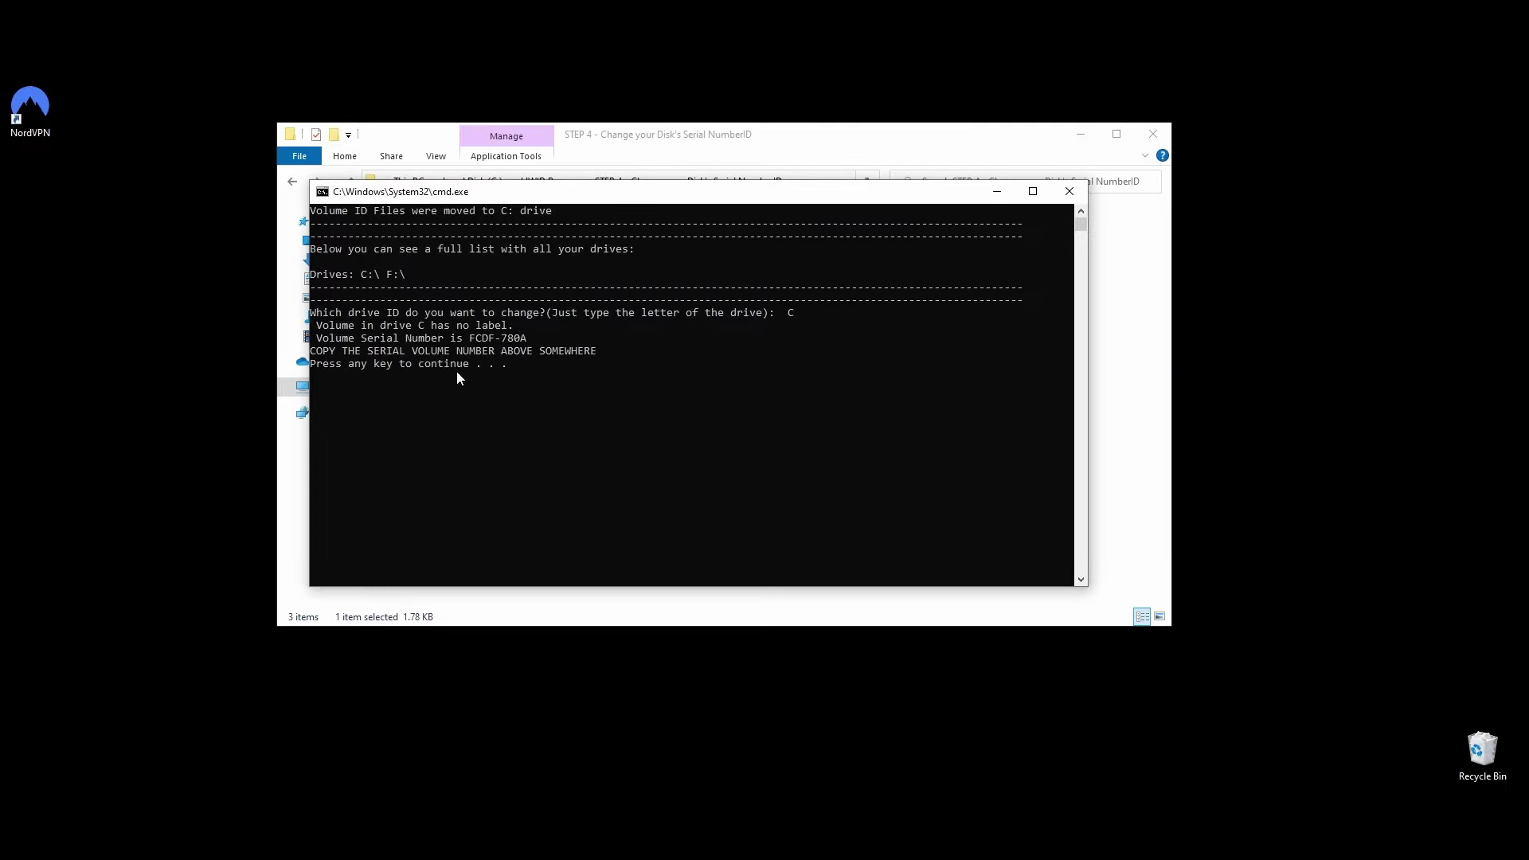
key("Return")
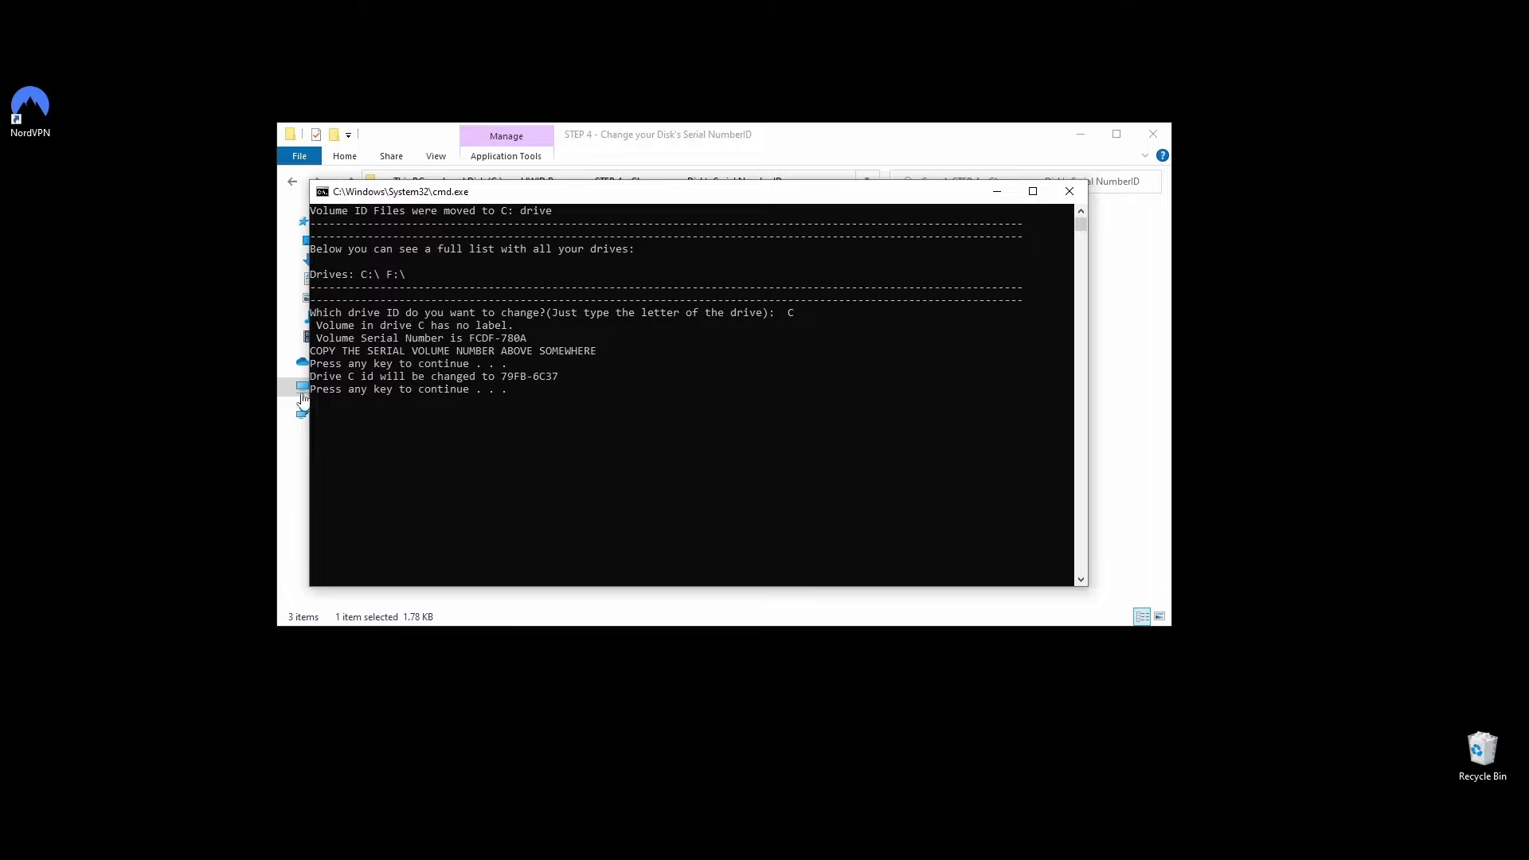
left_click_drag(312, 391, 454, 396)
left_click(548, 392)
key("Return")
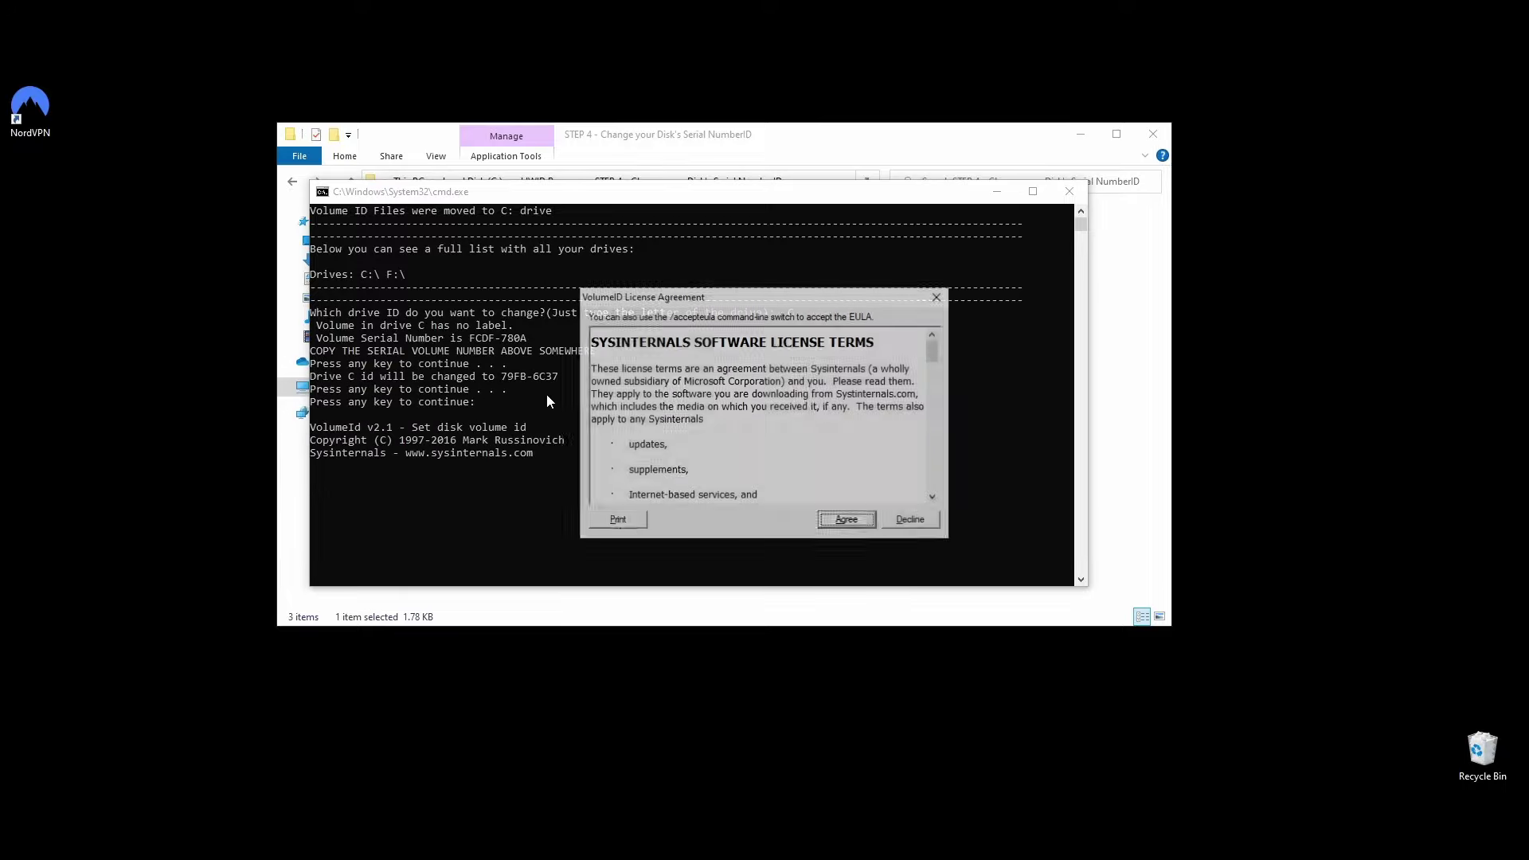
left_click(834, 523)
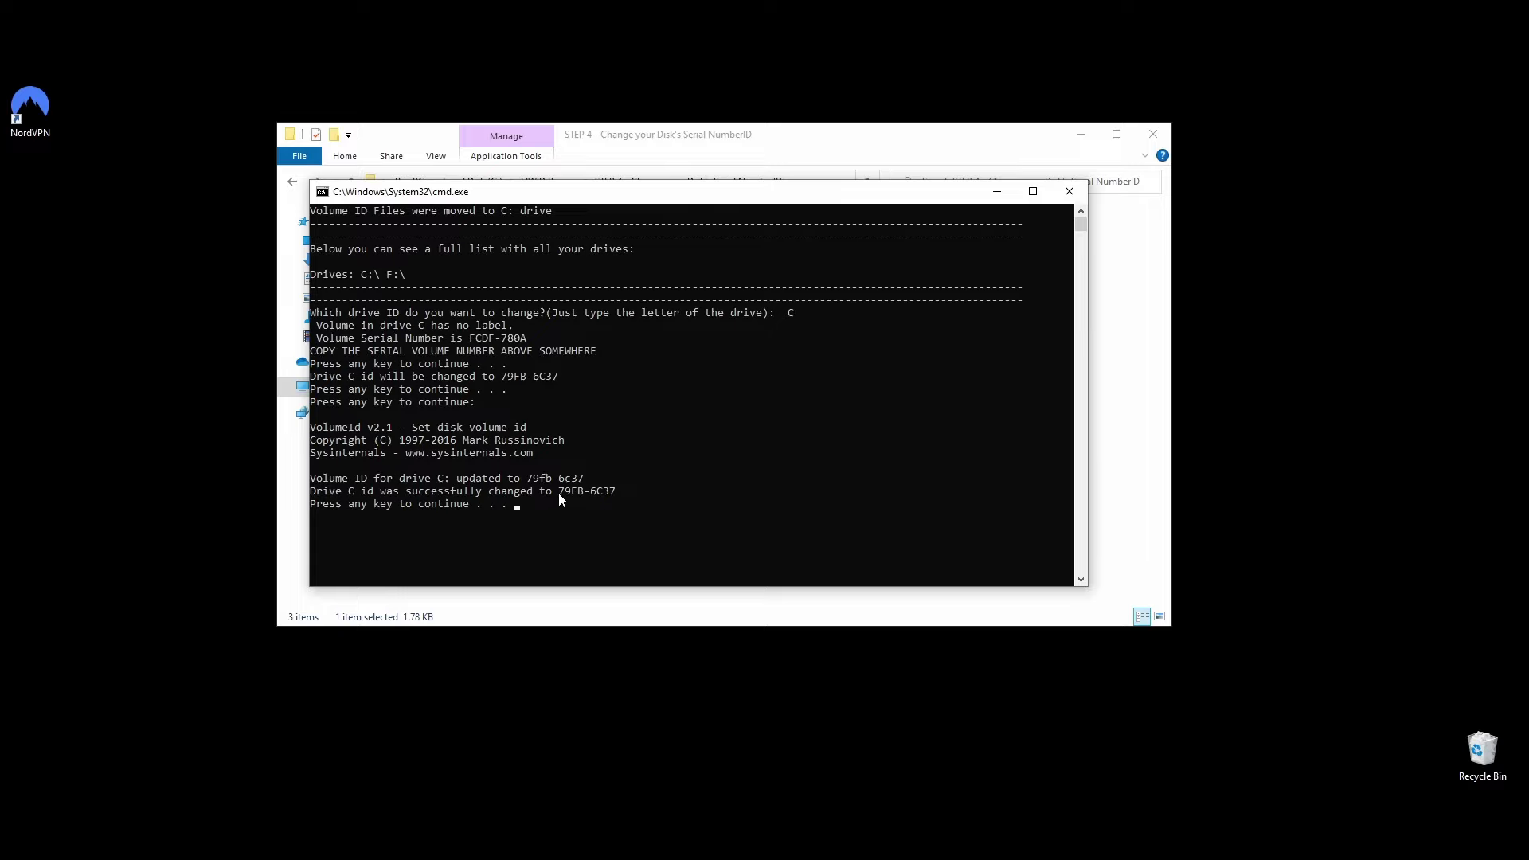
key("Return")
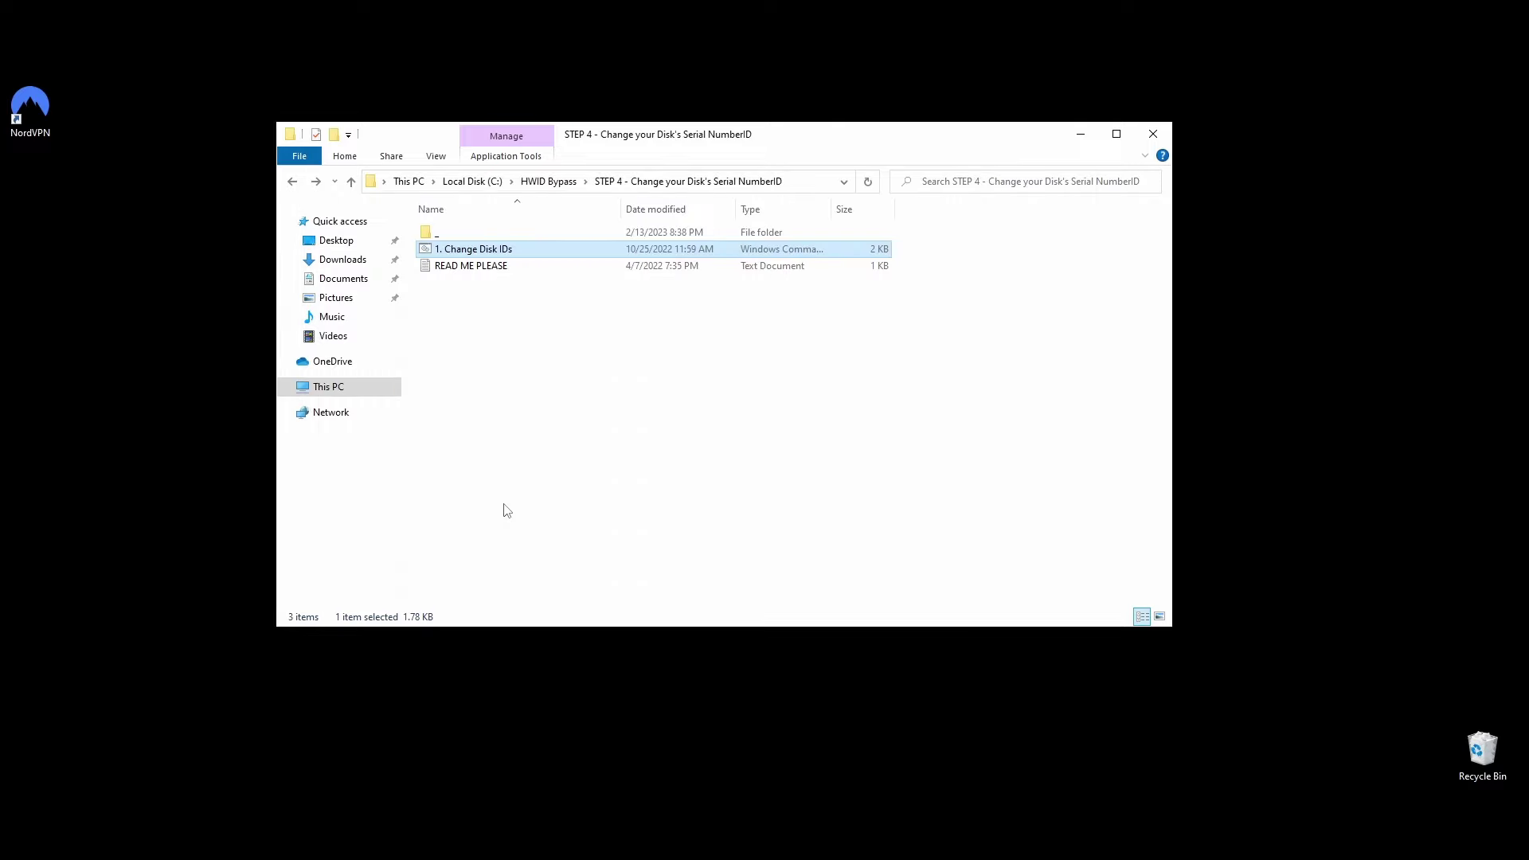
- Go to the STEP 5 folder, run 1. Change ALL HWIDs as administrator, and minimize the folder window
left_click(846, 439)
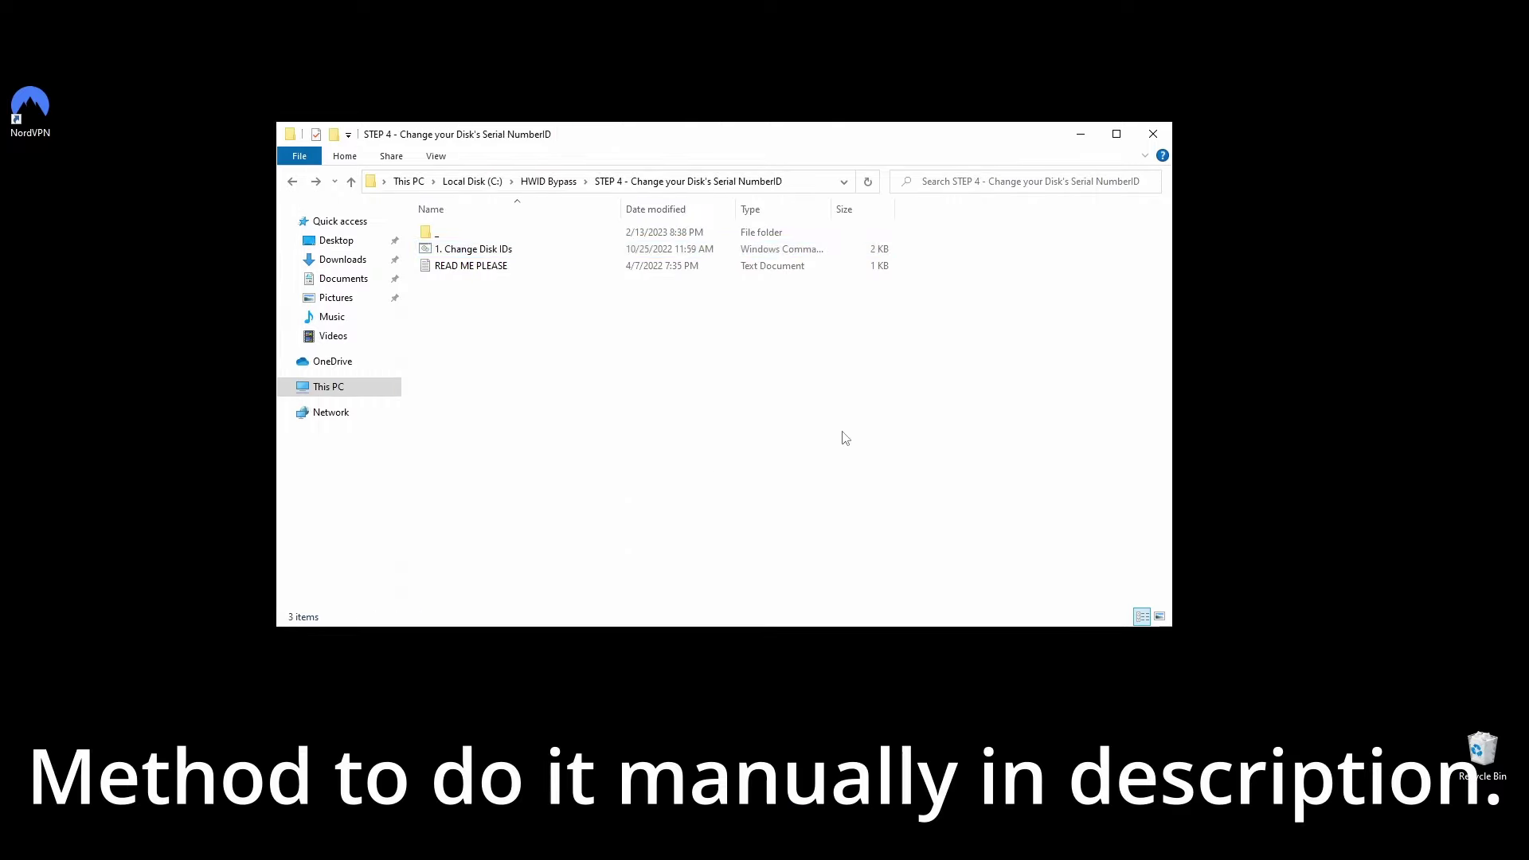
left_click(293, 183)
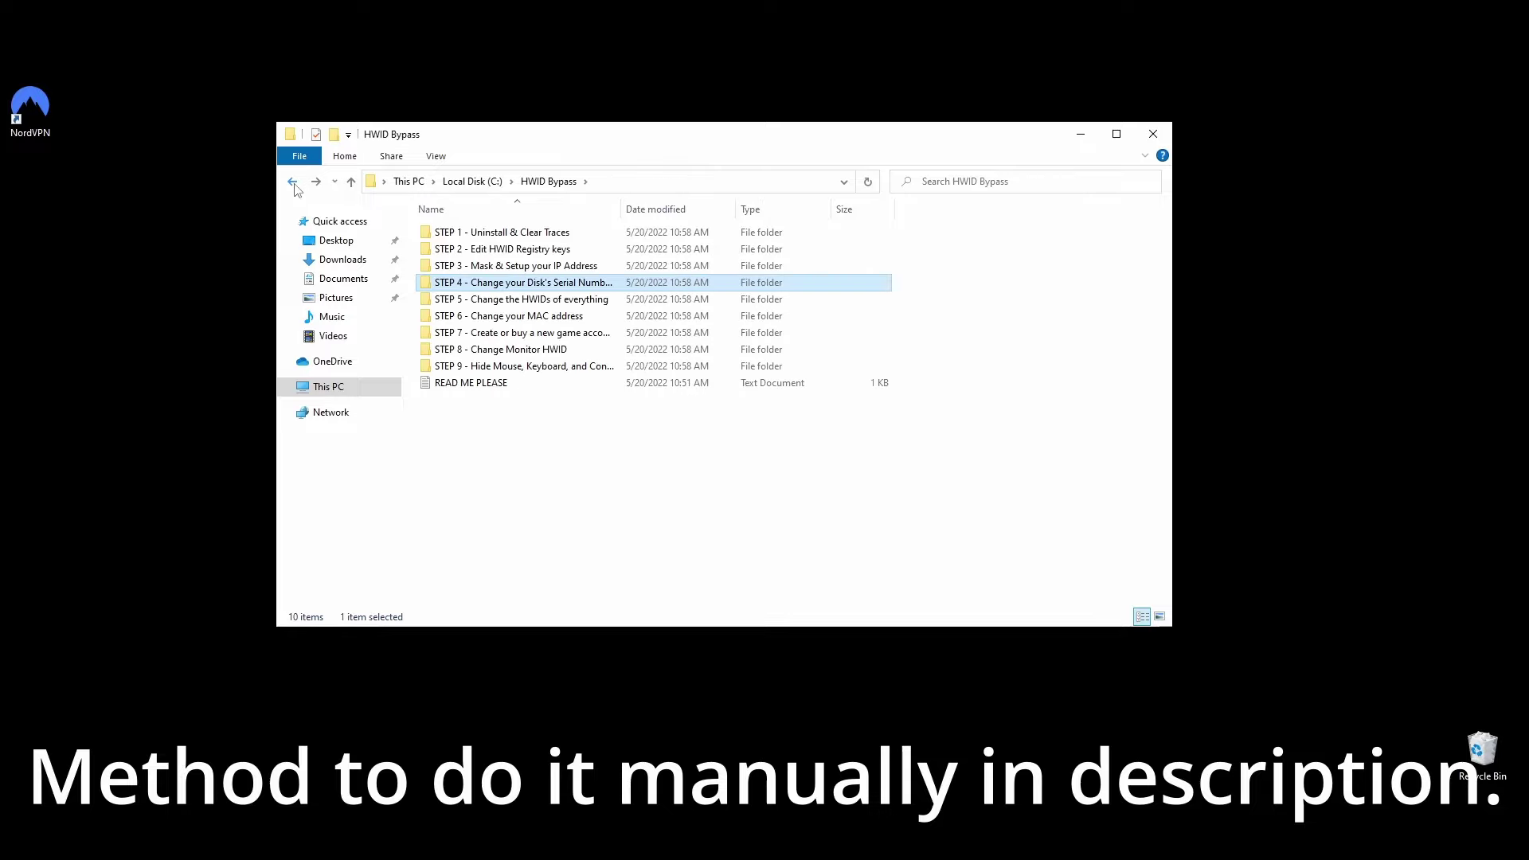
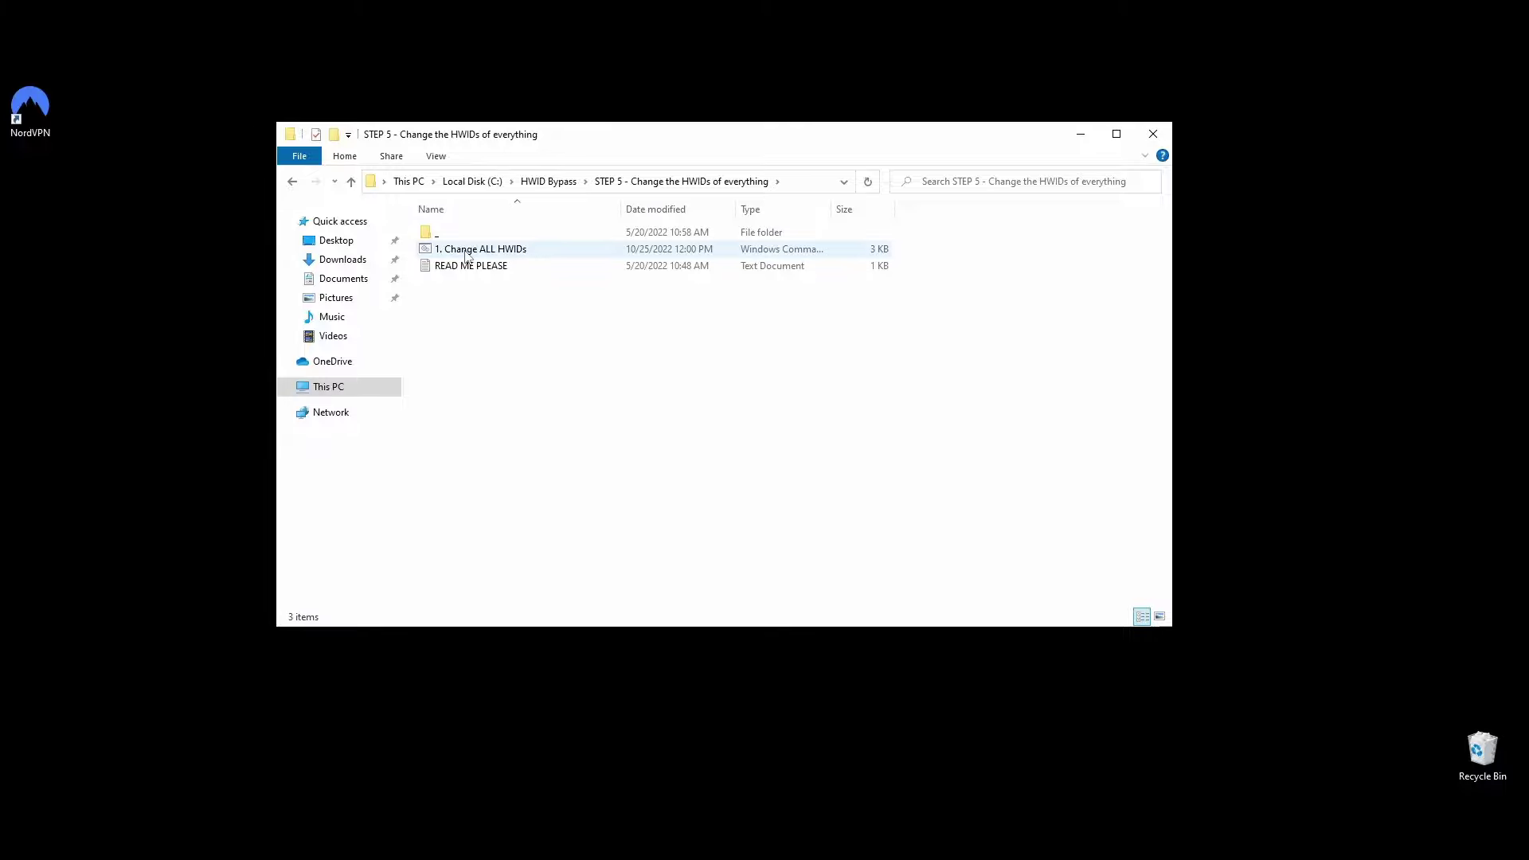
right_click(487, 251)
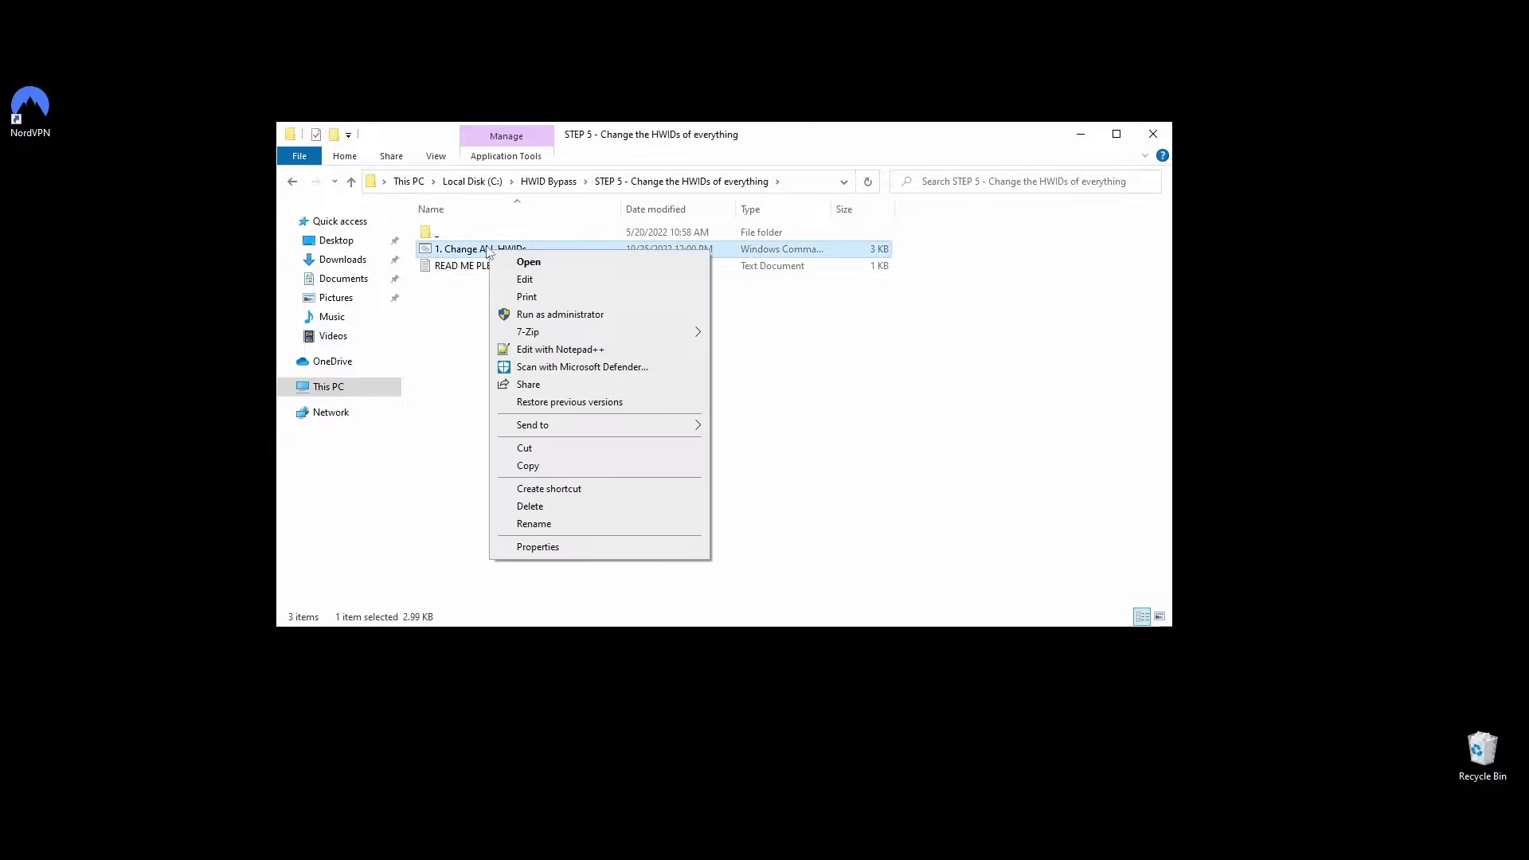
left_click(550, 314)
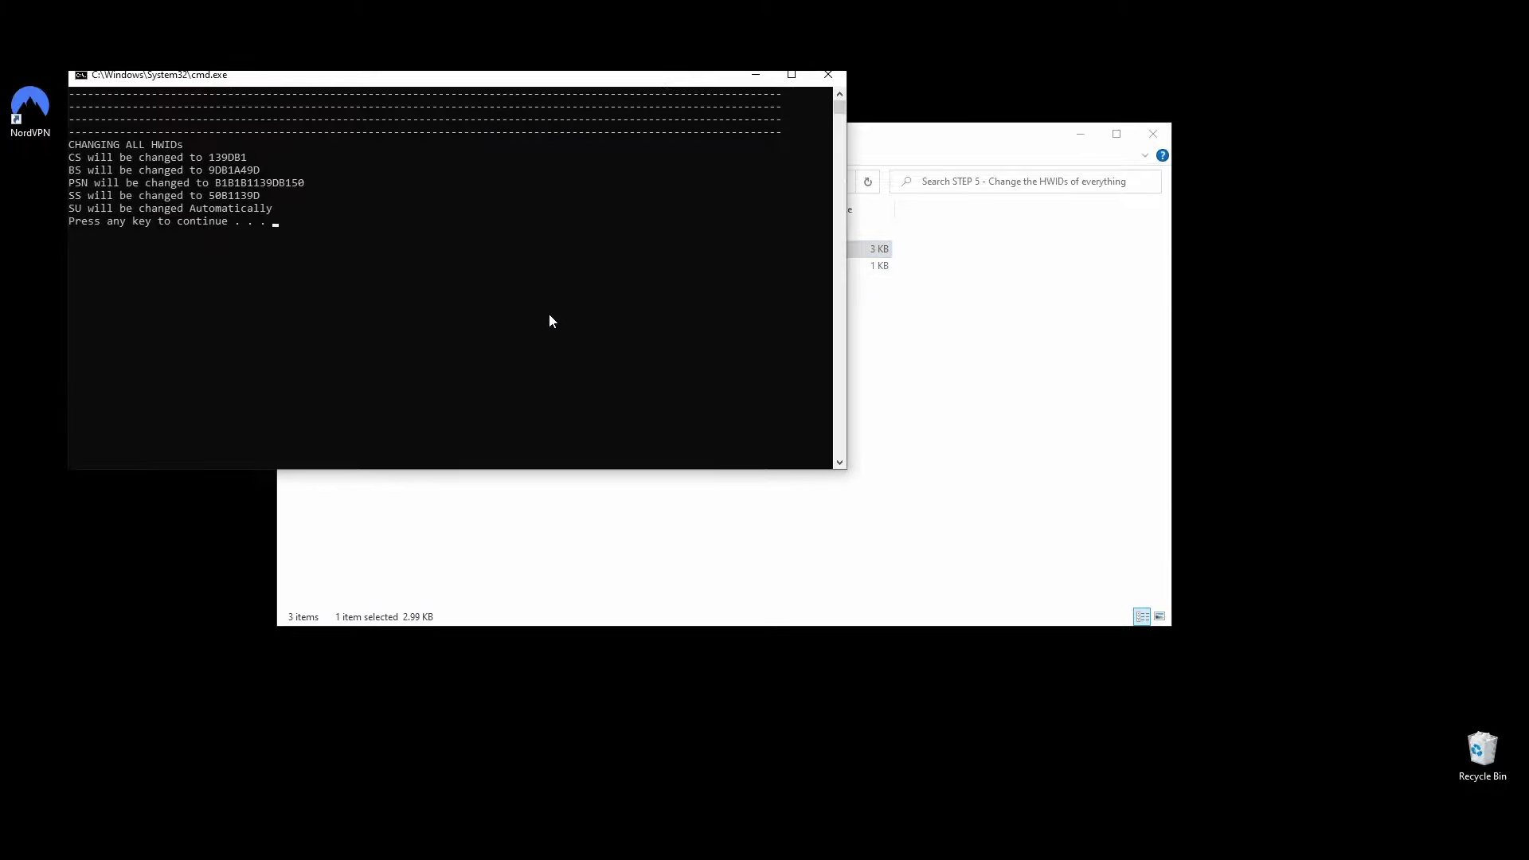
left_click_drag(450, 85, 723, 168)
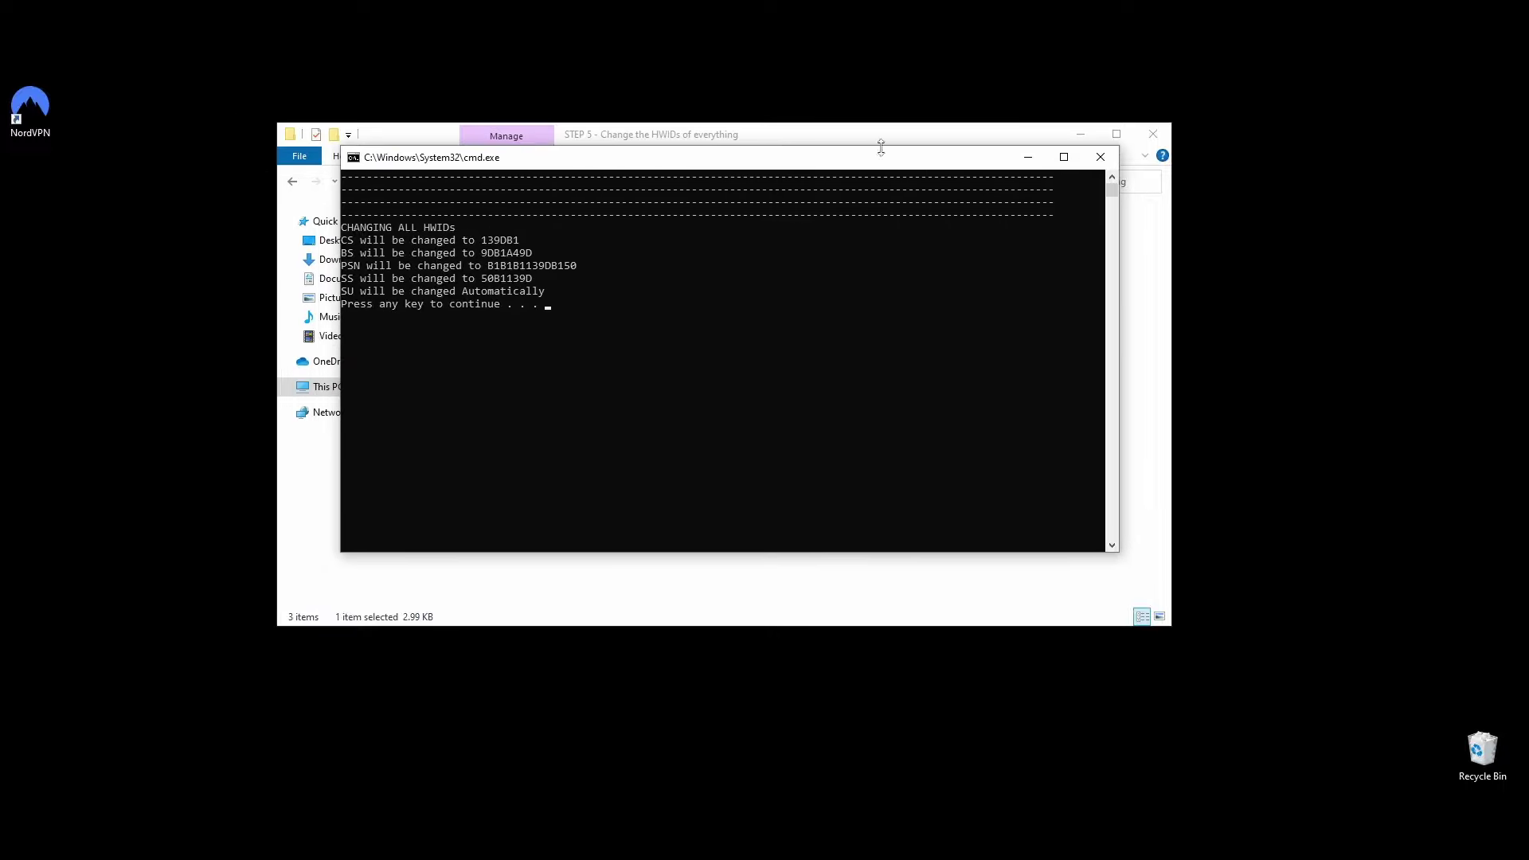
left_click(1075, 129)
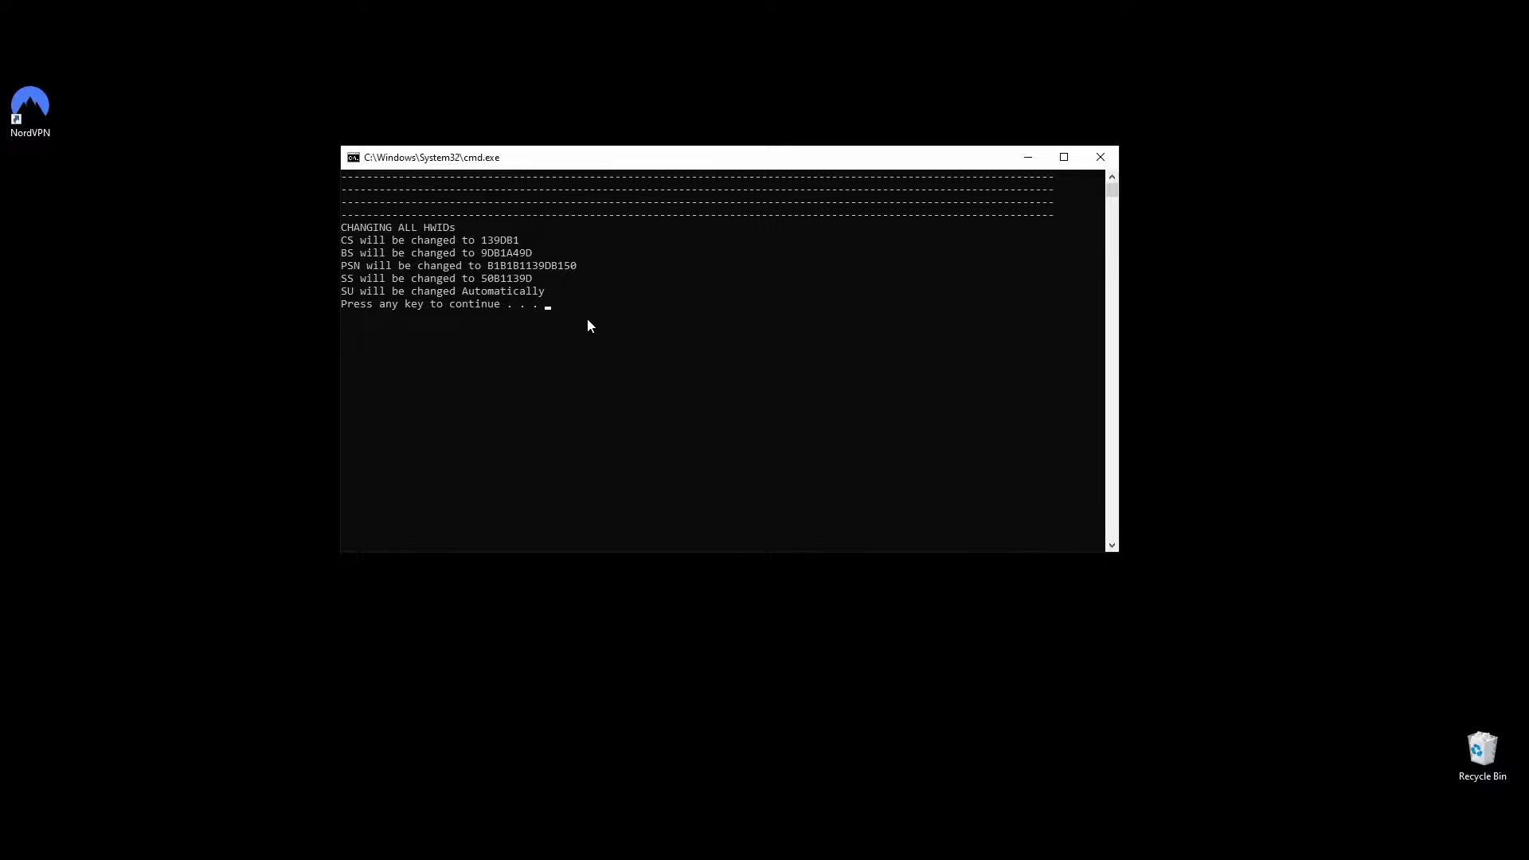
- Apply the proposed changes to all HWIDs and end the script
key("Return")
key("Return")
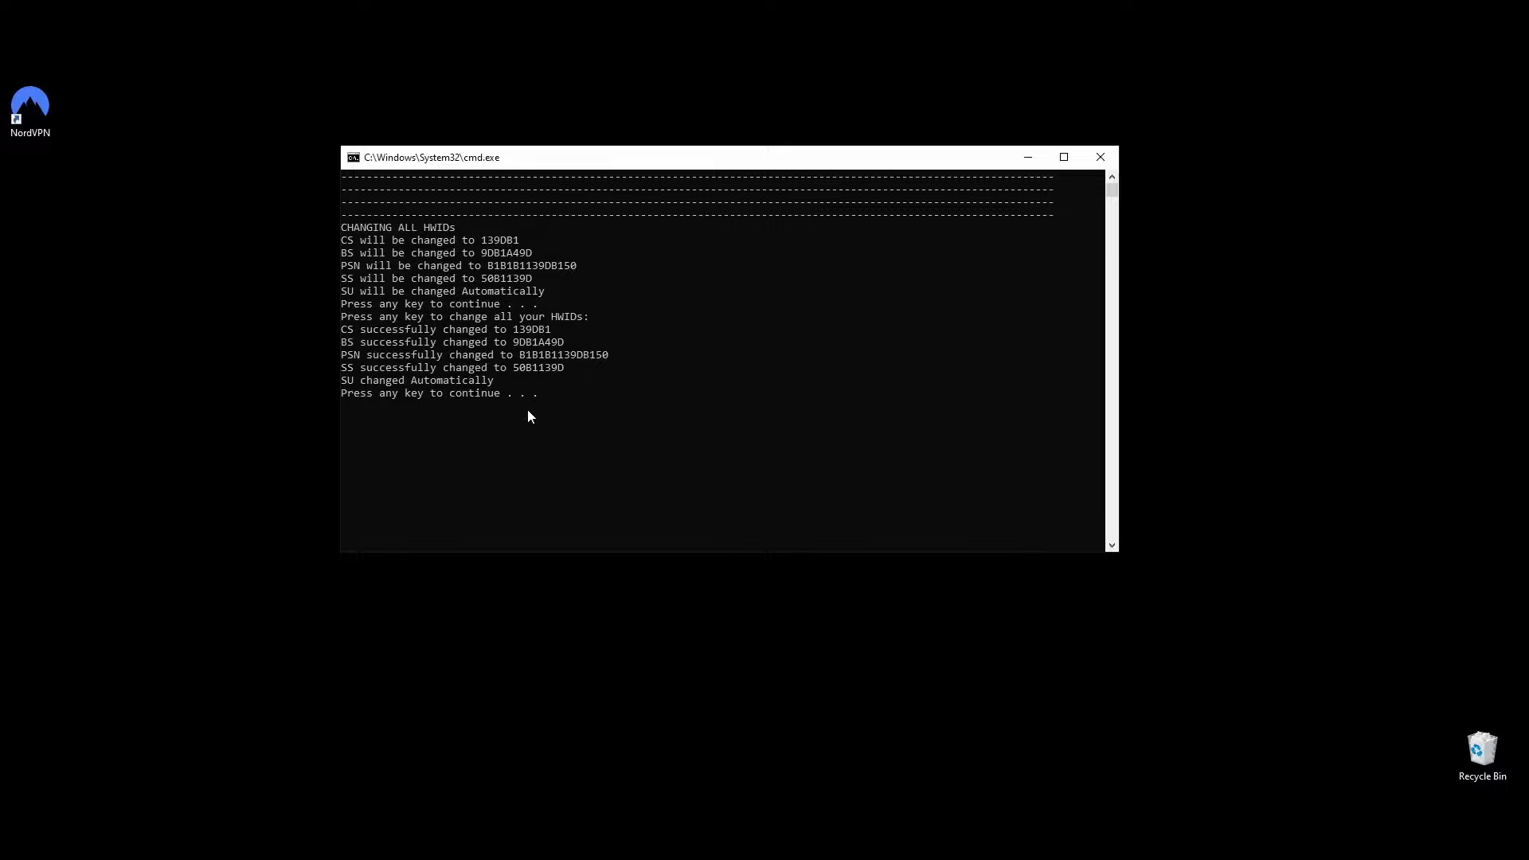
key("Return")
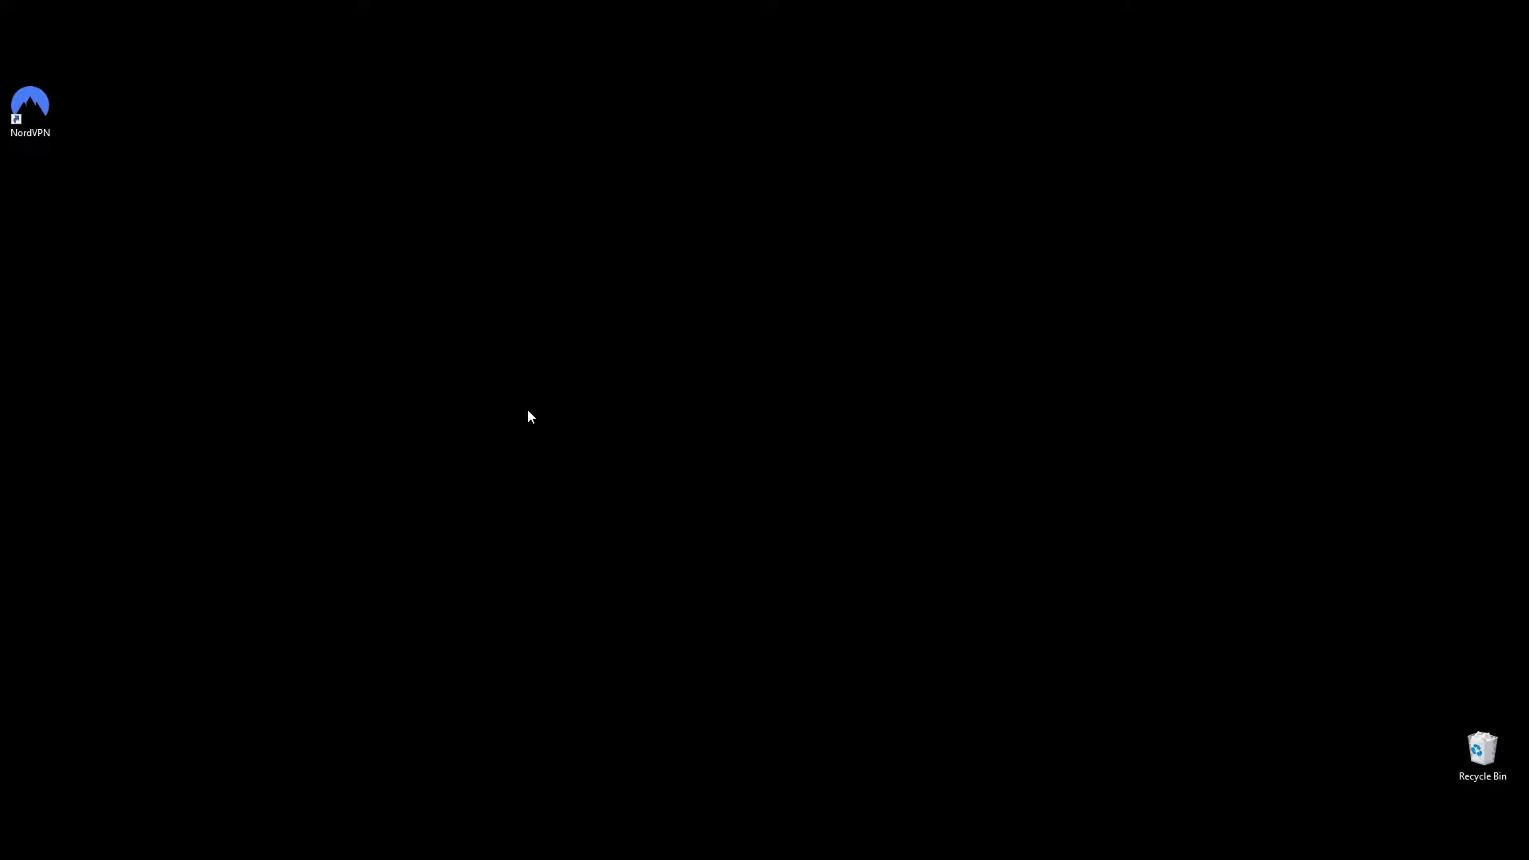
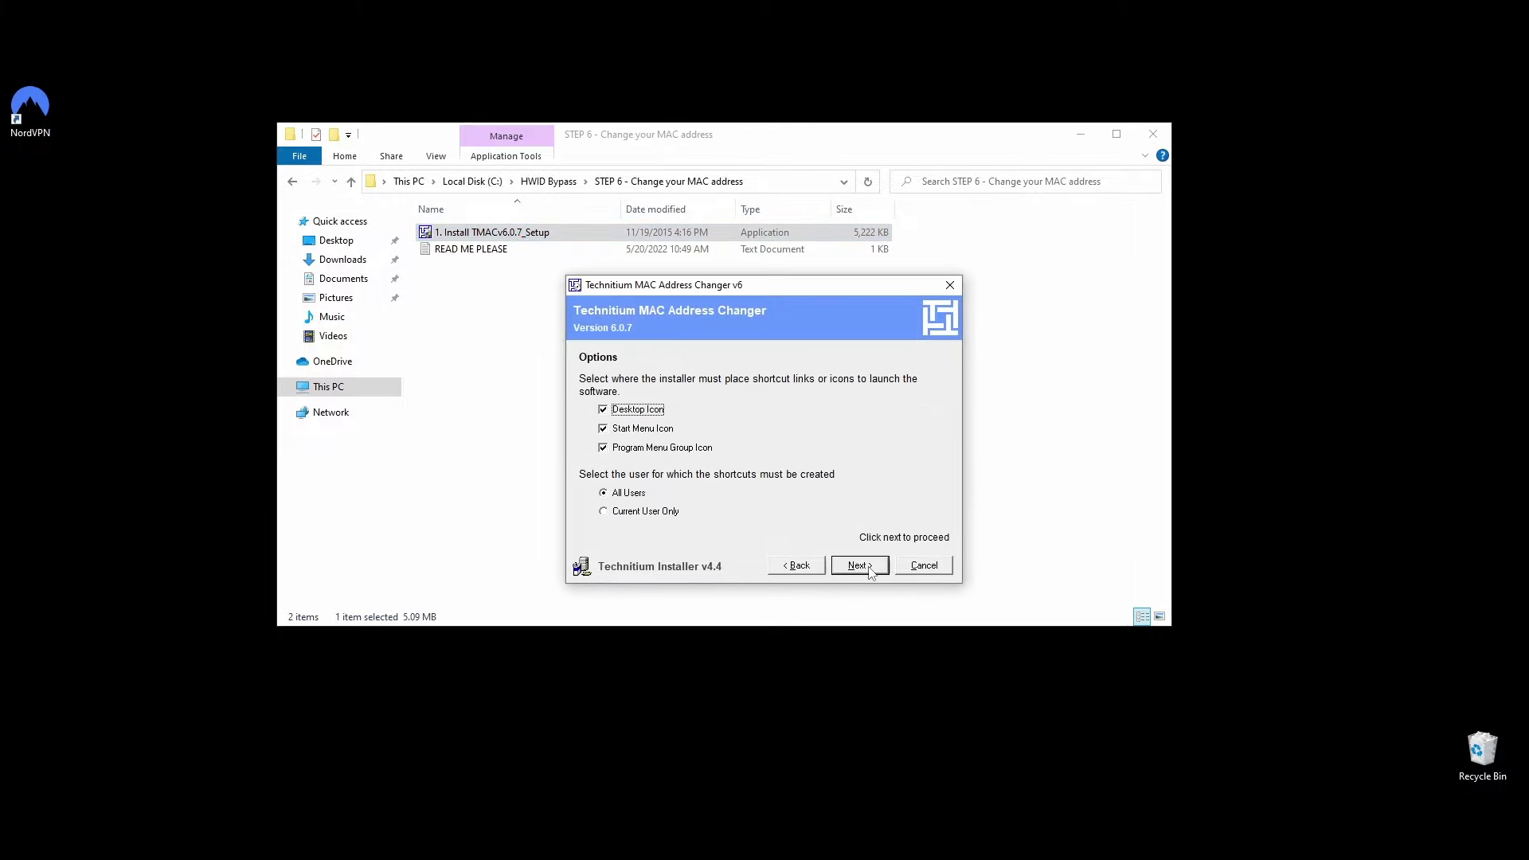
- Install Technitium MAC Address Changer with desktop, Start menu and program group icons for all users, and launch TMAC v6
left_click(859, 564)
double_click(31, 187)
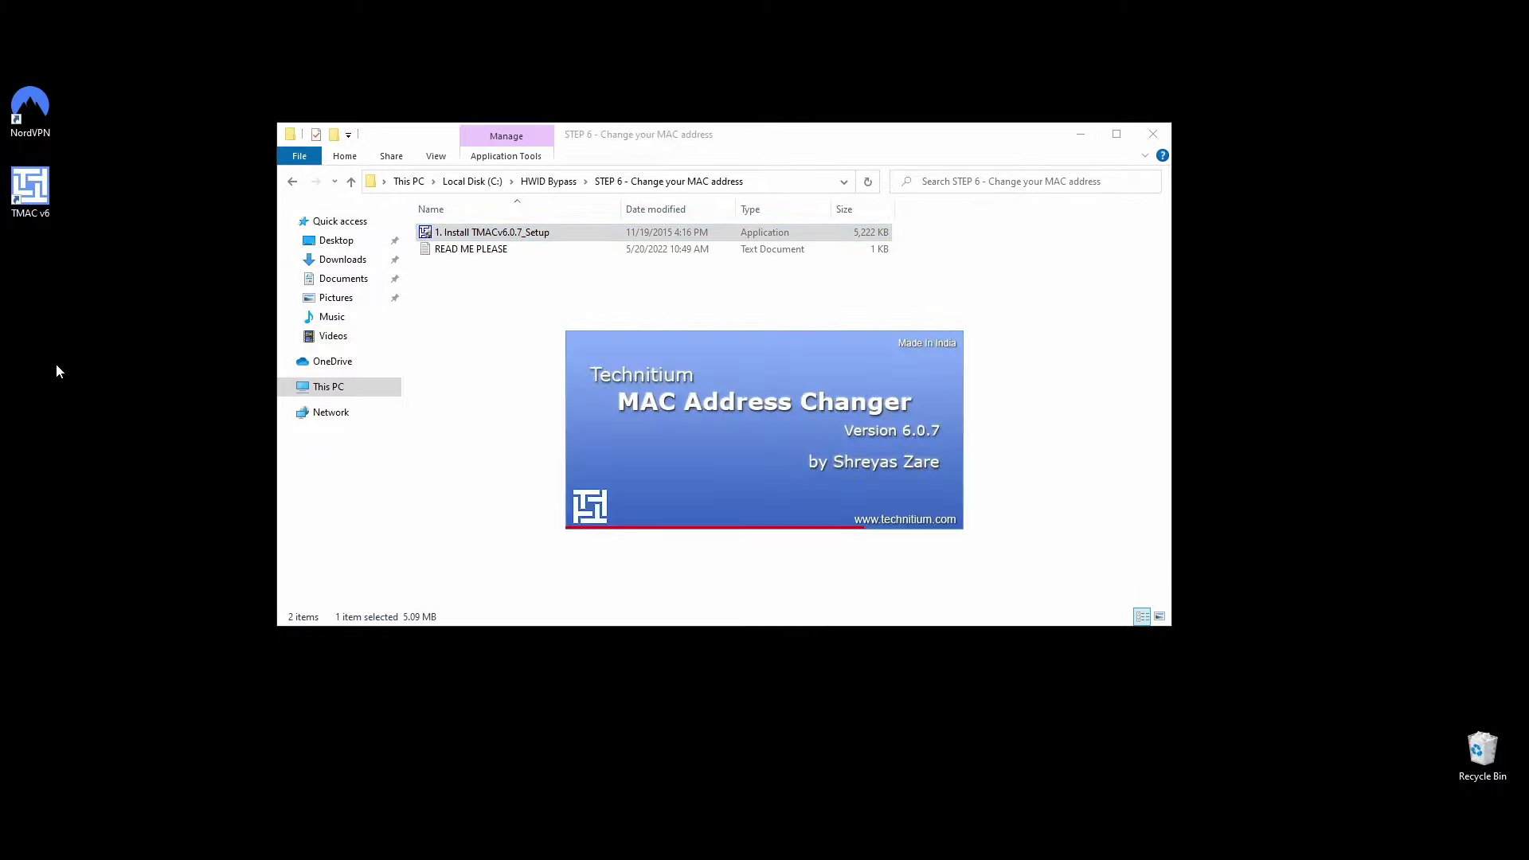
left_click(873, 488)
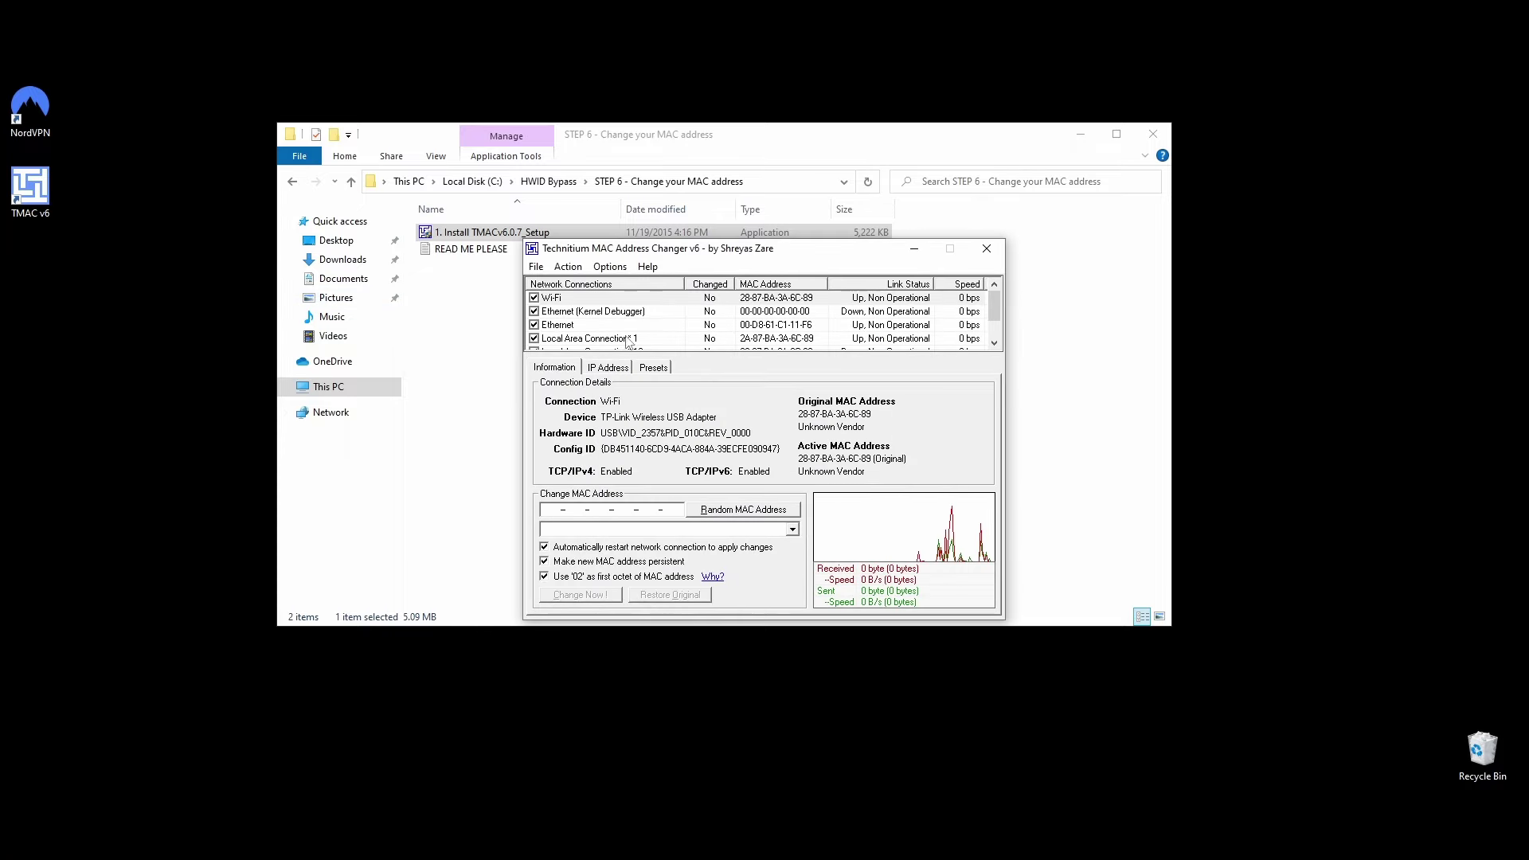
- Generate a random MAC address for the Ethernet connection and apply it
left_click(595, 329)
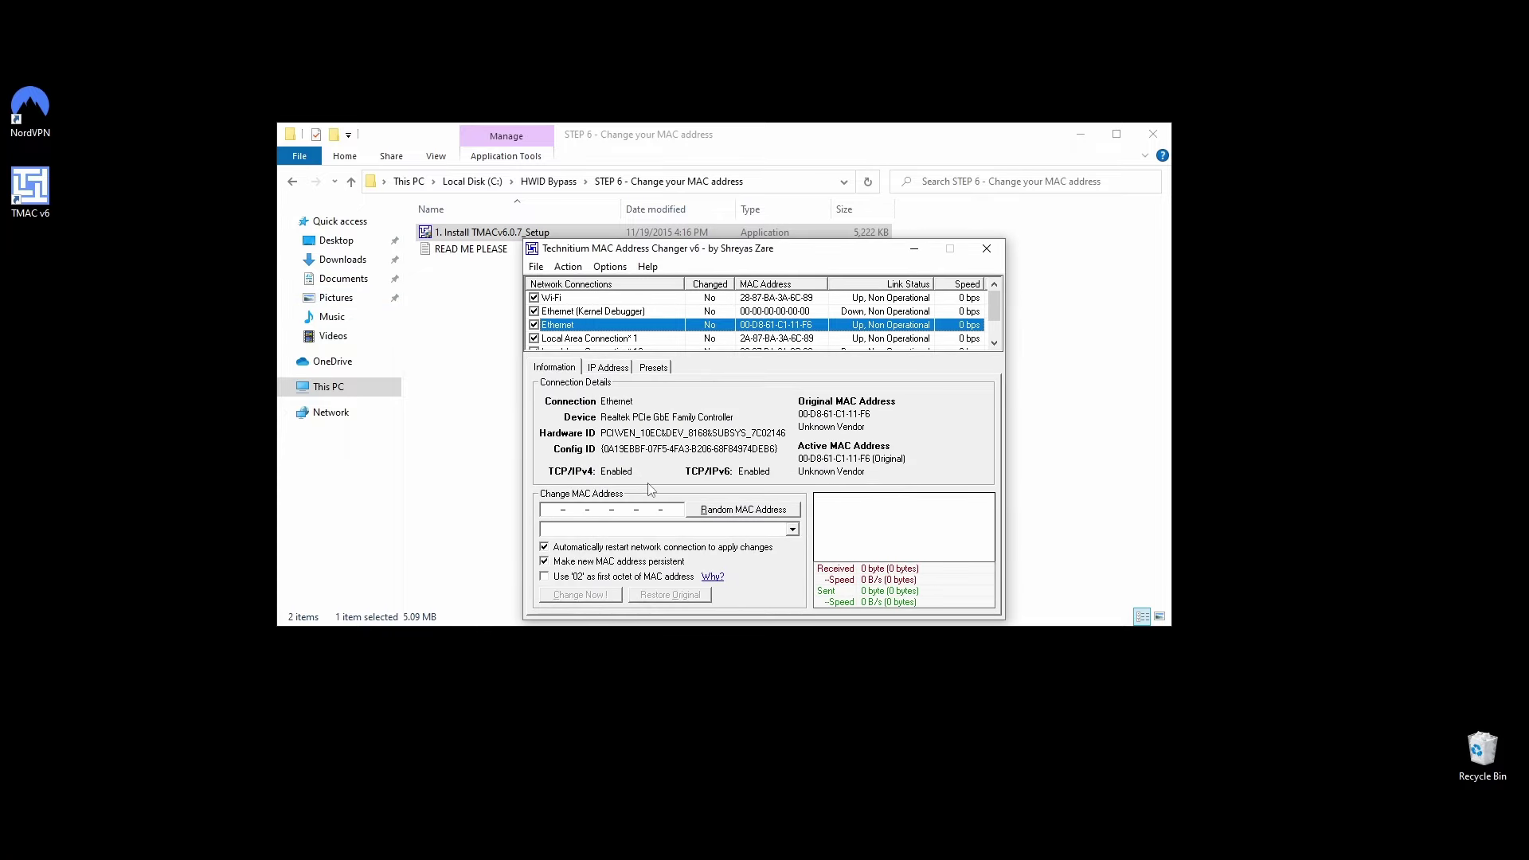
left_click(691, 511)
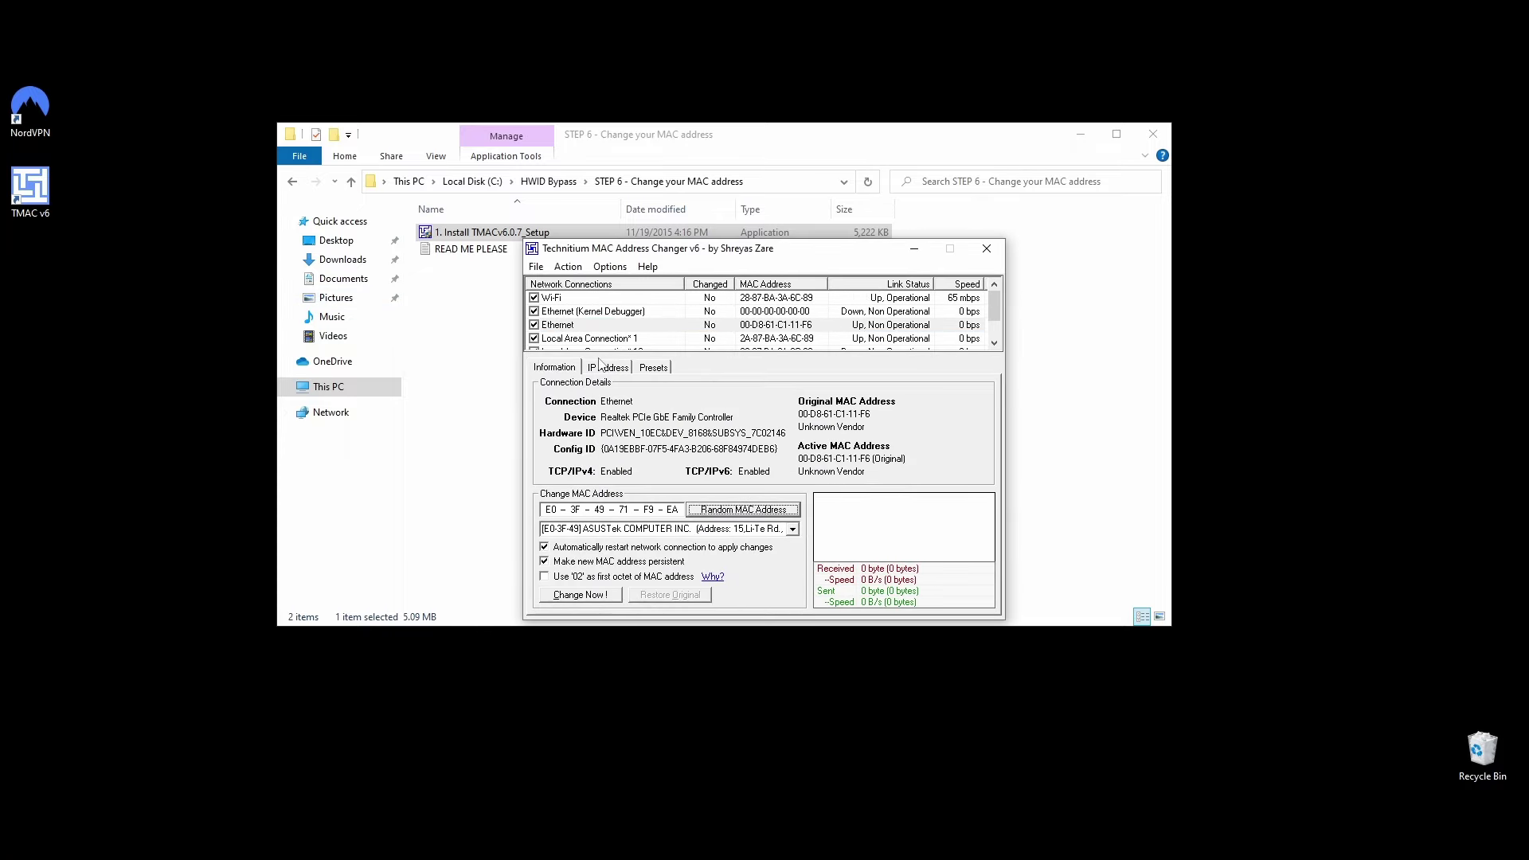
left_click(609, 596)
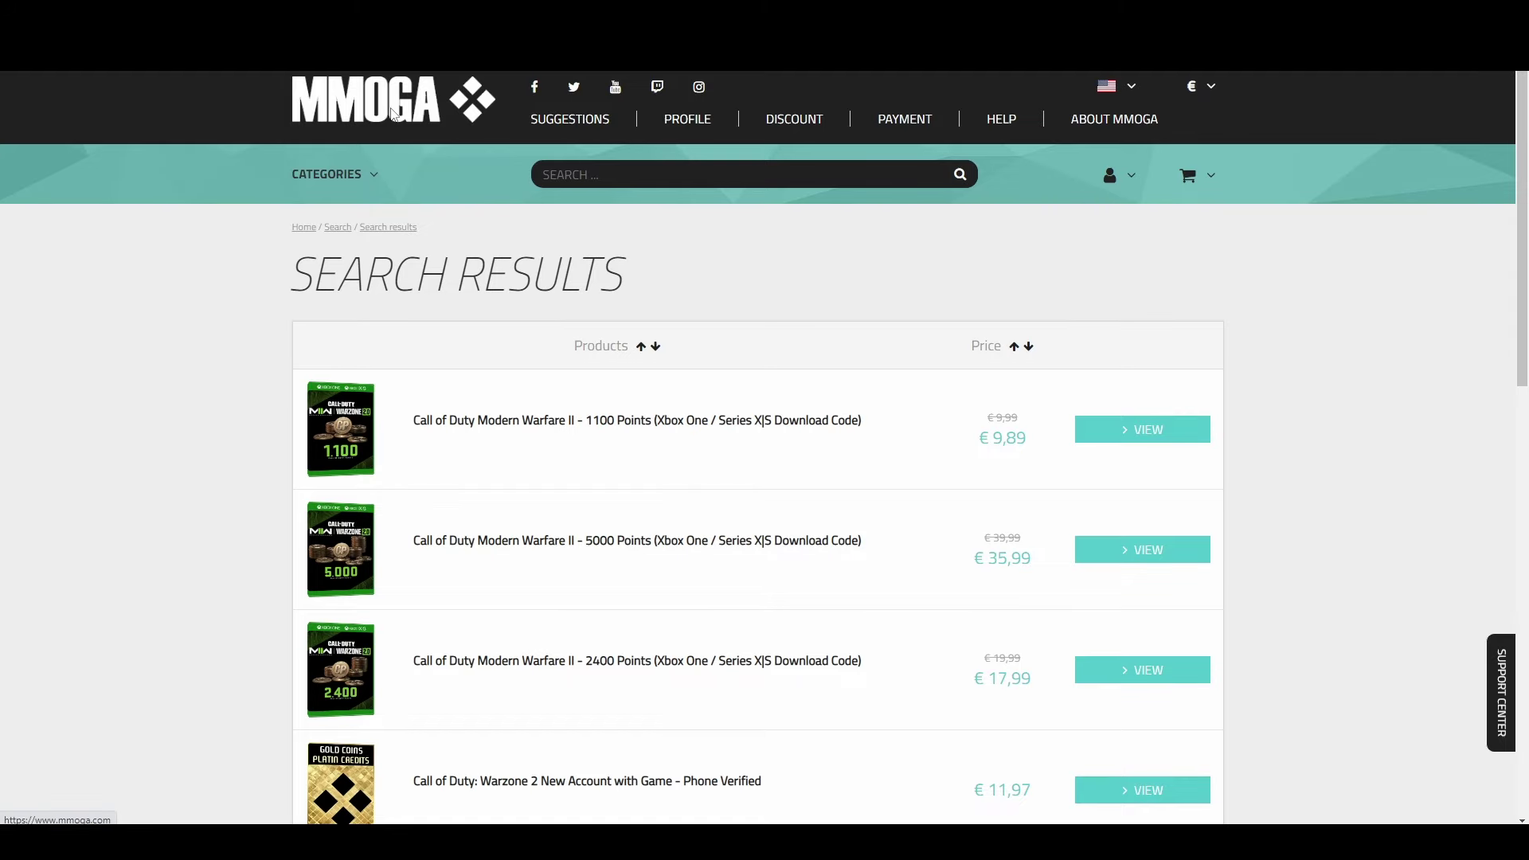
- Visit the MMOGA home page, and open the MMOGAH shop to look through its offers and game list
left_click(392, 114)
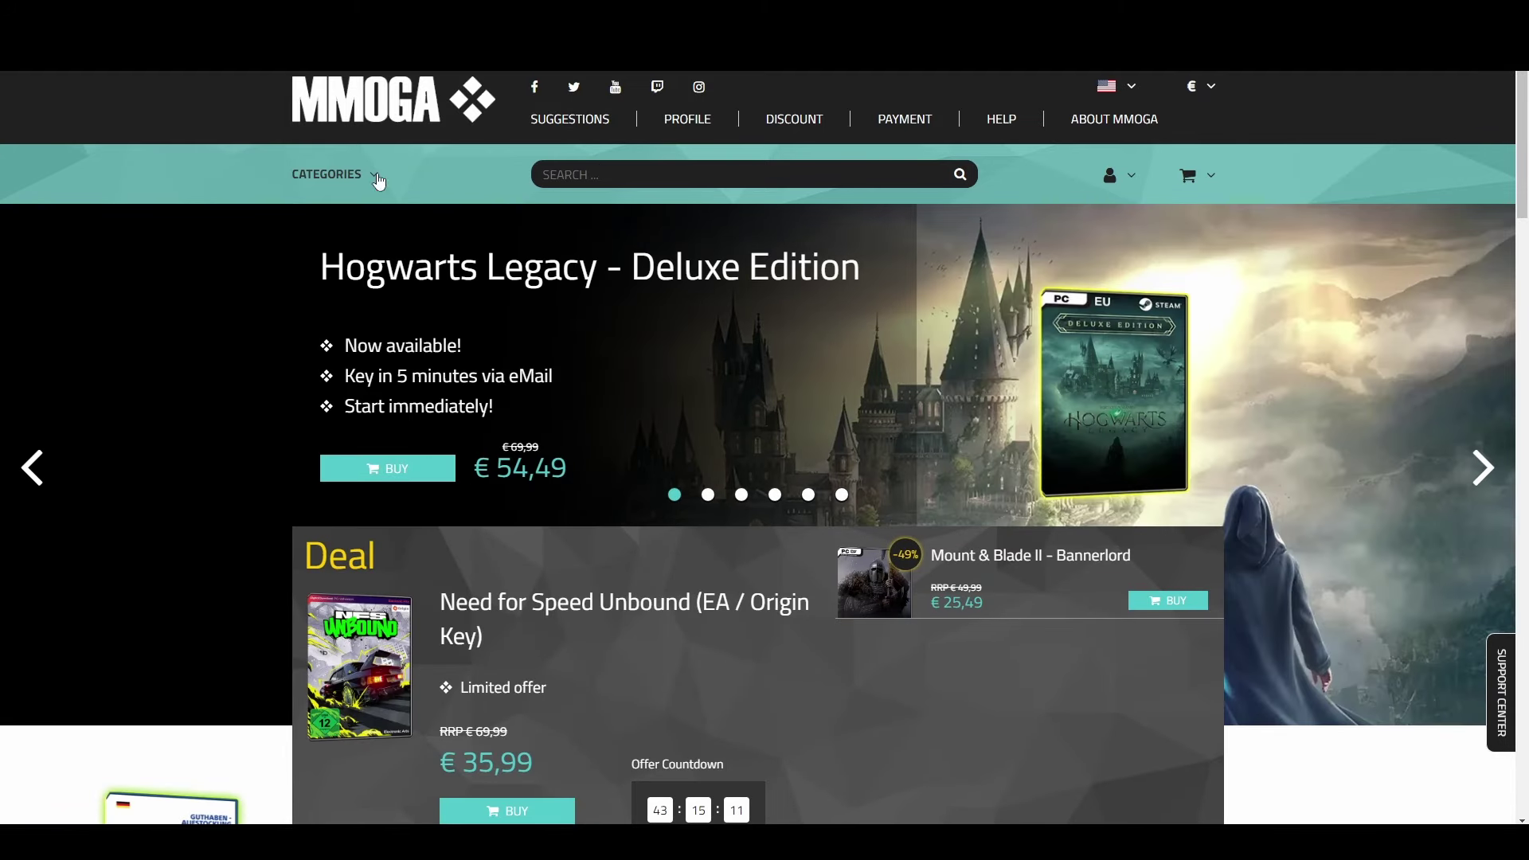
mouse_move(334, 174)
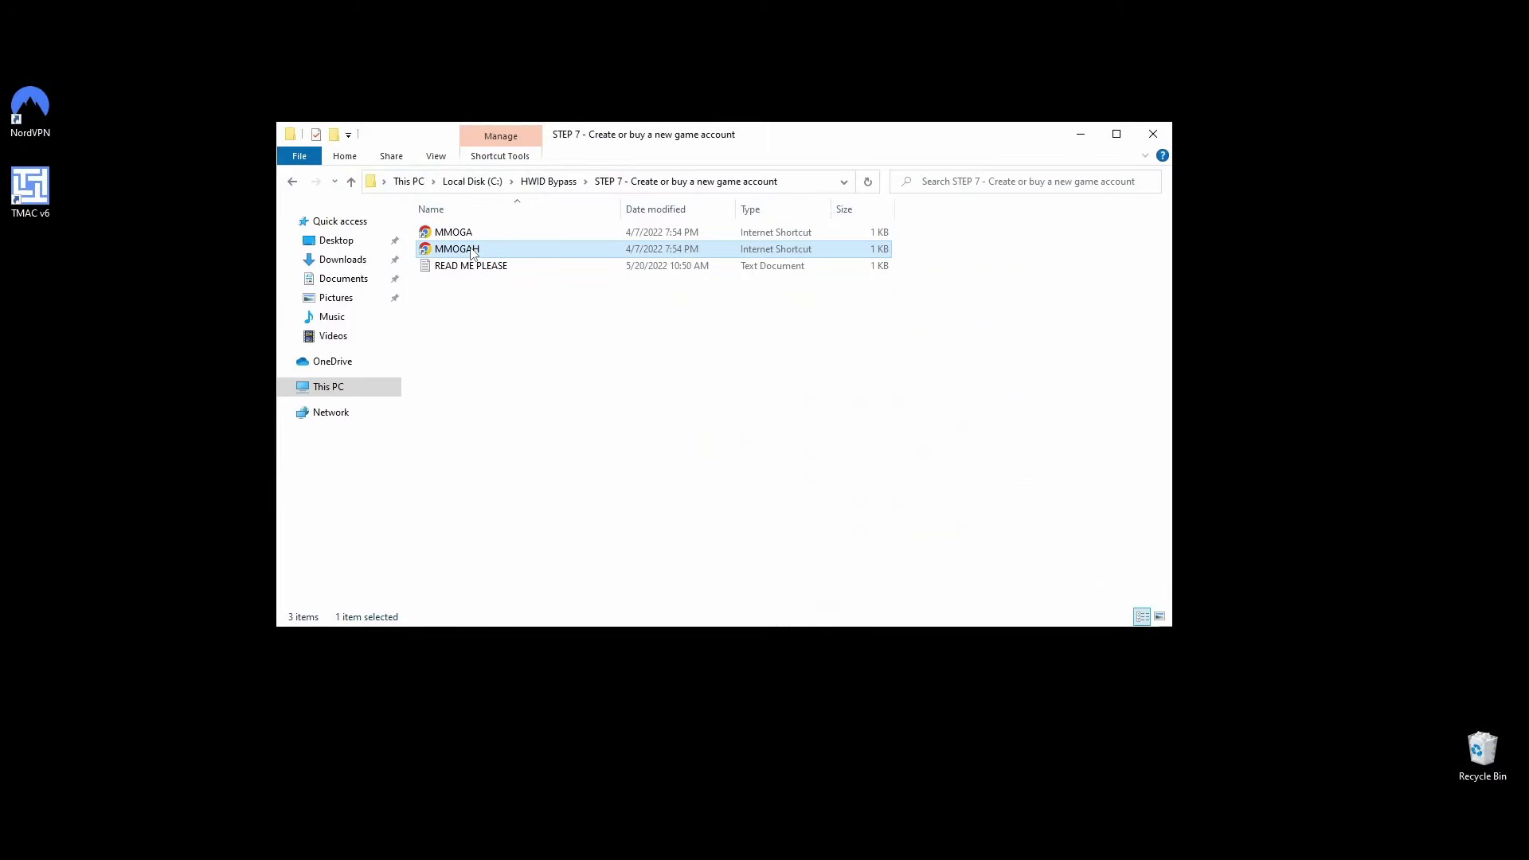
double_click(478, 249)
scroll(868, 417, "down", 6)
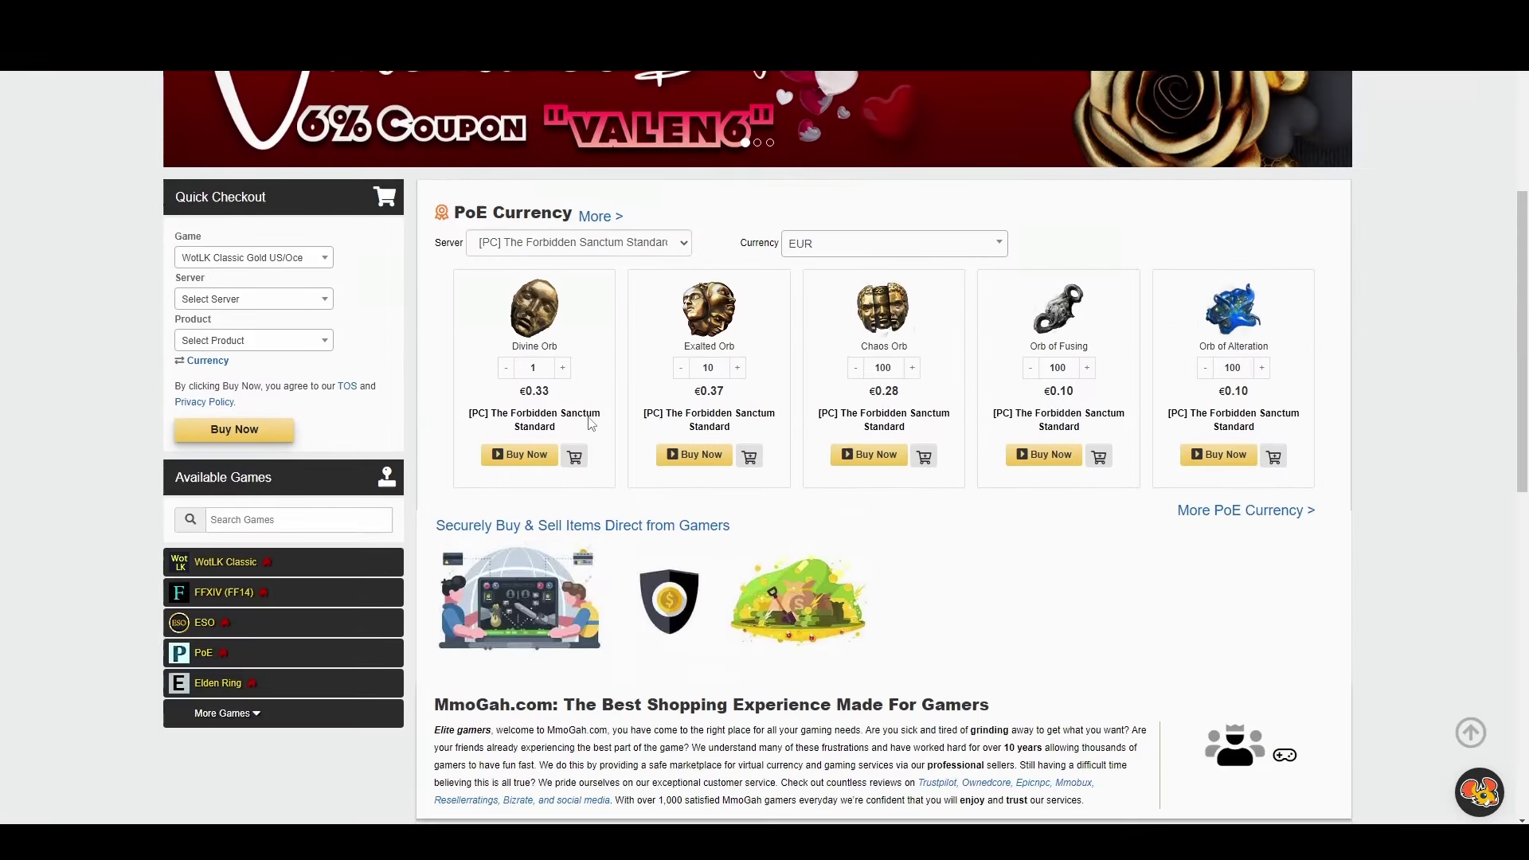
scroll(868, 417, "up", 8)
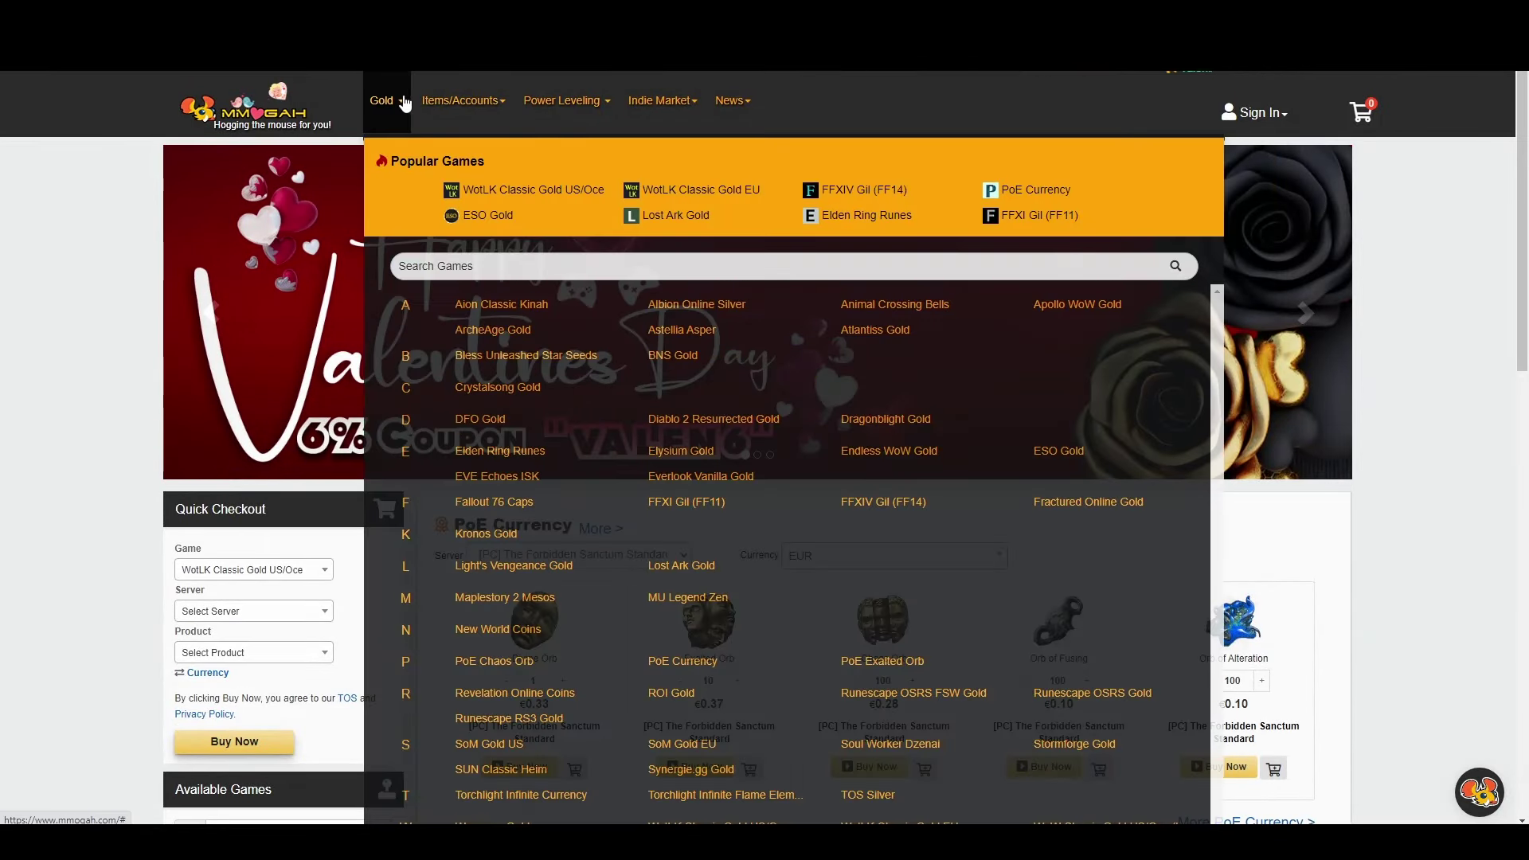
mouse_move(526, 103)
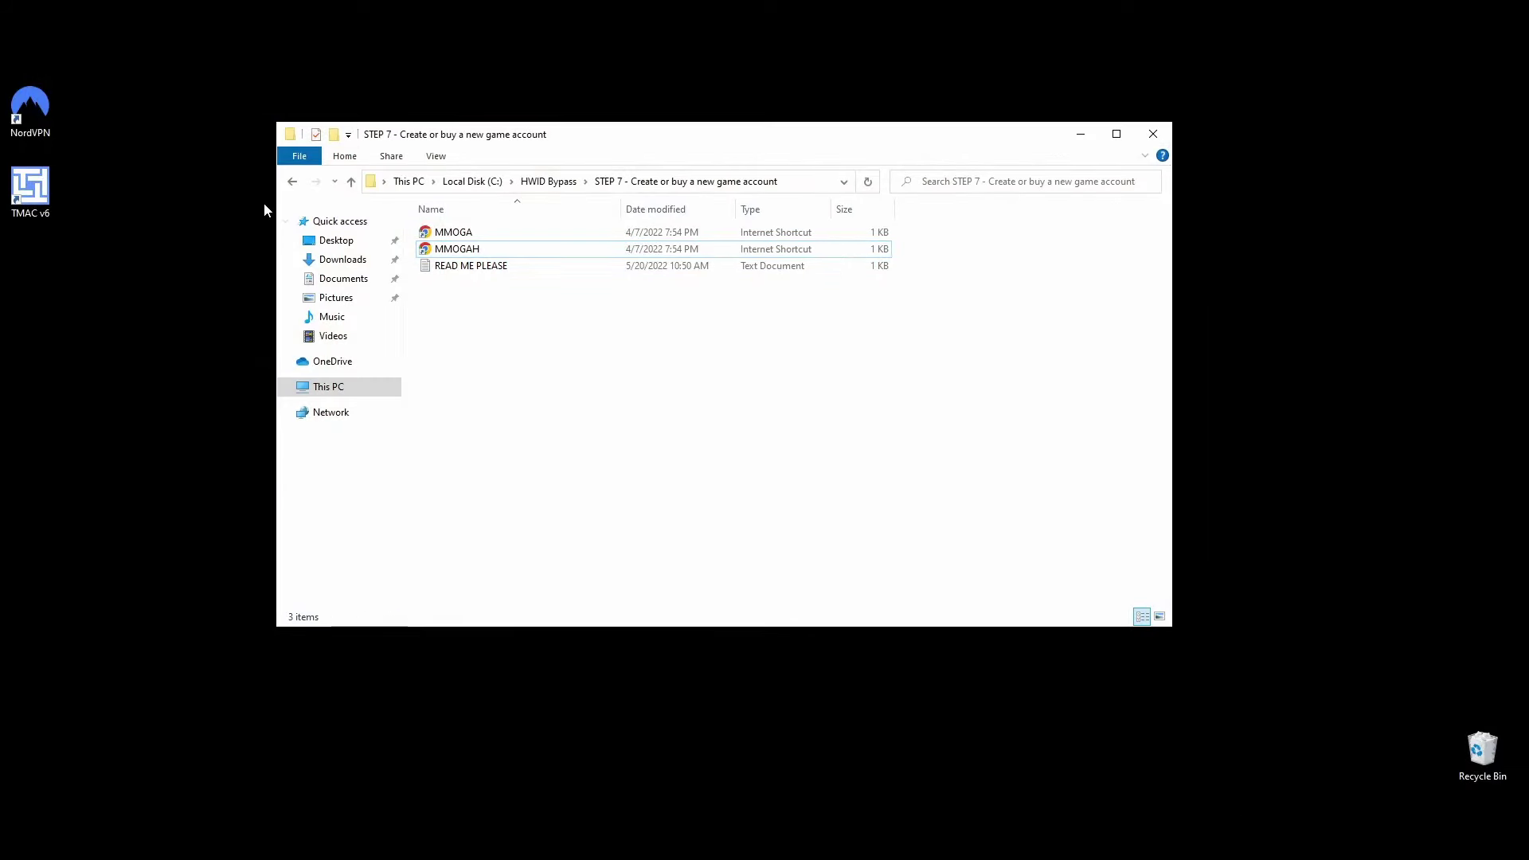
- Go to the STEP 8 - Change Monitor HWID folder and run CRU as administrator
left_click(293, 182)
left_click(617, 559)
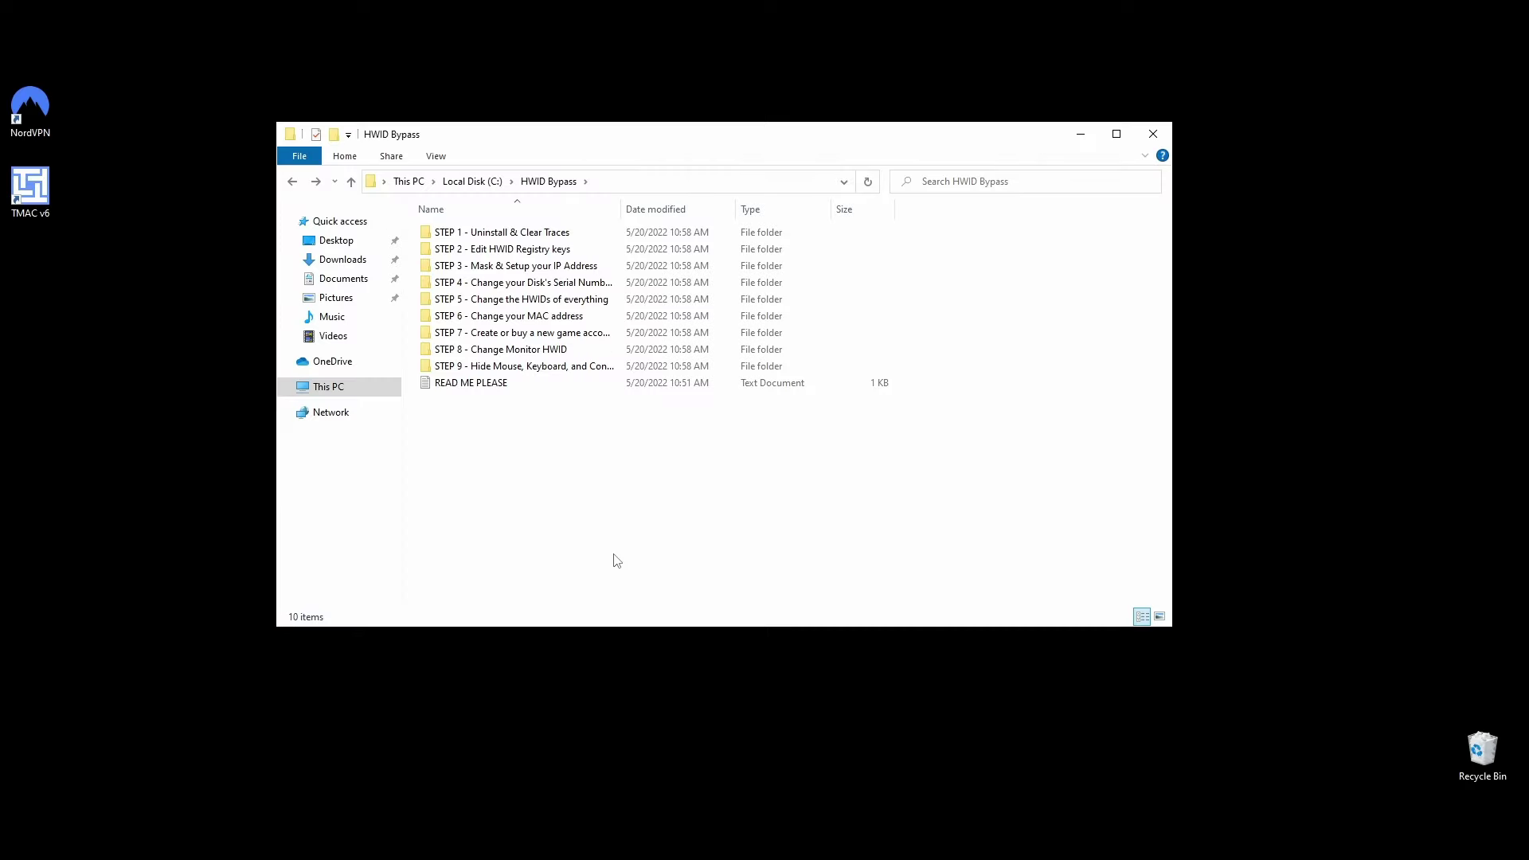
double_click(511, 351)
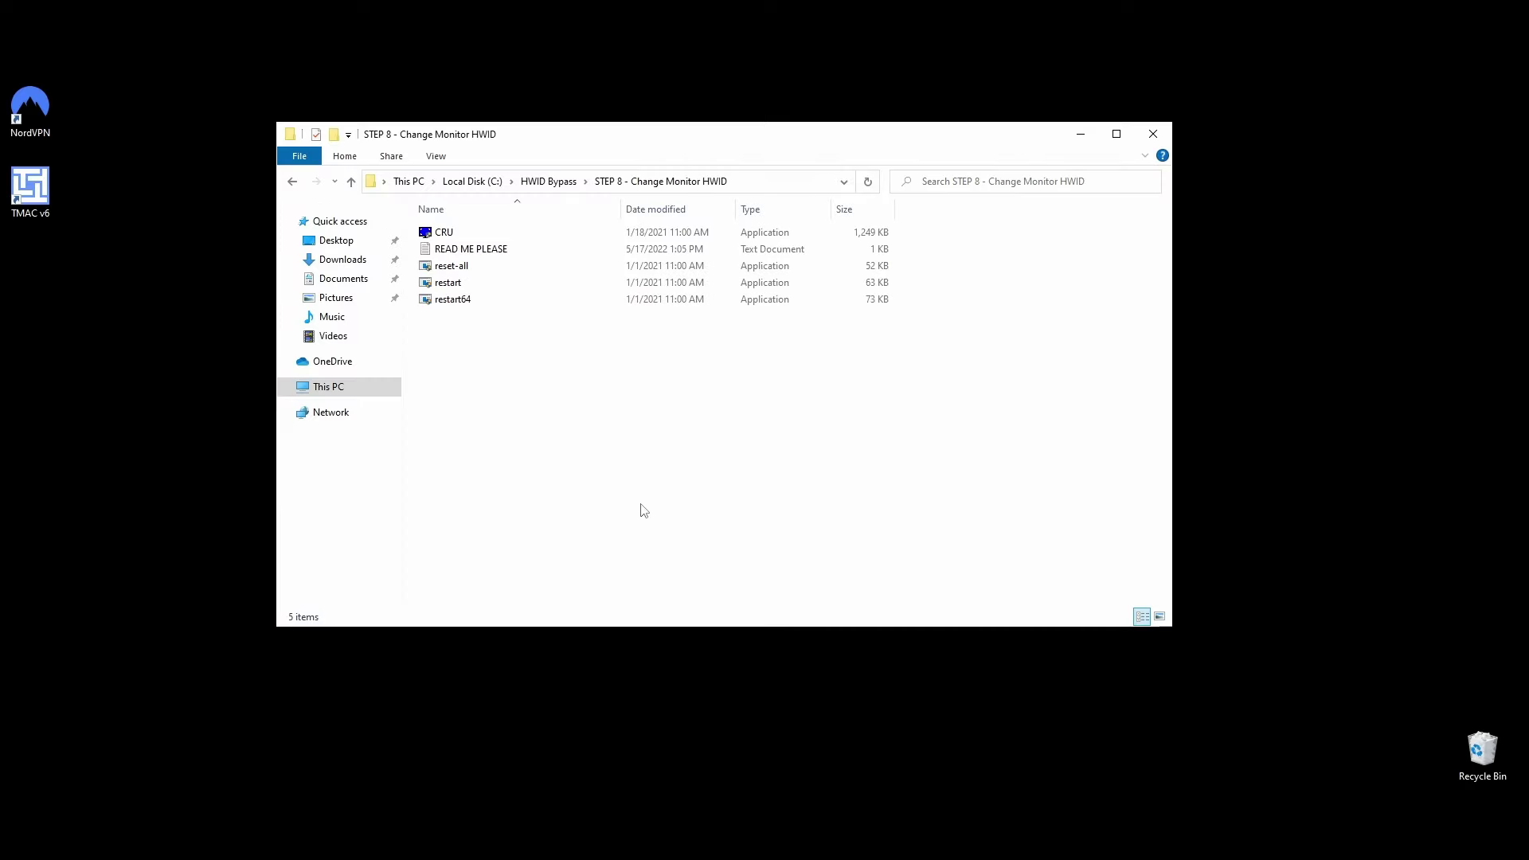
right_click(448, 238)
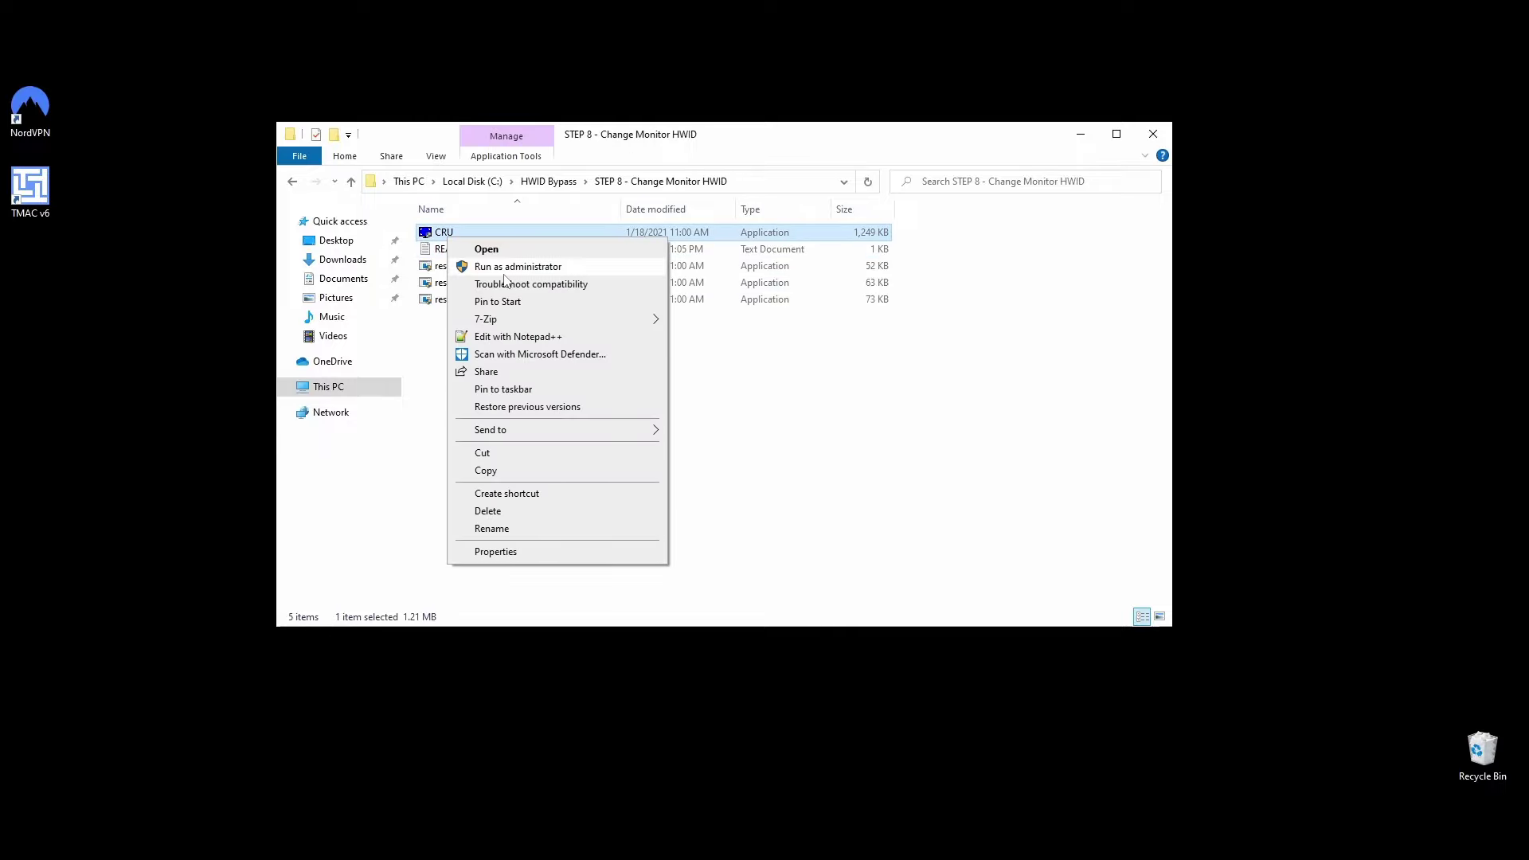
left_click(506, 267)
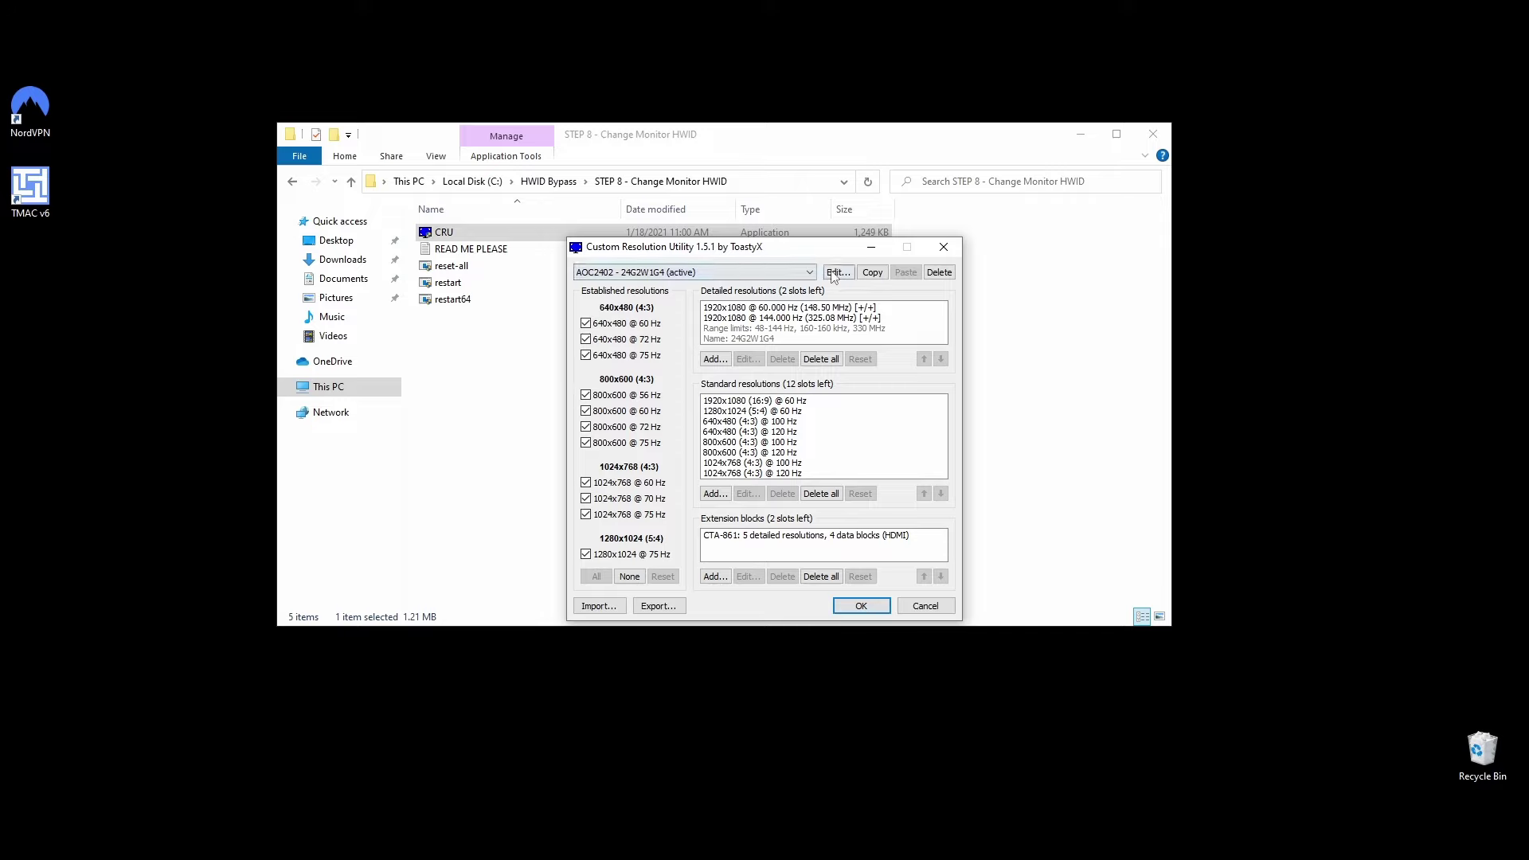
- Change the ending of the active AOC2402 display's ID serial number to 1 and save the changes
left_click(837, 272)
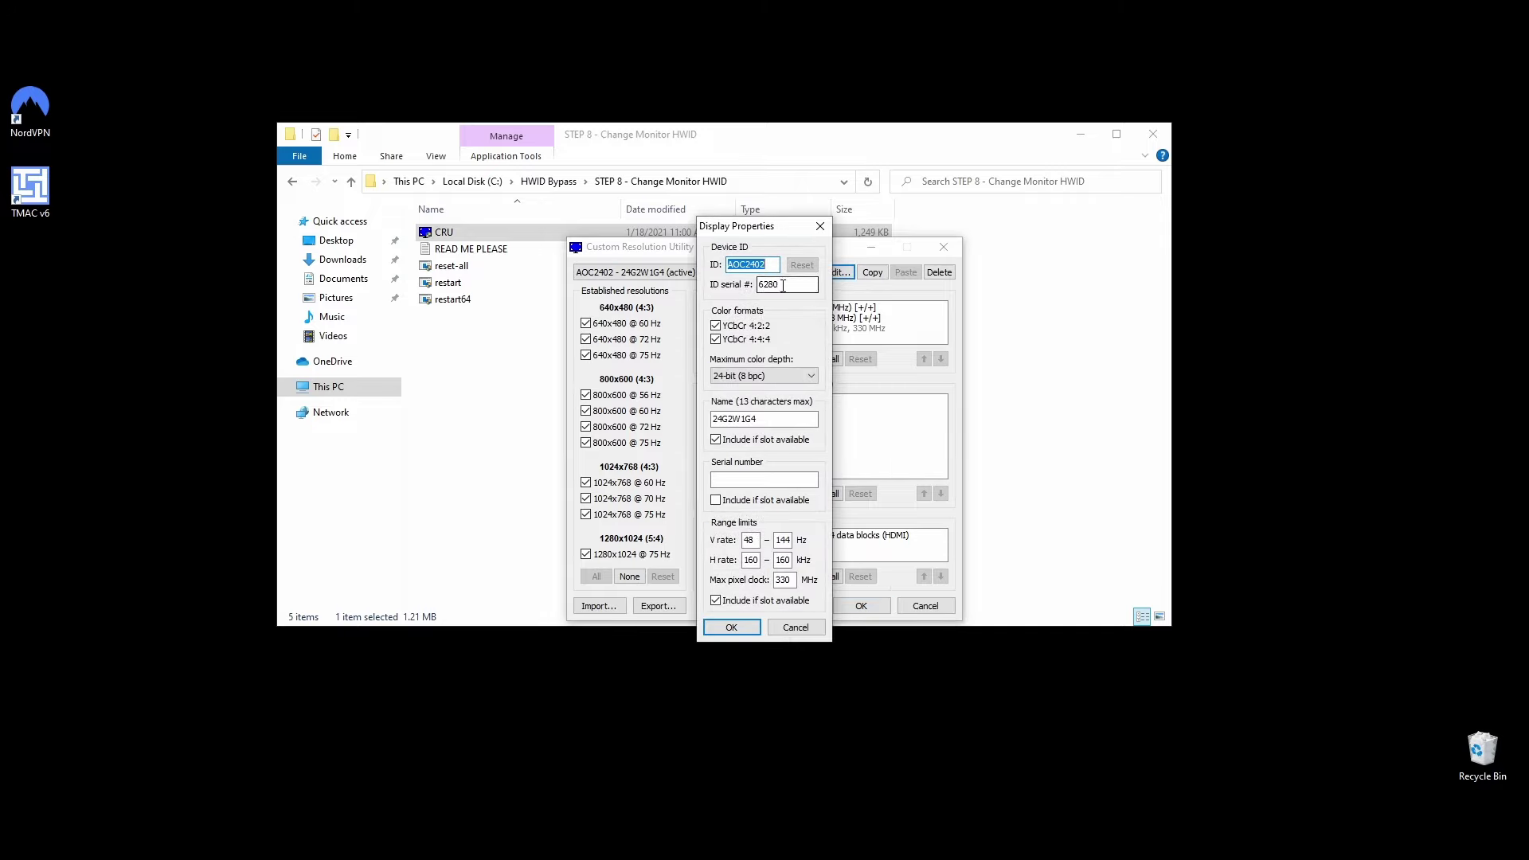
left_click(782, 285)
left_click_drag(780, 285, 773, 285)
type("1")
left_click(731, 627)
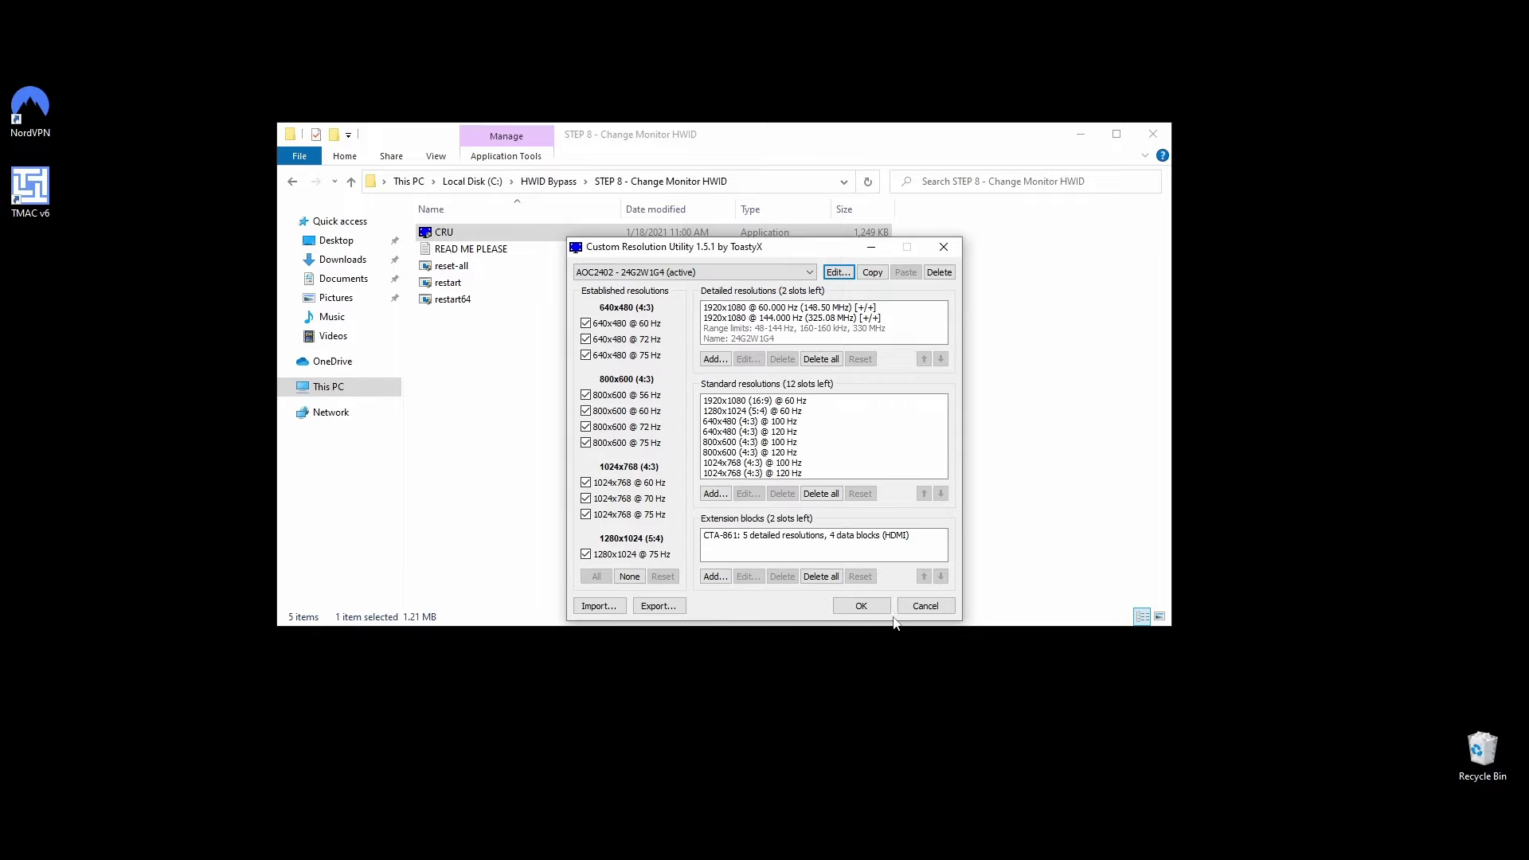
left_click(874, 610)
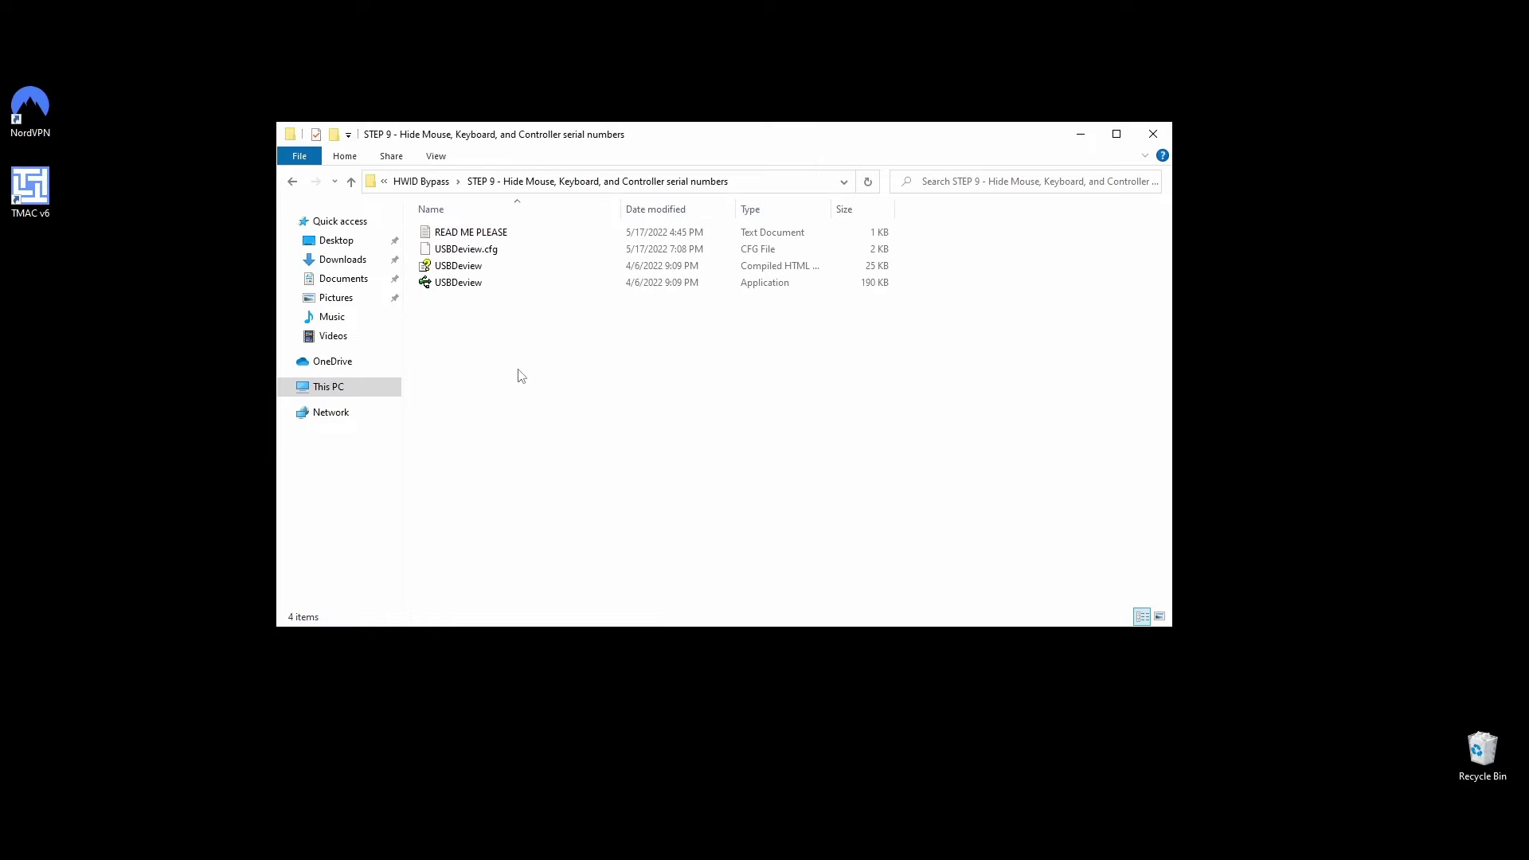
- Run USBDeview as administrator from the STEP 9 folder and select the BenQ ZOWIE Gaming Mouse
right_click(455, 282)
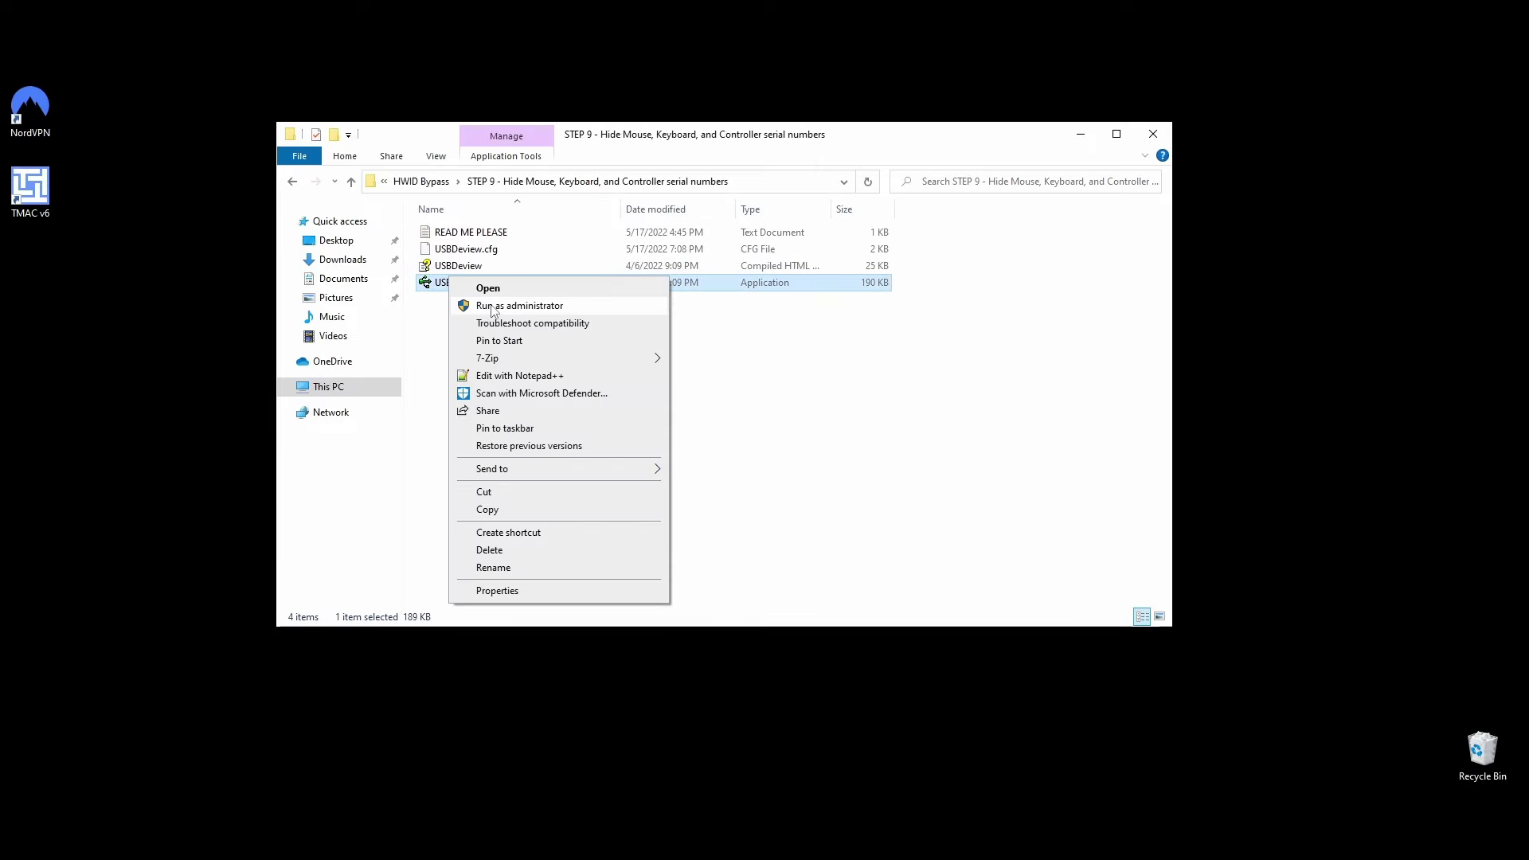
left_click(485, 308)
key("Down")
key("Down")
key("Down")
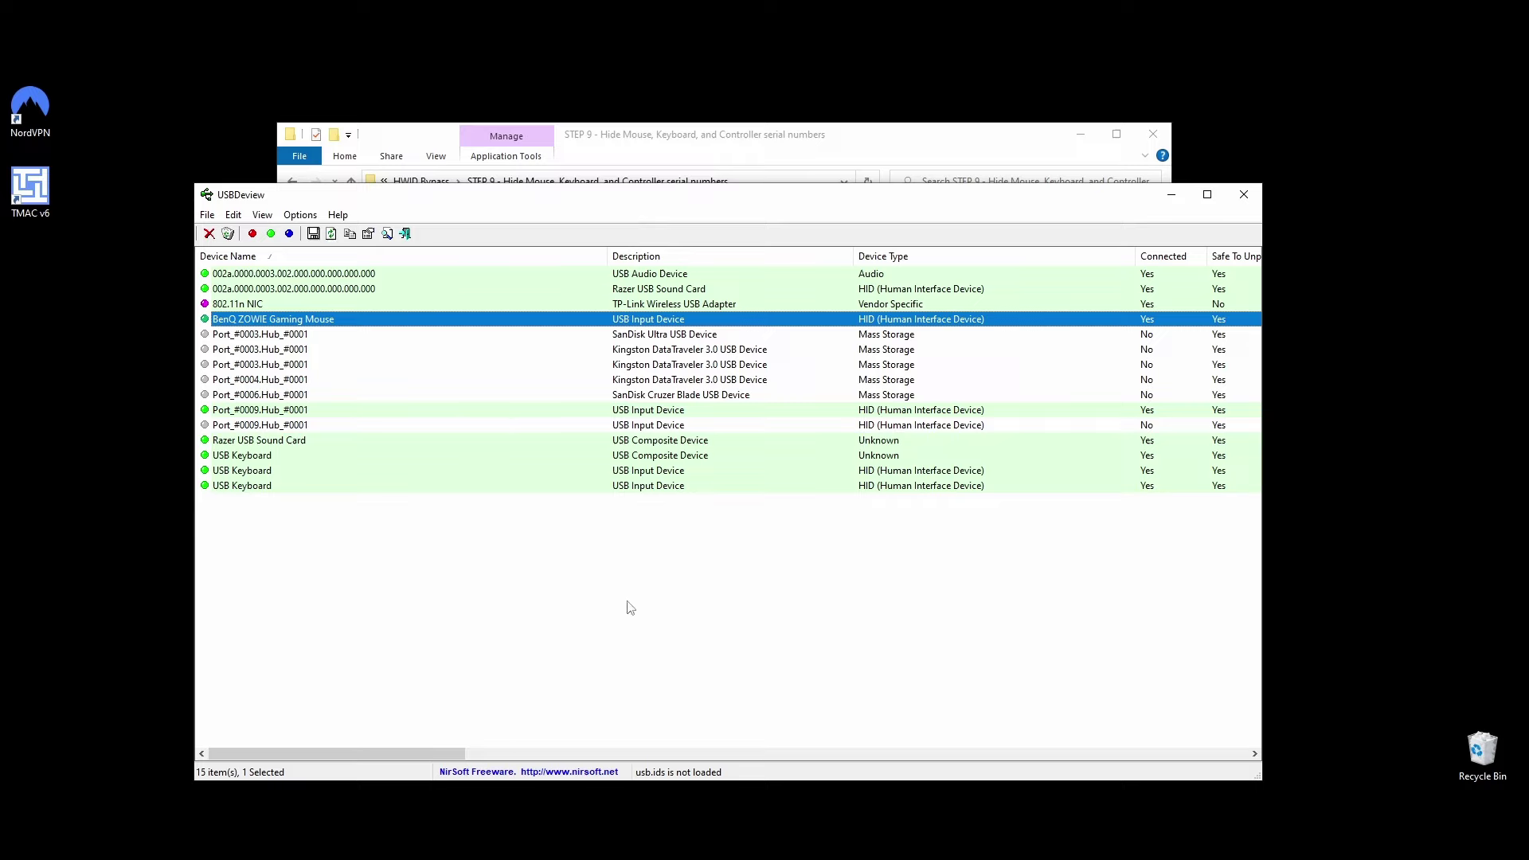
- Examine the properties of the BenQ ZOWIE Gaming Mouse, including its serial number field
right_click(309, 320)
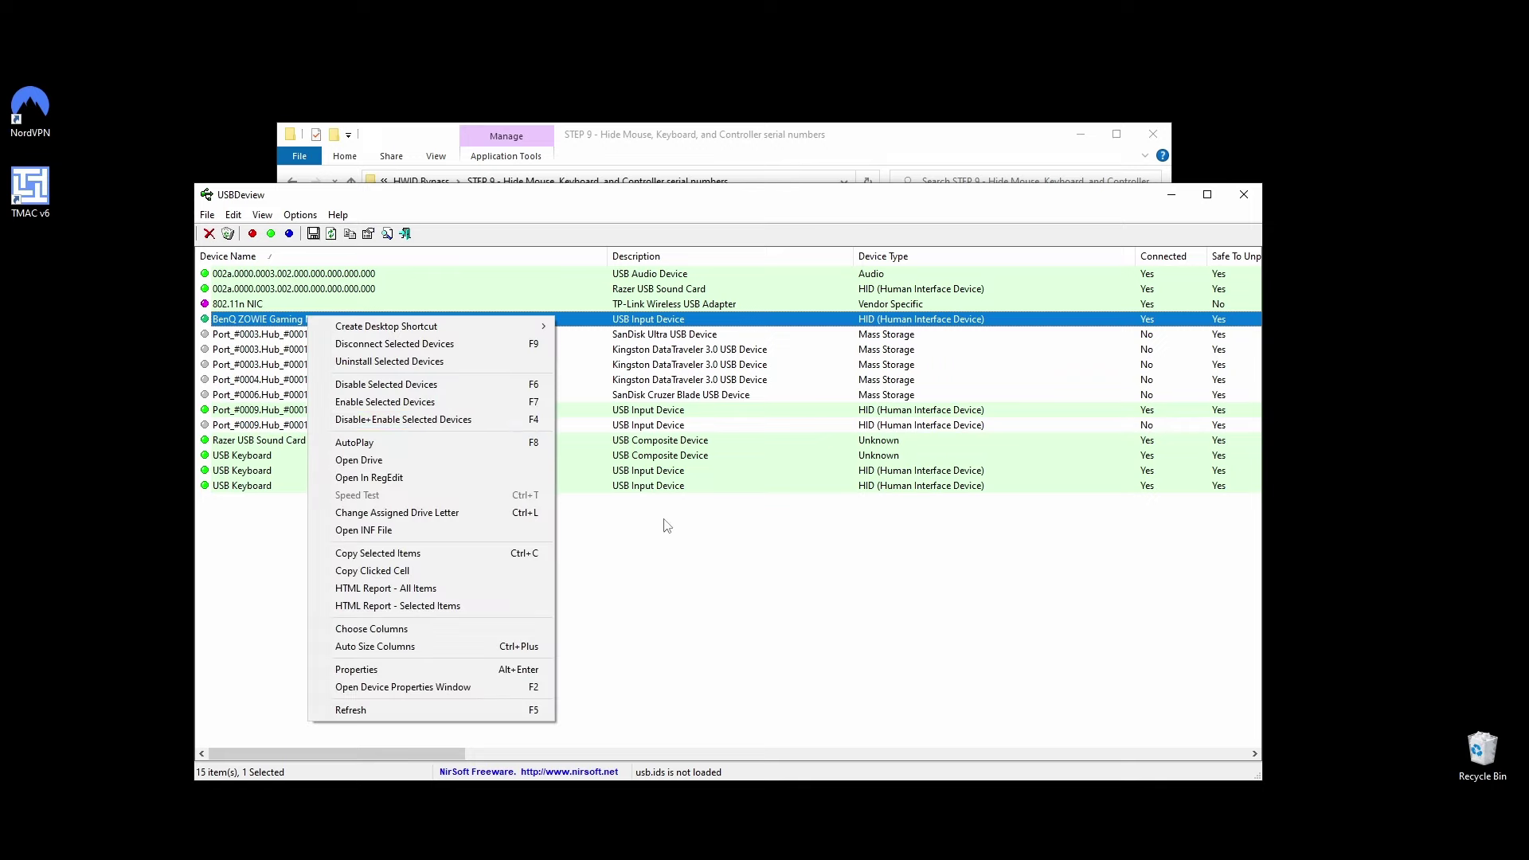
right_click(292, 320)
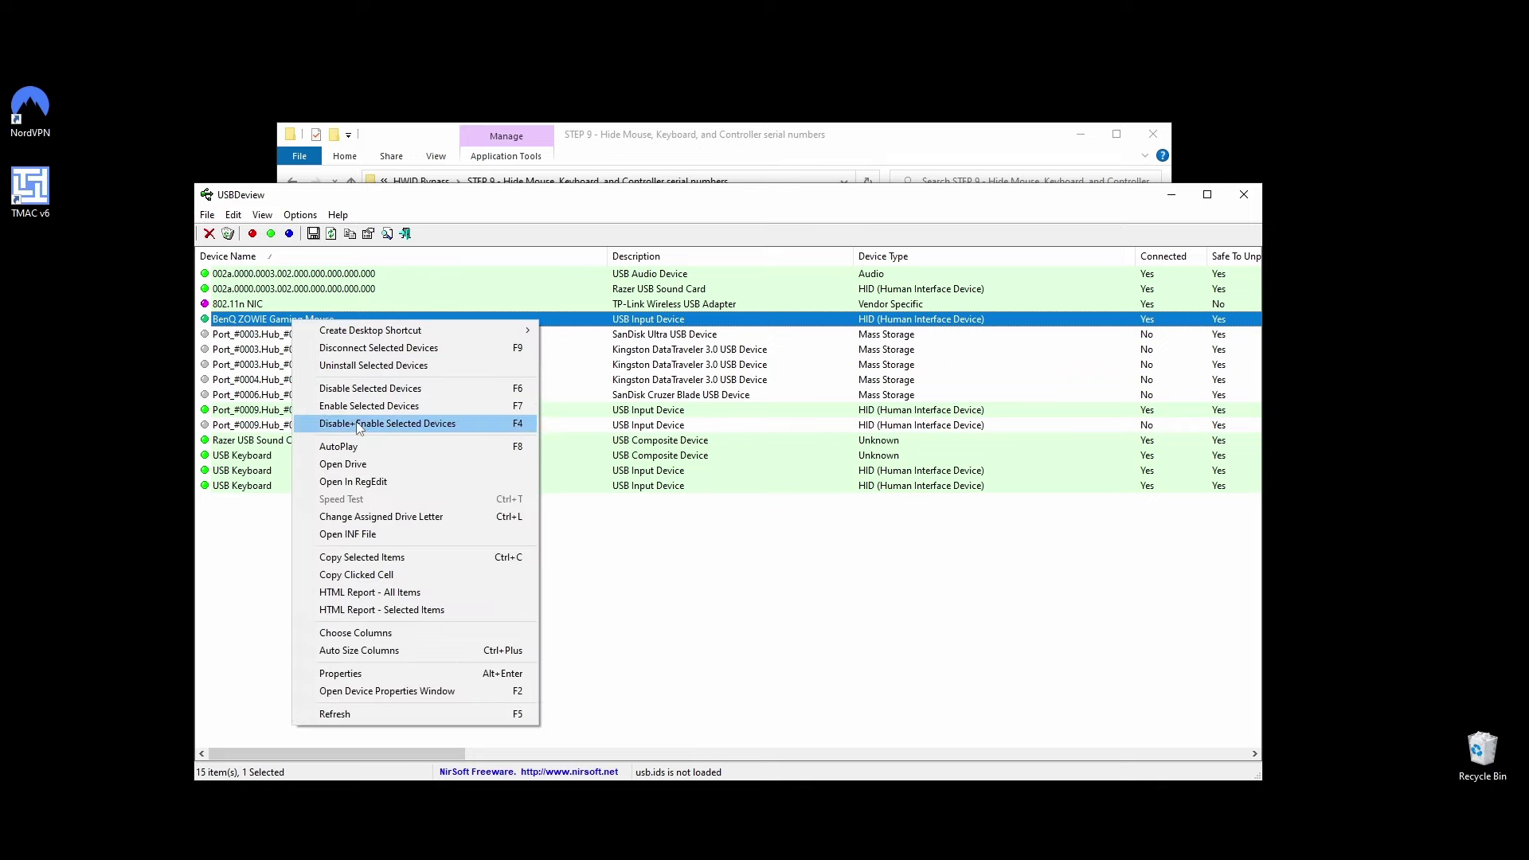
left_click(418, 673)
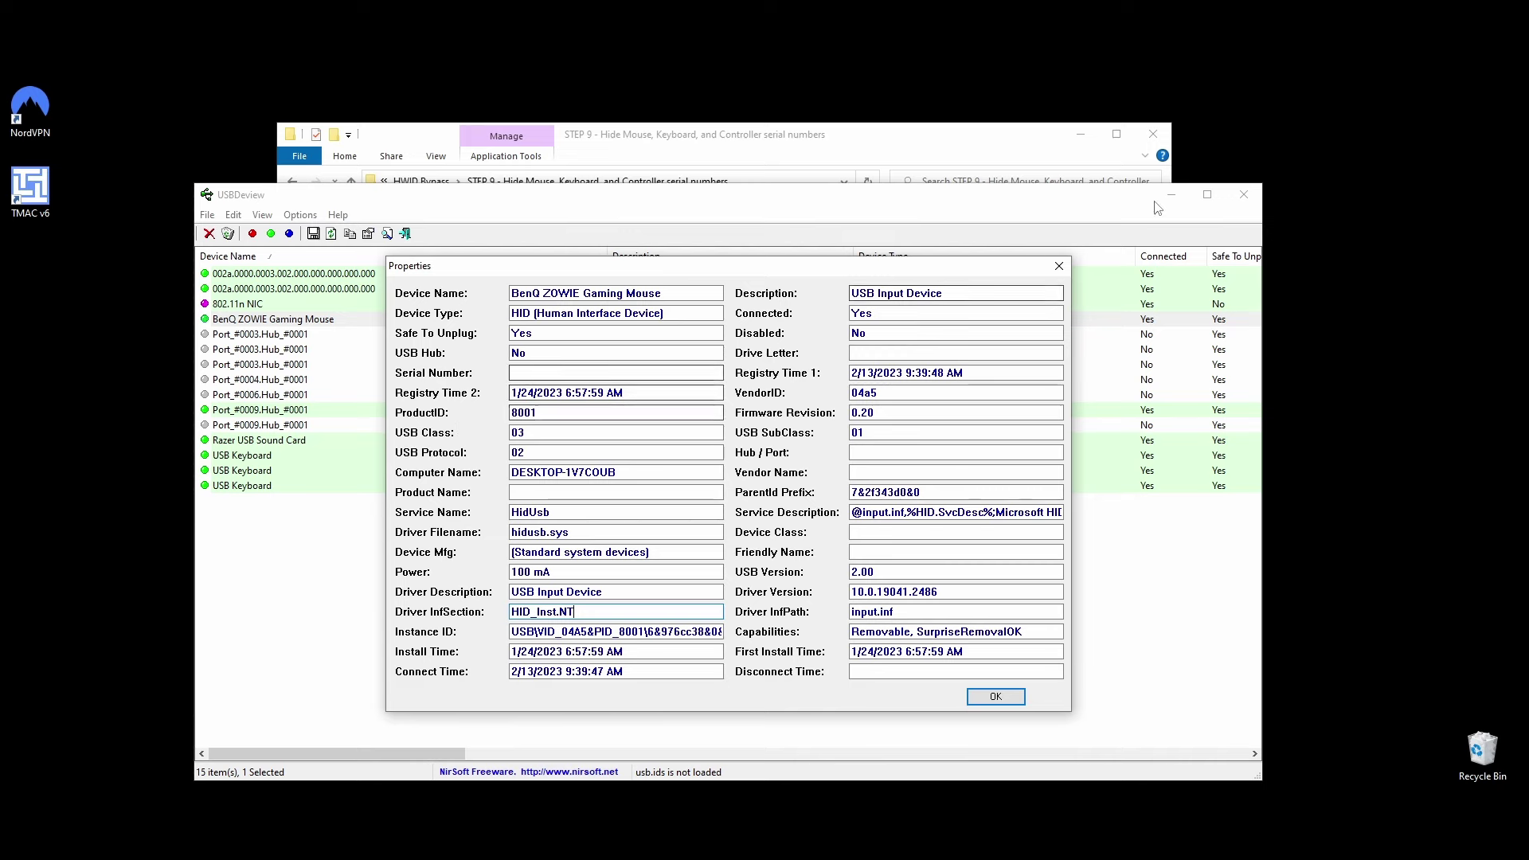
left_click(1058, 266)
left_click(335, 517)
- Open the mouse's device key in Registry Editor, deny Read permission for ALL APPLICATION PACKAGES, and close the editor
right_click(275, 319)
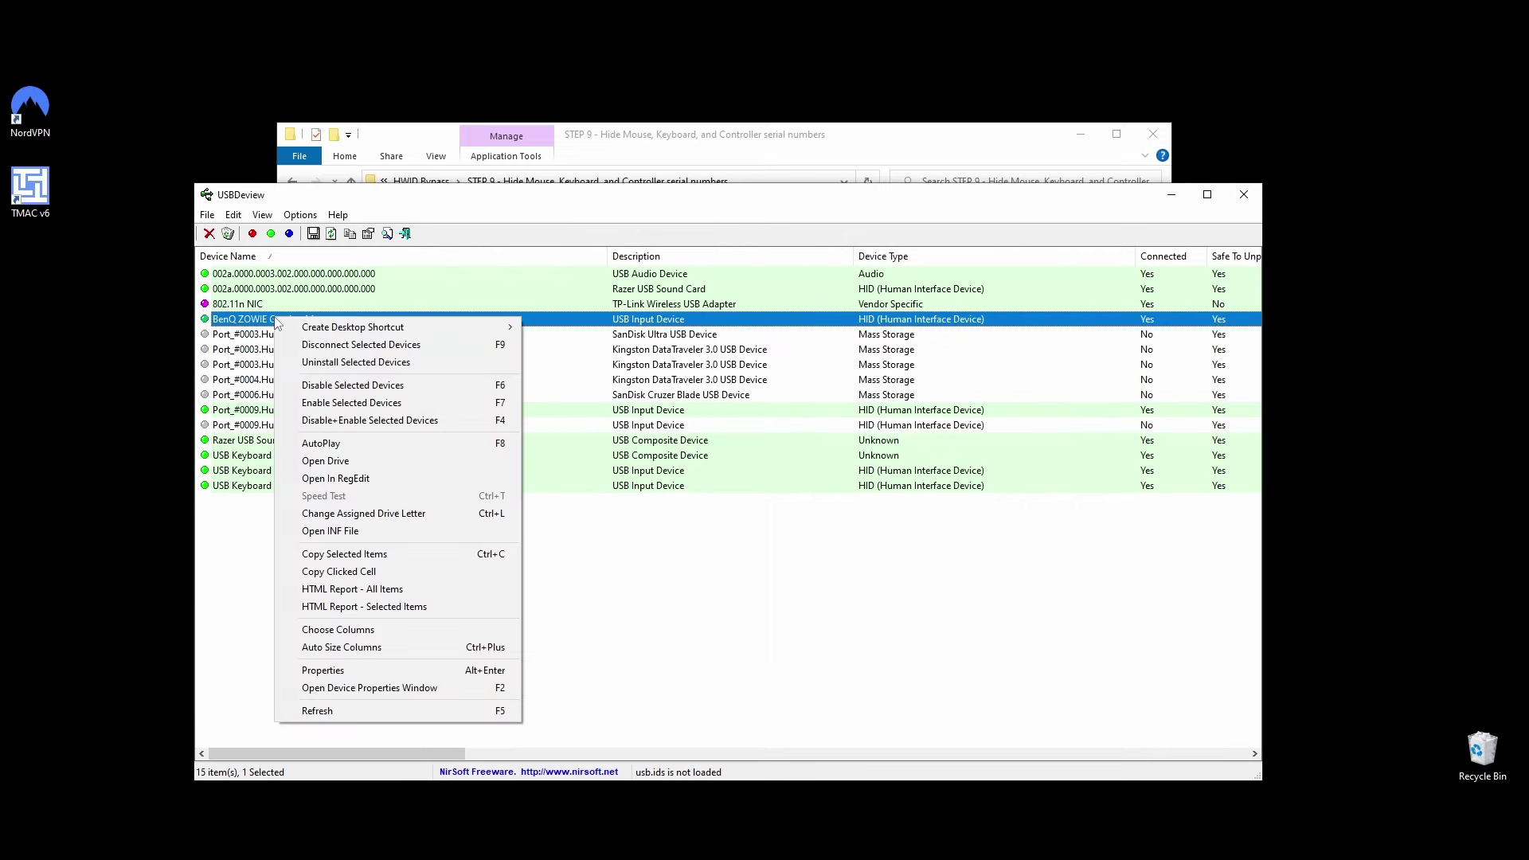
left_click(344, 478)
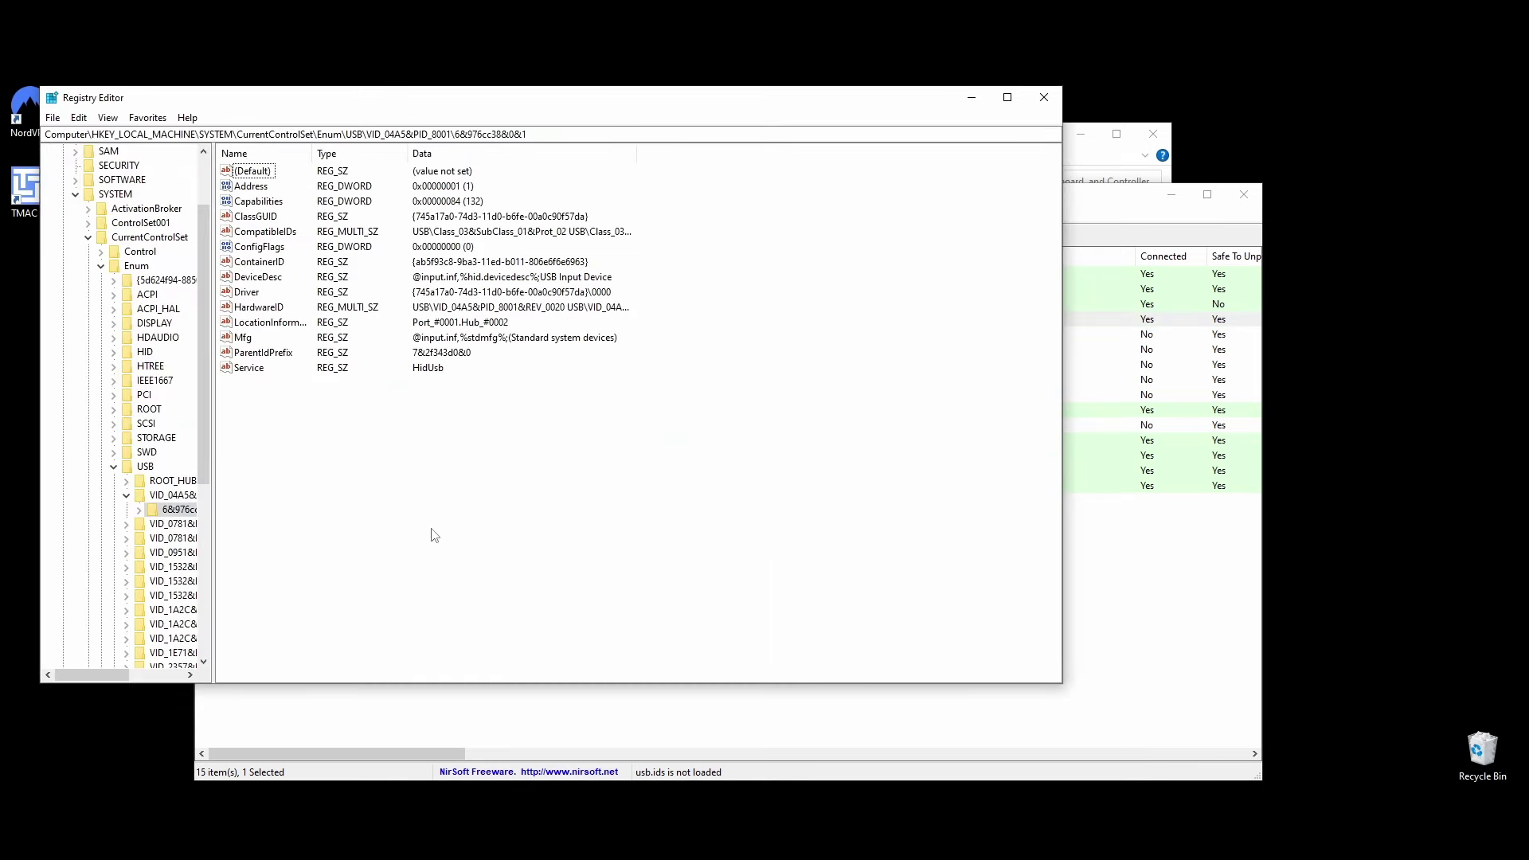
right_click(176, 517)
left_click(309, 622)
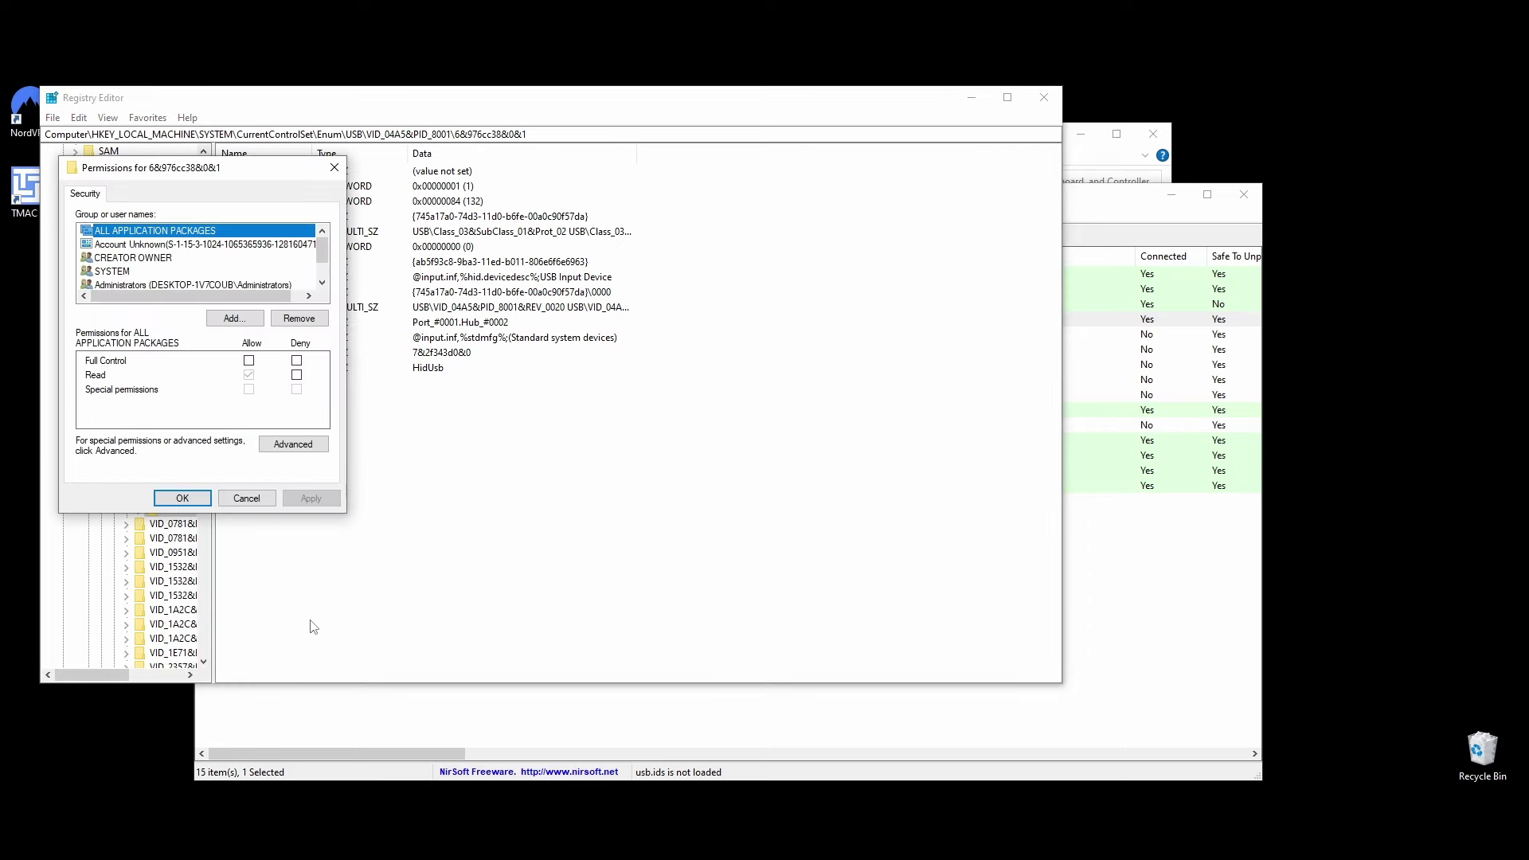
left_click(297, 375)
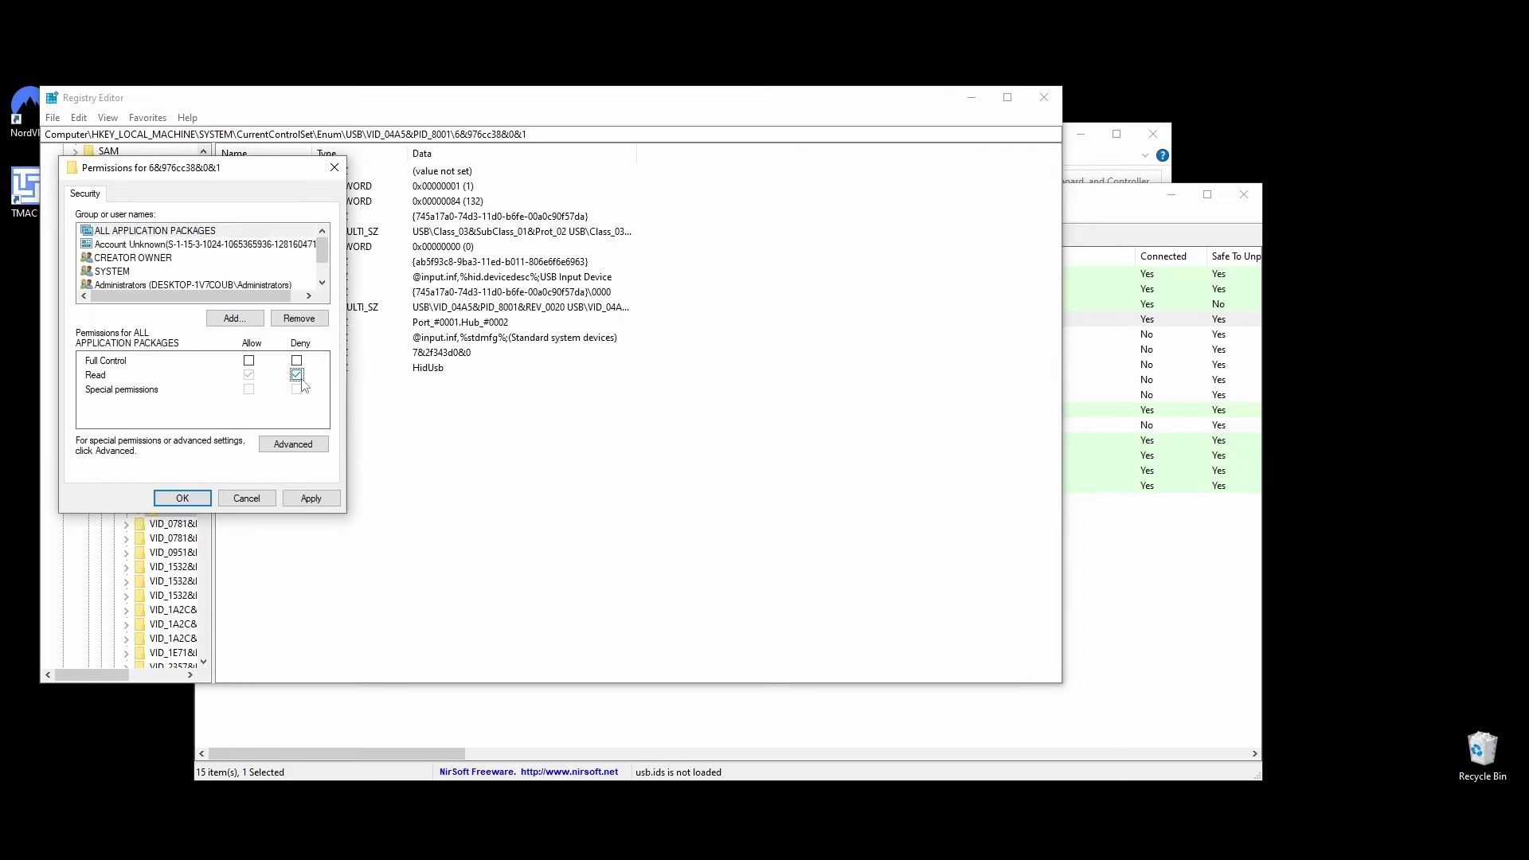
left_click(310, 497)
left_click(824, 497)
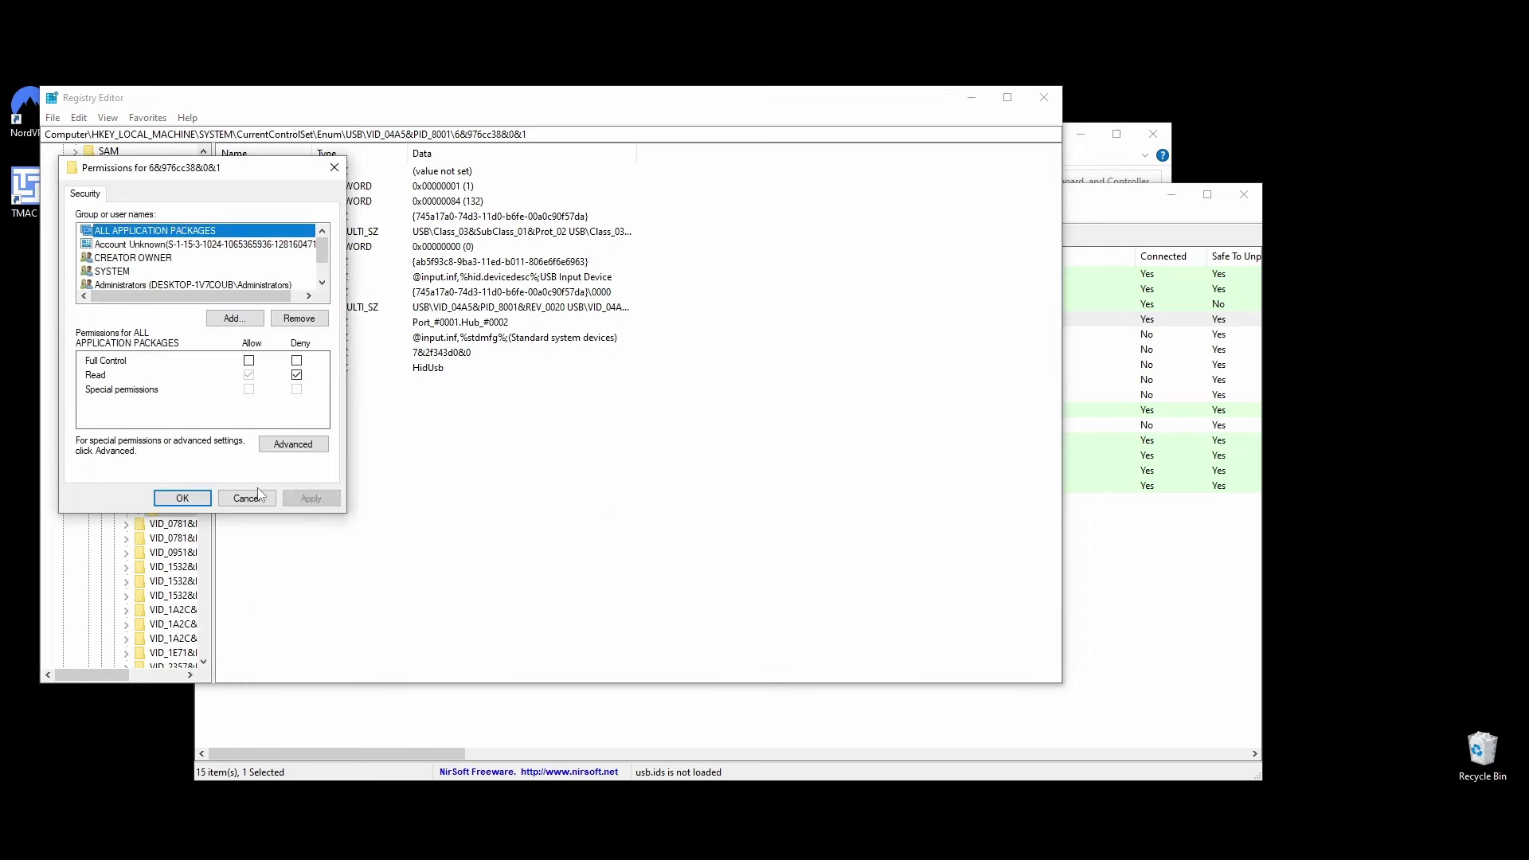
left_click(182, 498)
key("alt+F4")
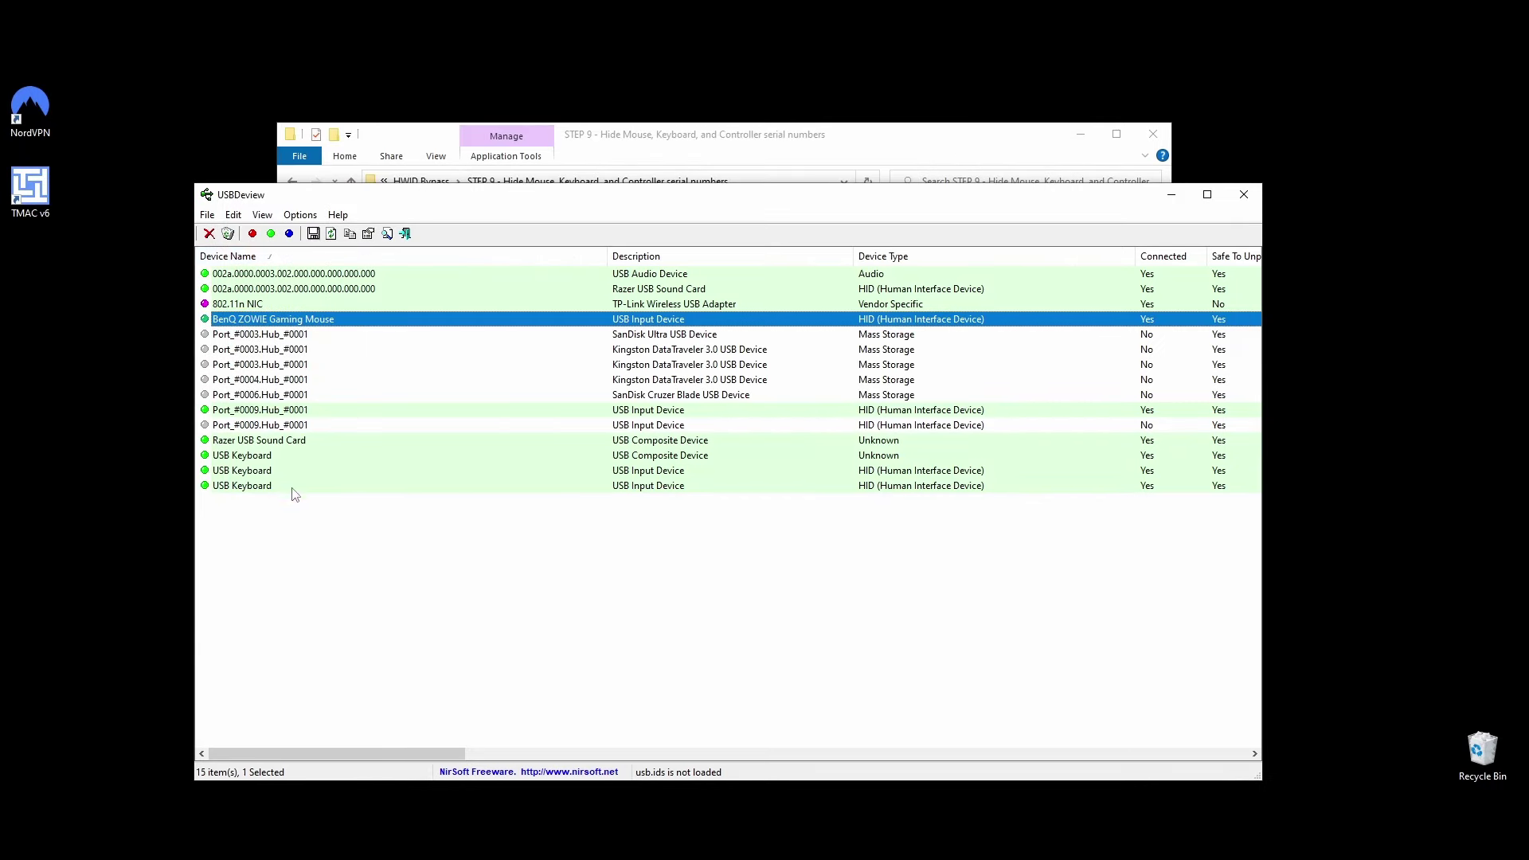
left_click(247, 461)
right_click(247, 460)
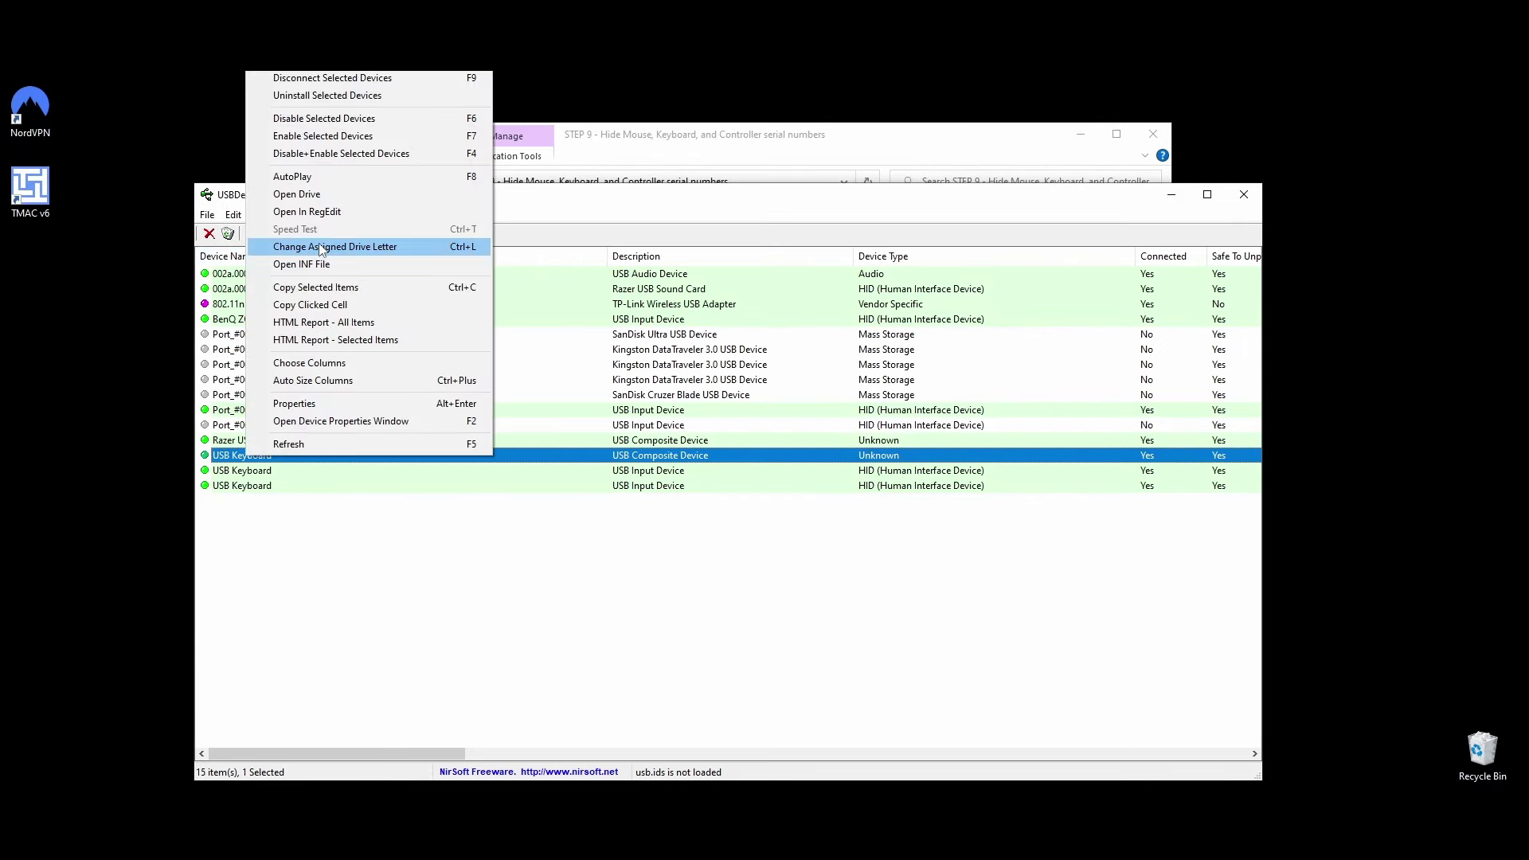
left_click(467, 631)
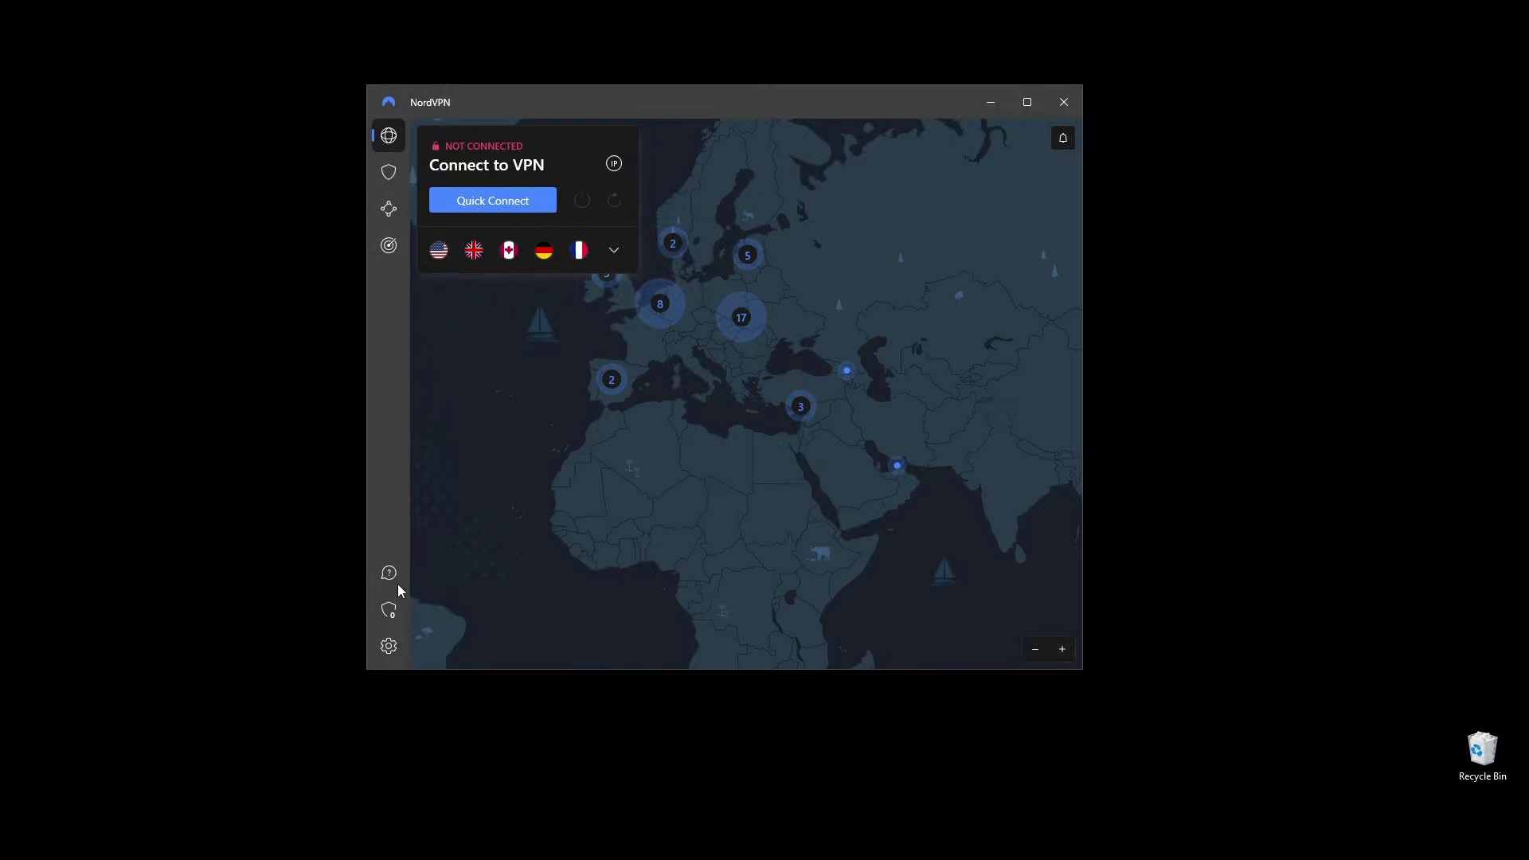
- Turn on the Internet Kill Switch in NordVPN's settings
left_click(617, 249)
left_click(382, 633)
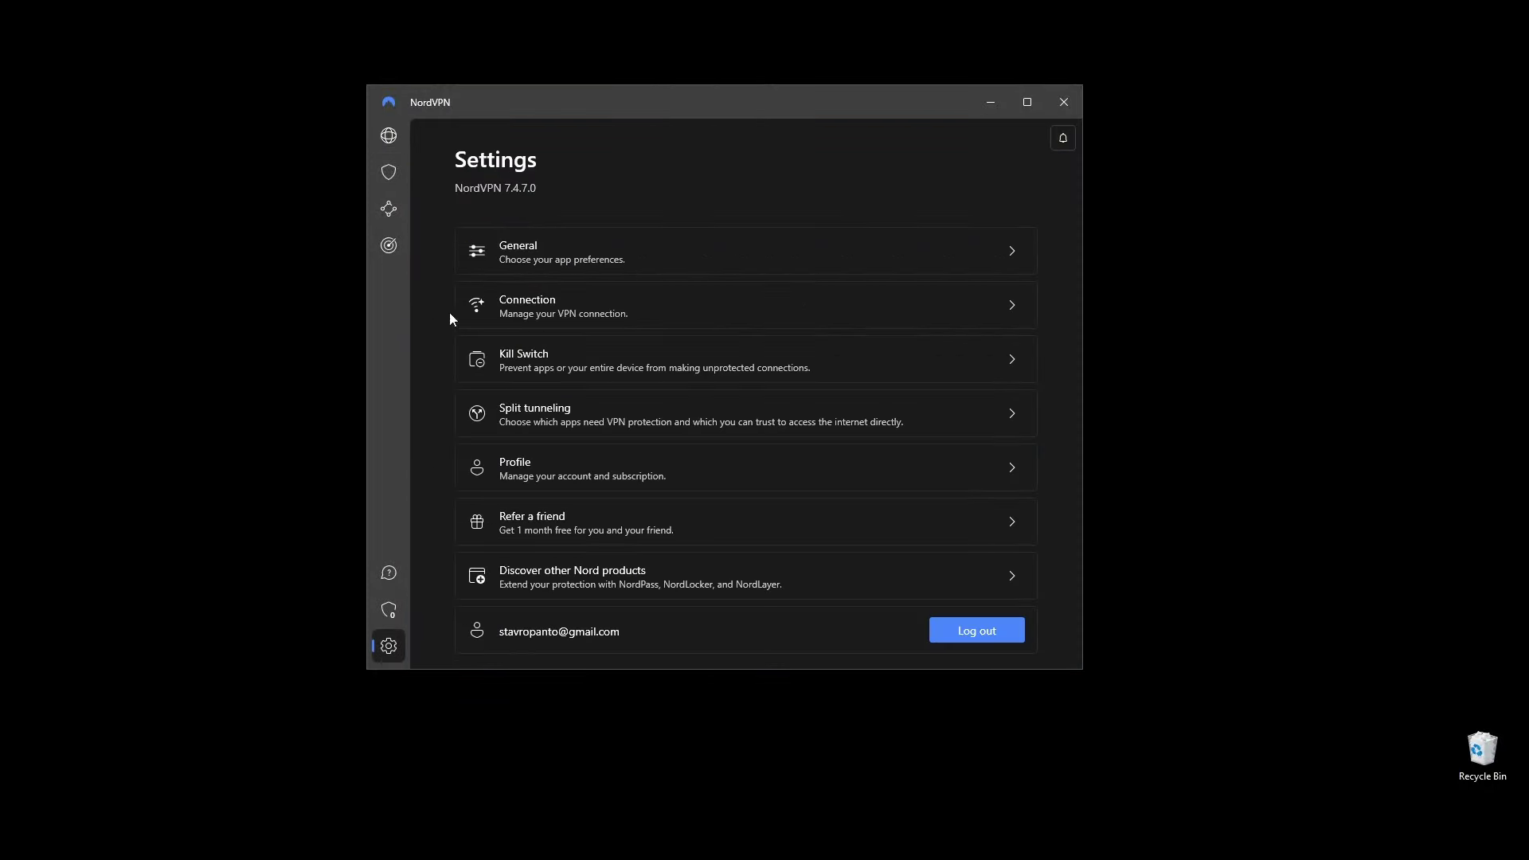
left_click(757, 360)
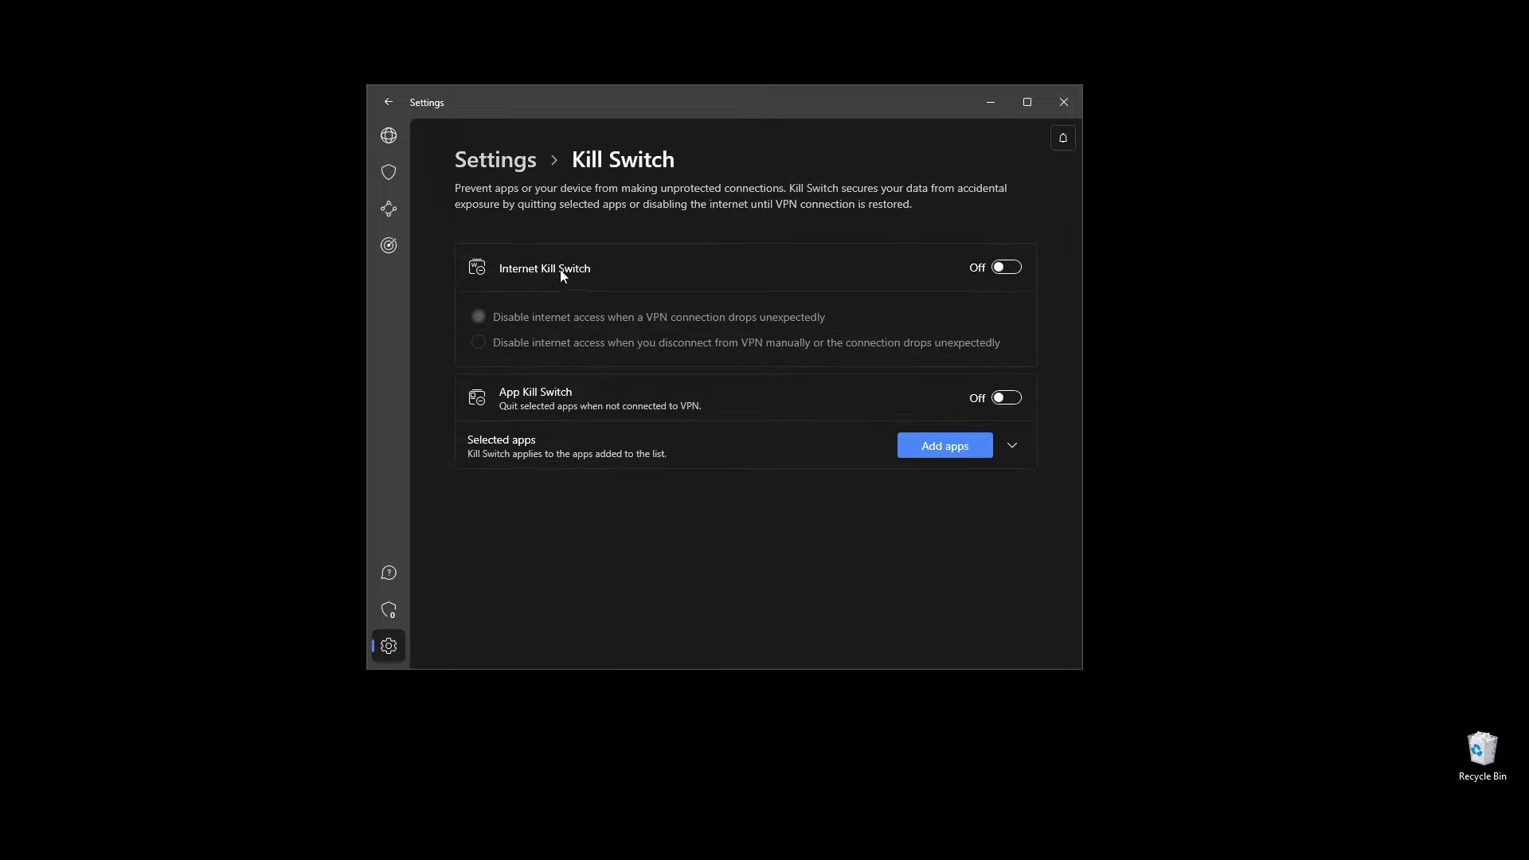
left_click(1002, 271)
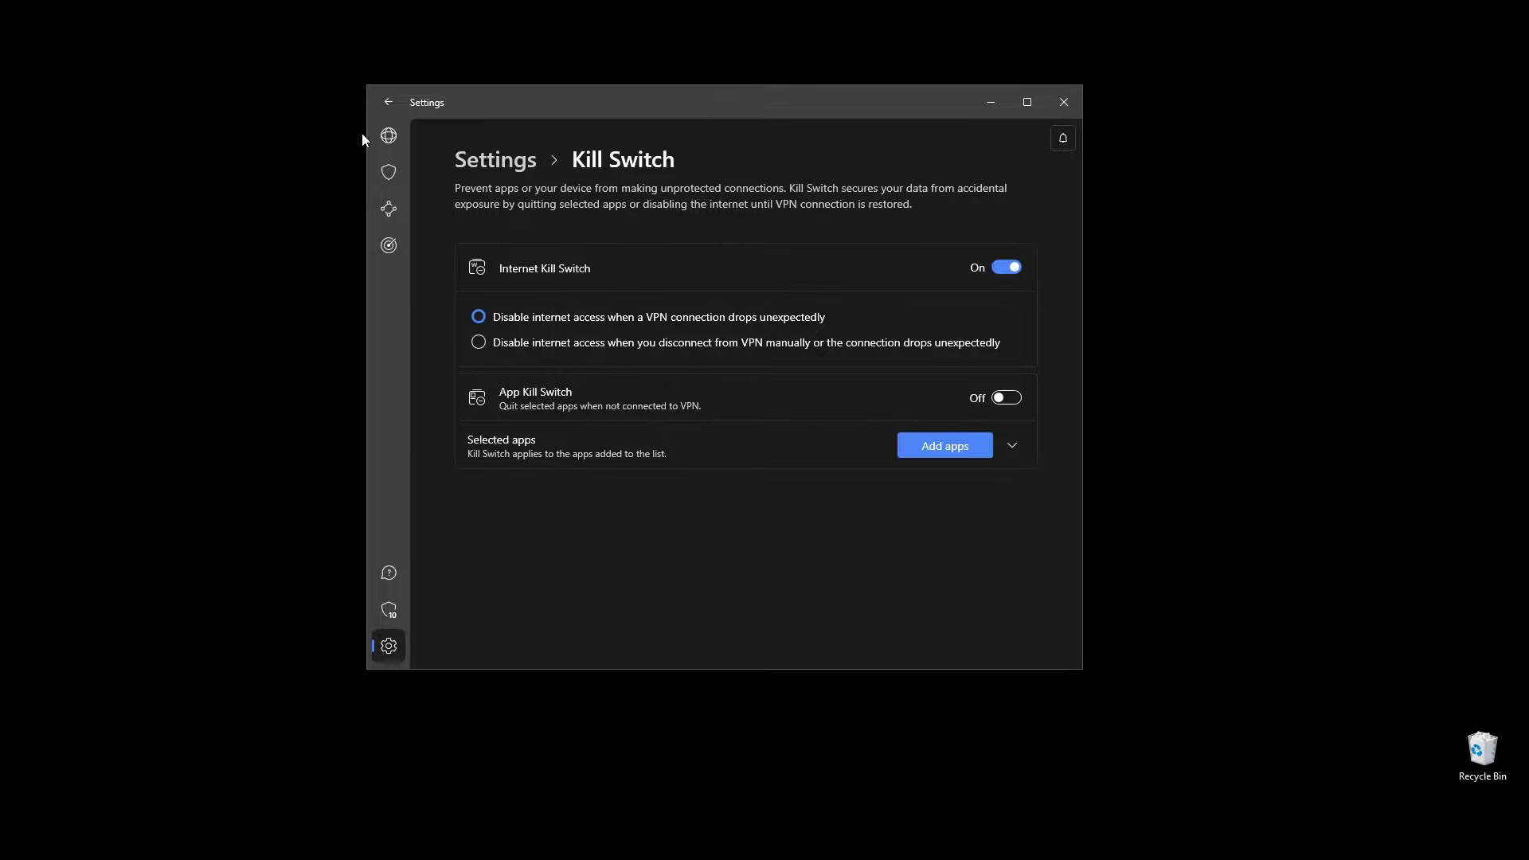
- Return to the server map and connect to the dedicated IP server in Germany
left_click(388, 136)
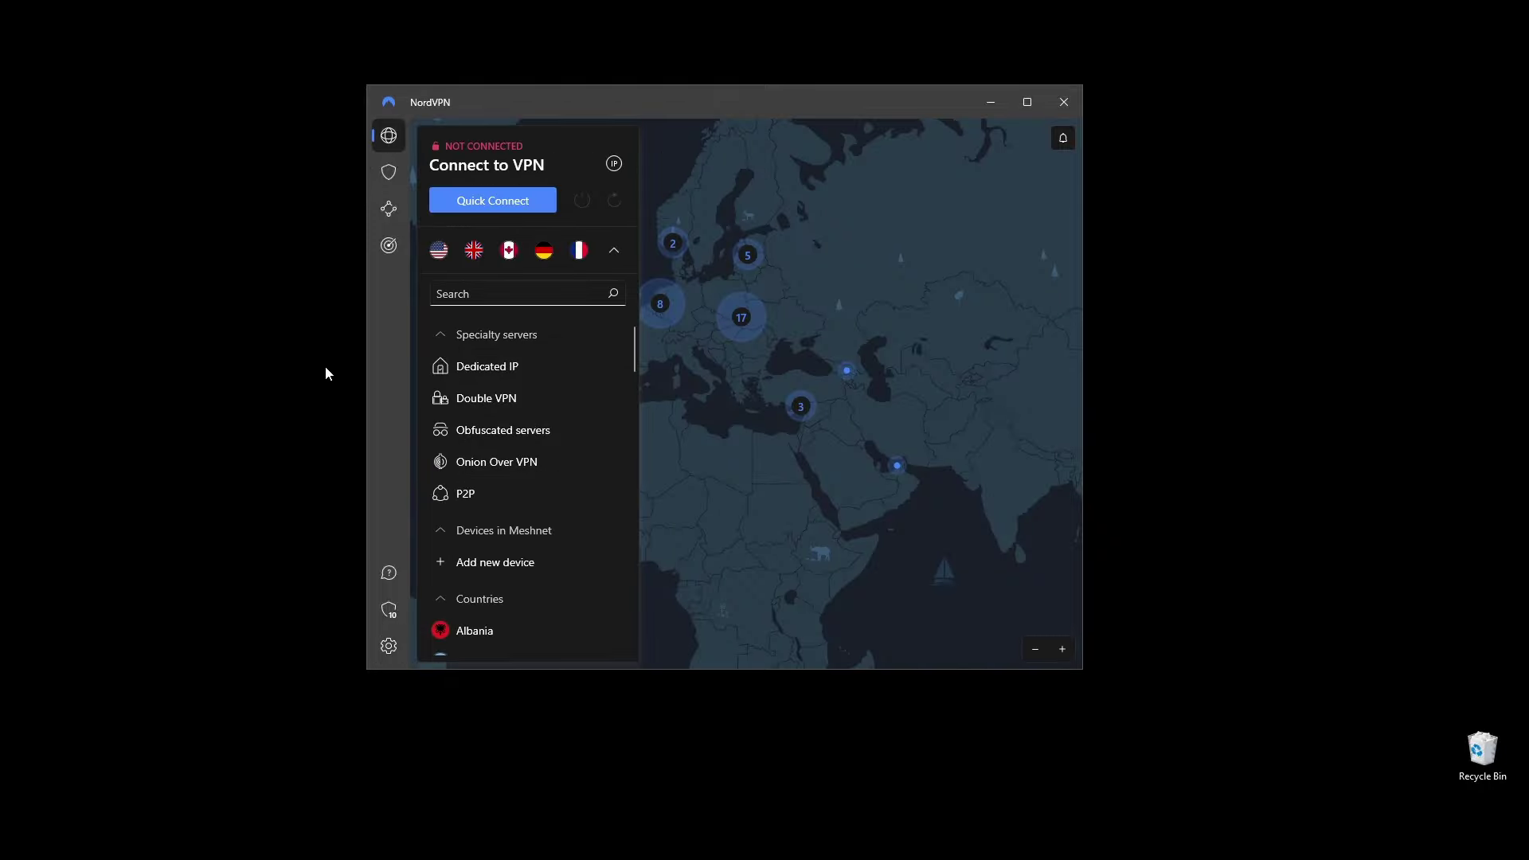
left_click(562, 379)
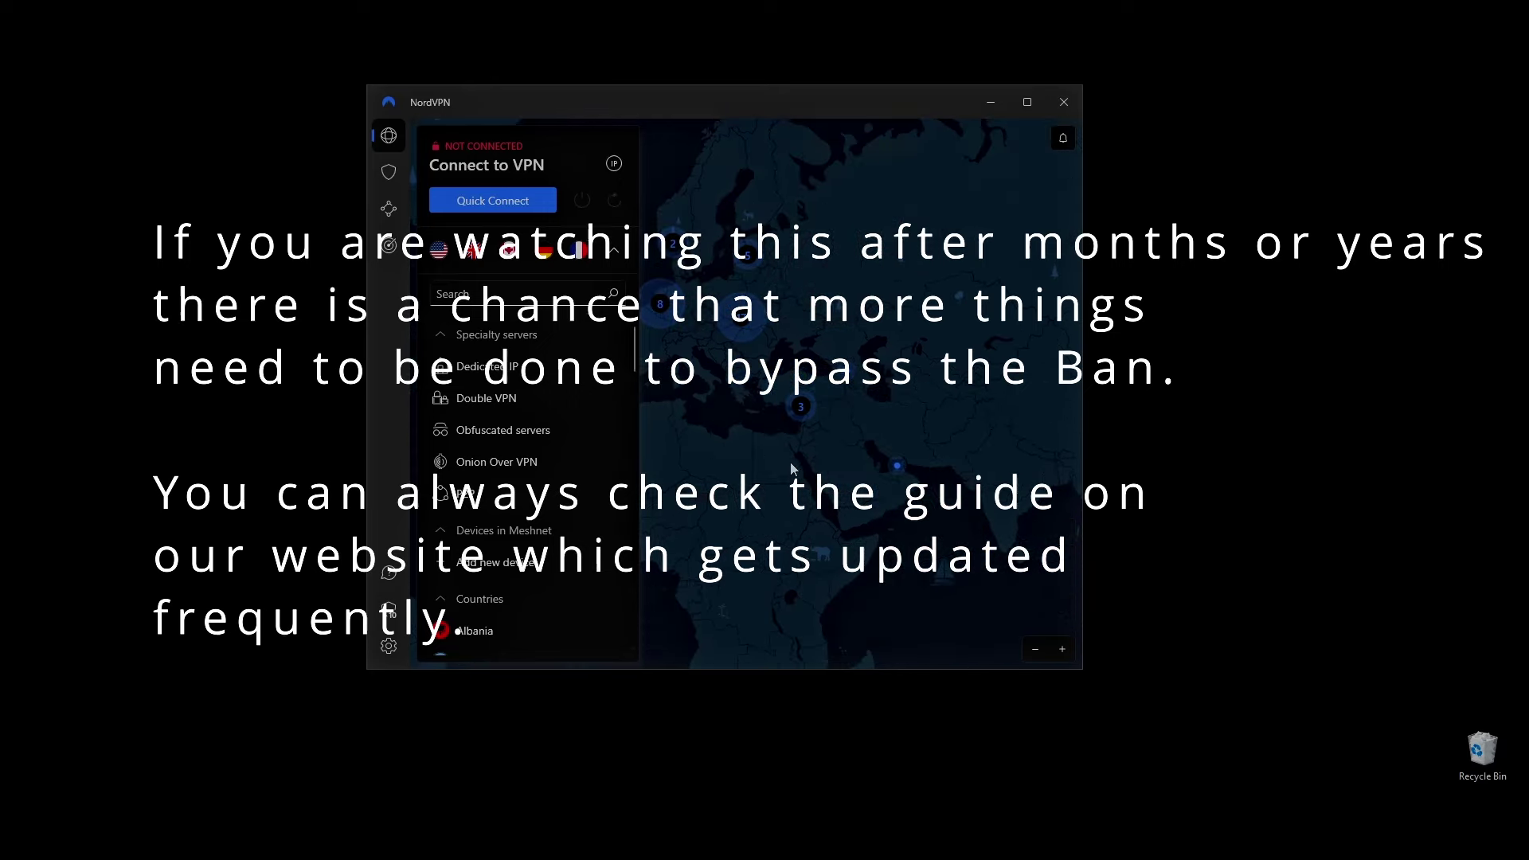
left_click(791, 463)
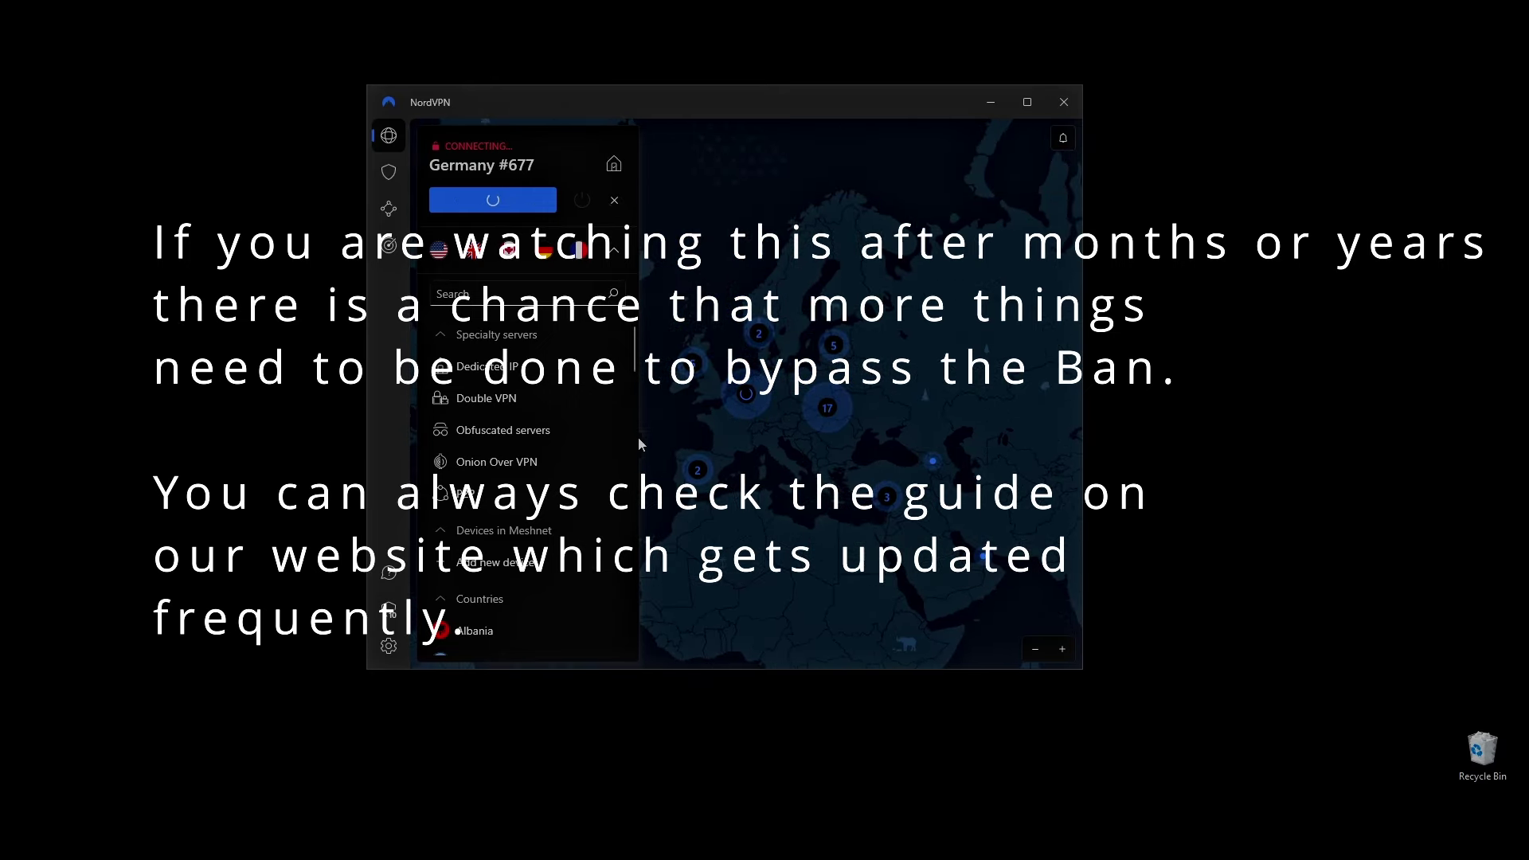